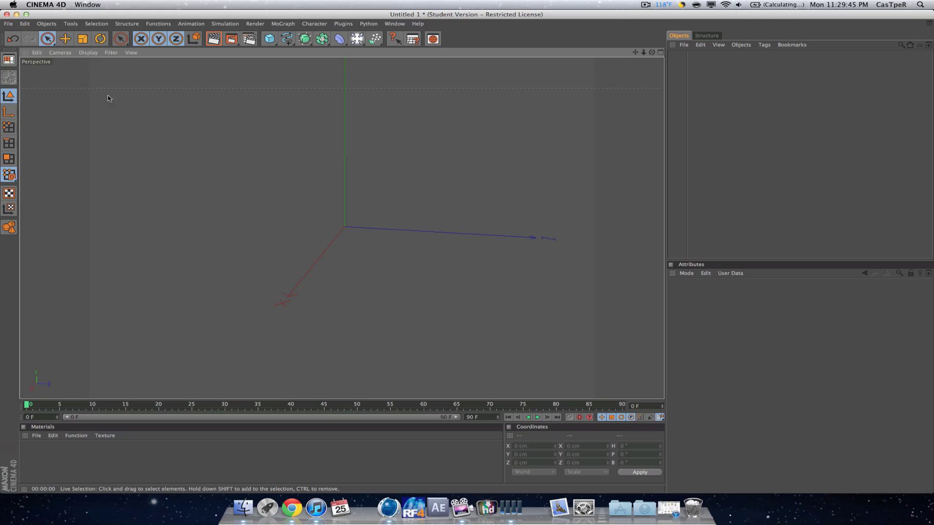
Add HyperNURBS, Lathe, Sweep, Bezier, Loft and Extrude NURBS objects, and disable all of them except Extrude NURBS.
click(304, 39)
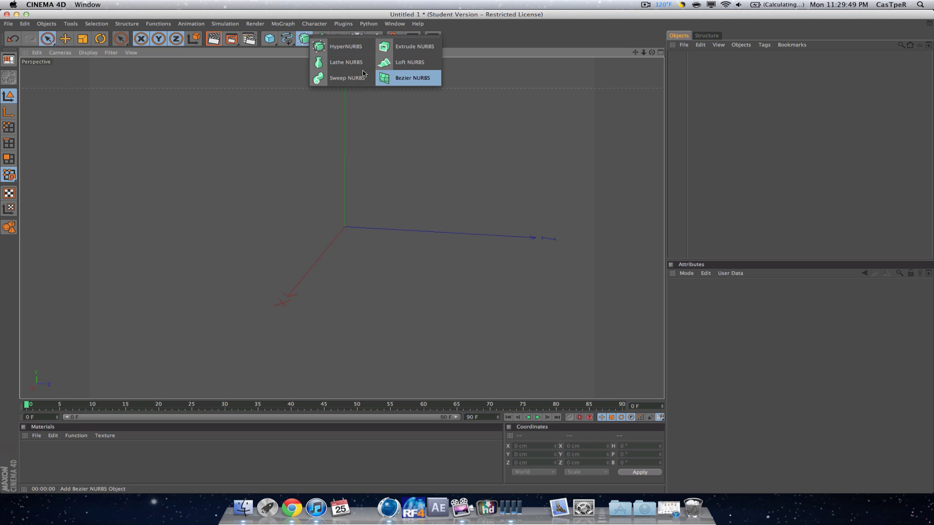
click(346, 46)
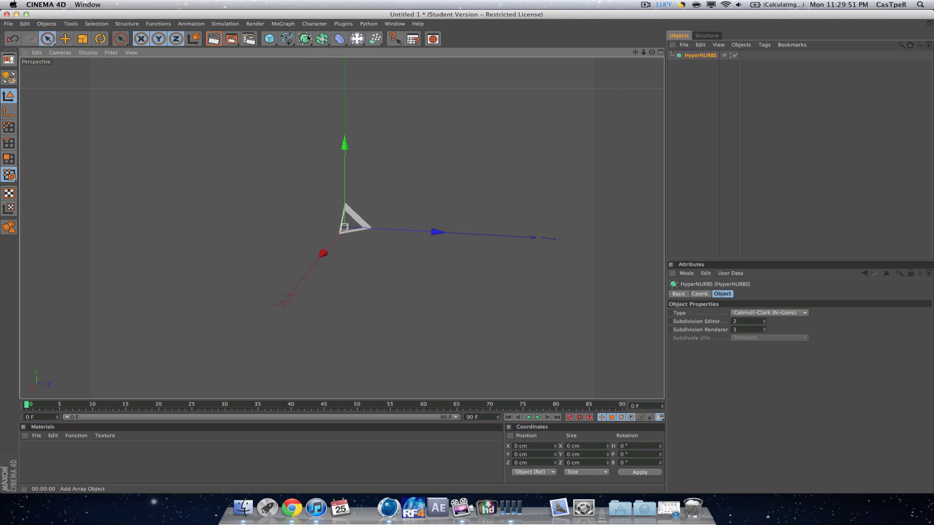
click(304, 39)
click(305, 39)
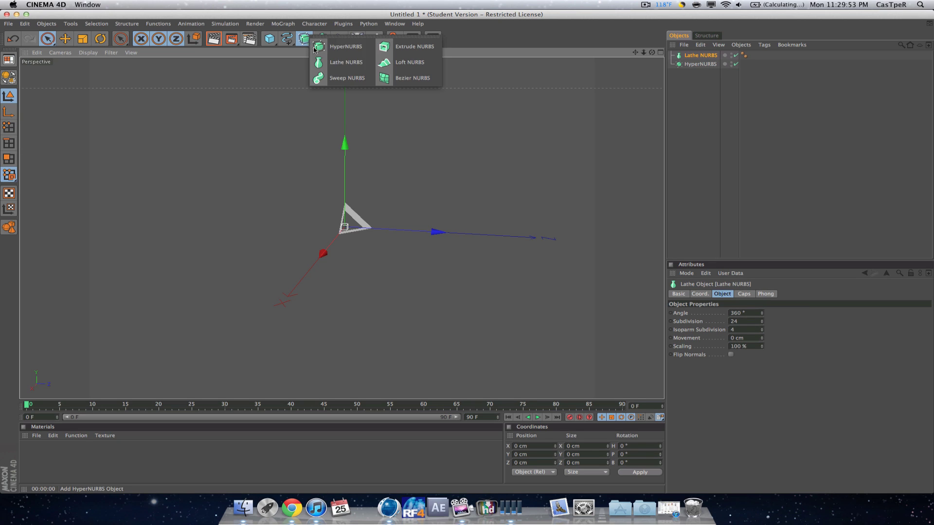
click(343, 78)
click(304, 39)
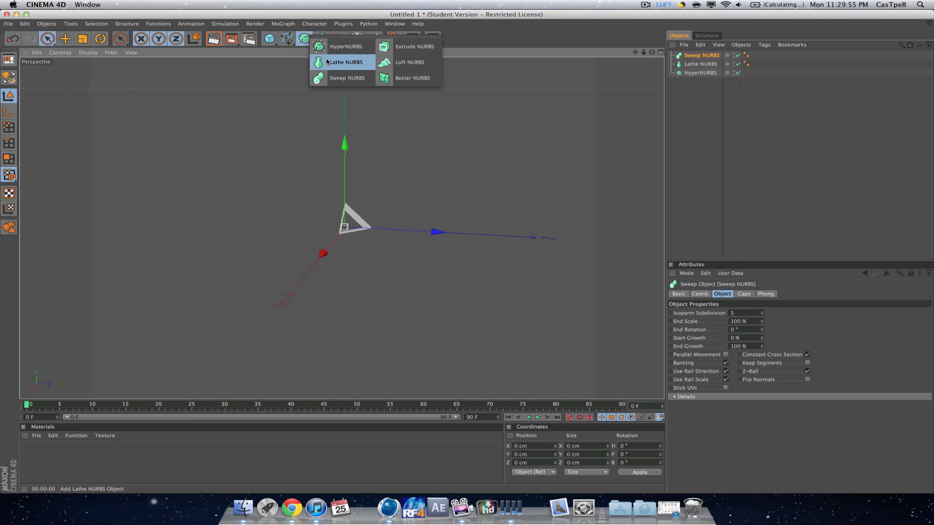
click(400, 76)
click(304, 40)
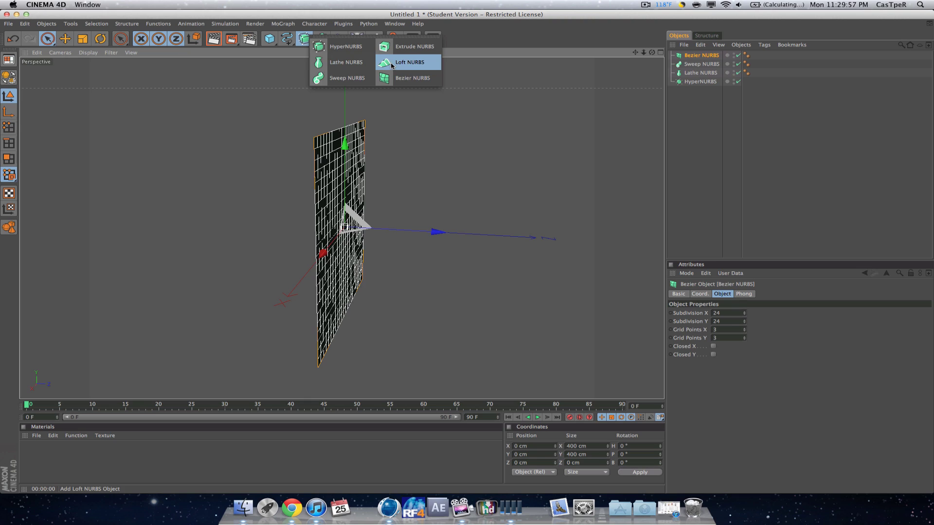
click(392, 65)
click(303, 39)
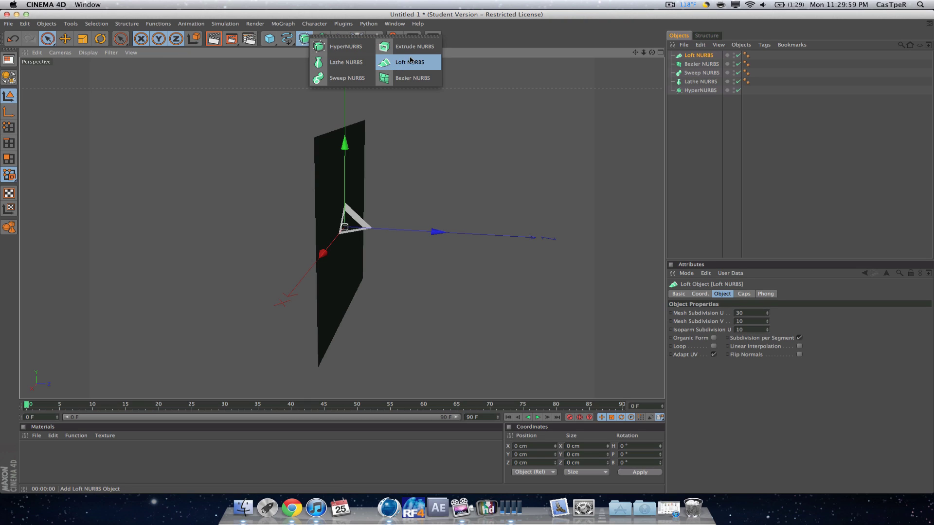
click(411, 47)
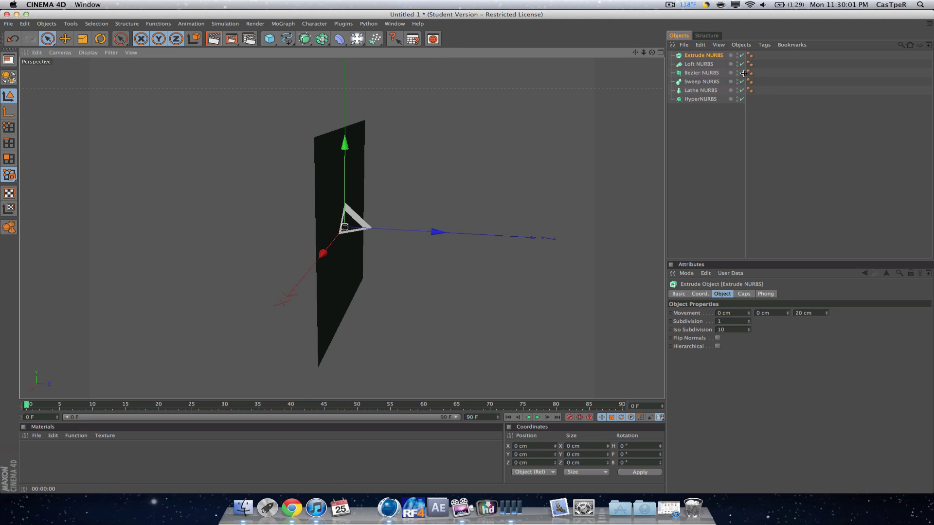
drag(741, 64, 741, 99)
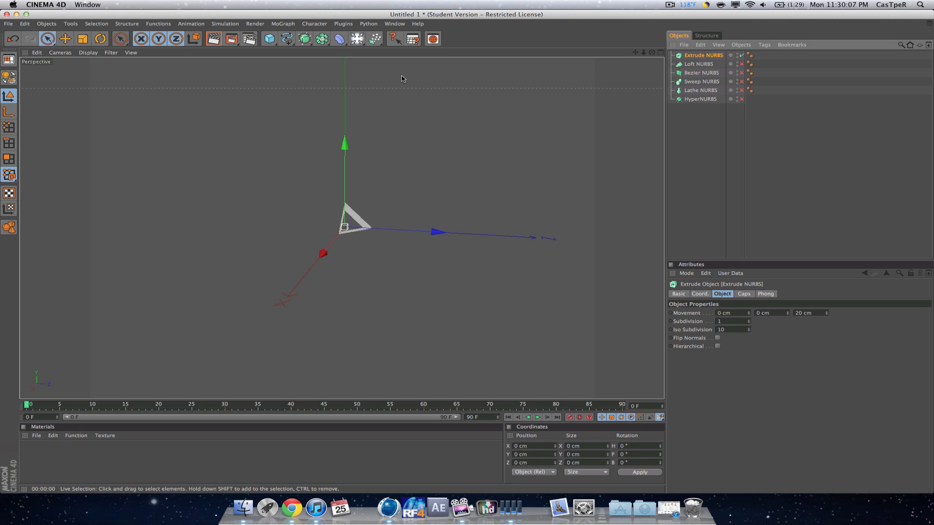
Add a Text spline and rotate its heading to about 86° so that it faces the view.
click(288, 42)
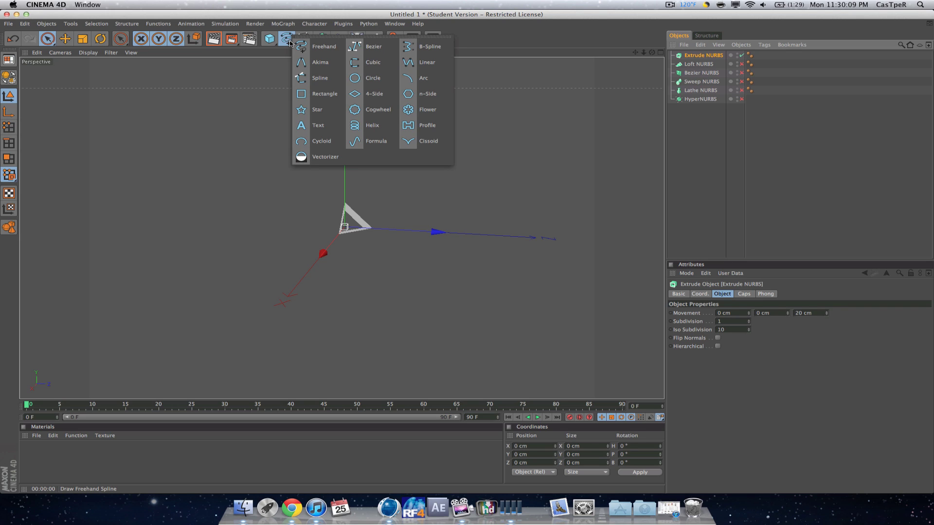
click(327, 125)
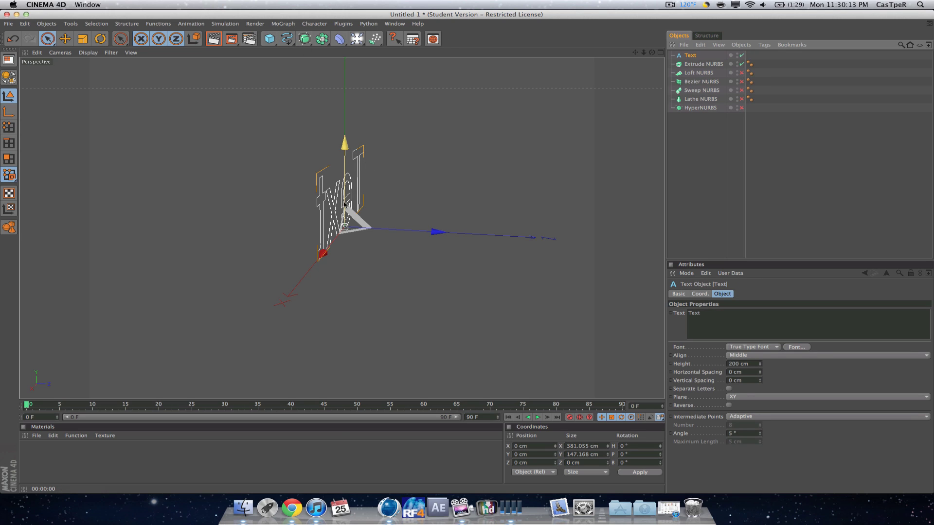
key(r)
drag(370, 240, 413, 232)
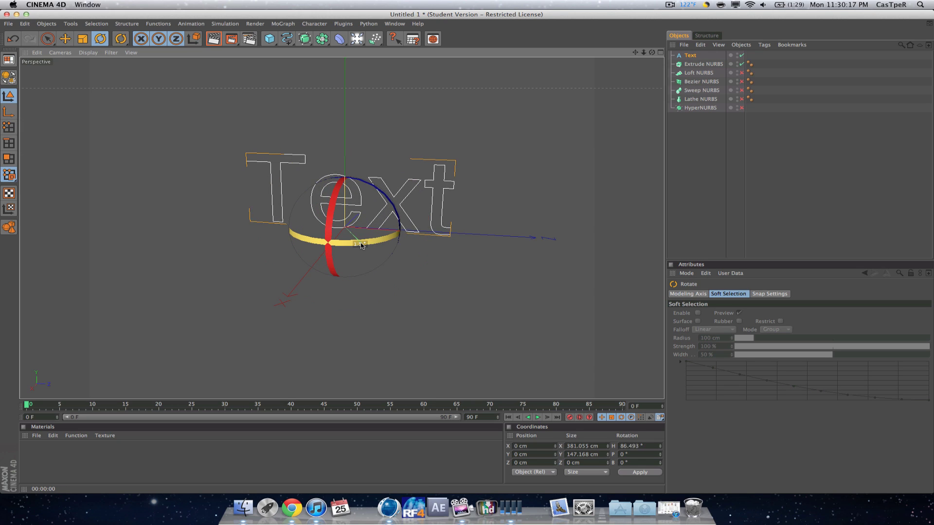
click(385, 144)
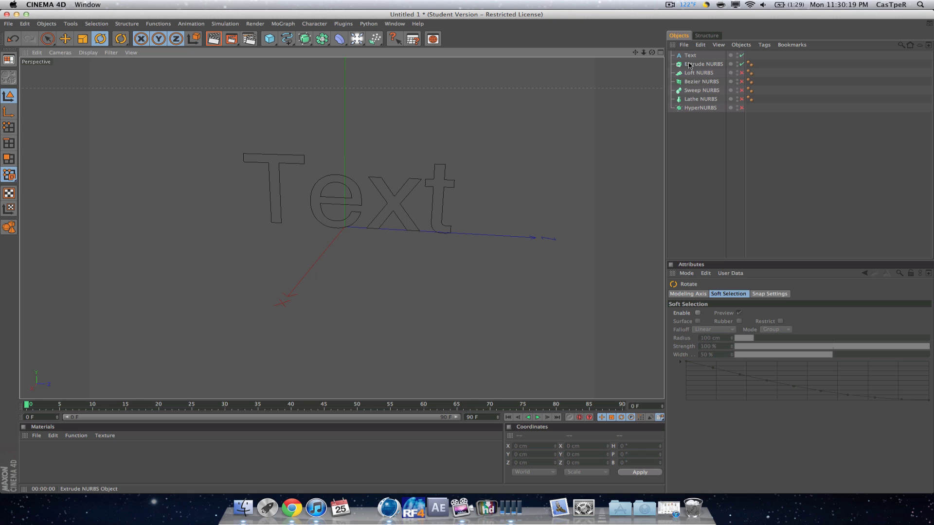
Make the text spline a child of Extrude NURBS and set the extrusion's Z movement to 0 cm.
drag(691, 58, 694, 64)
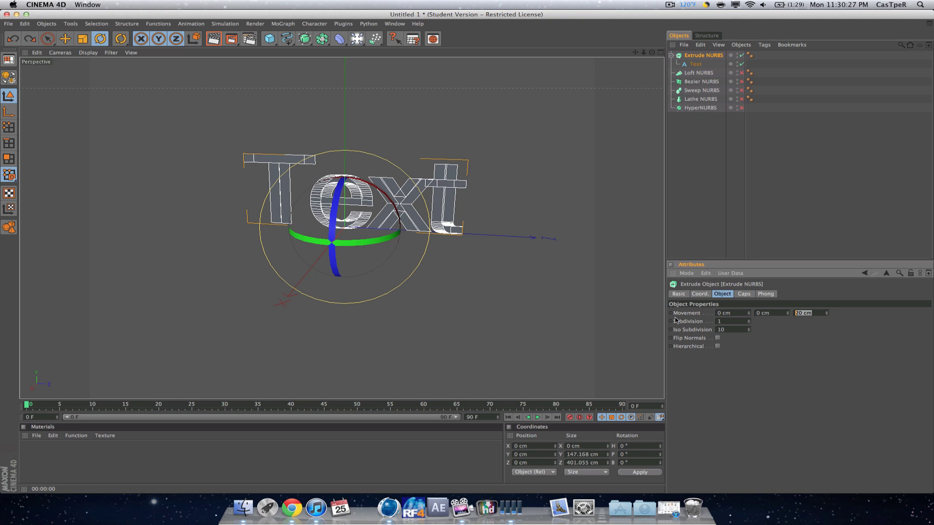
text(0)
key(Return)
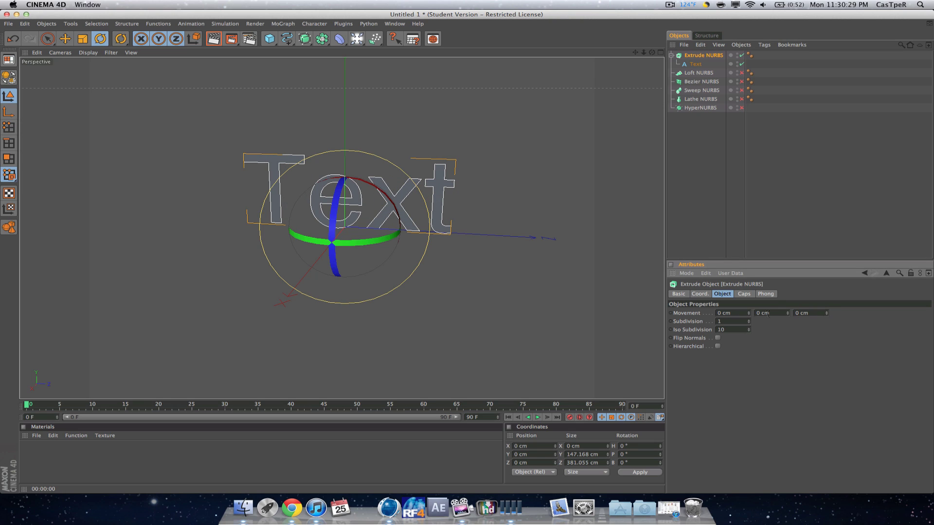
Extrude the text along X by setting the X movement to about -236 cm.
drag(788, 314, 749, 375)
key(super+z)
drag(749, 299, 748, 287)
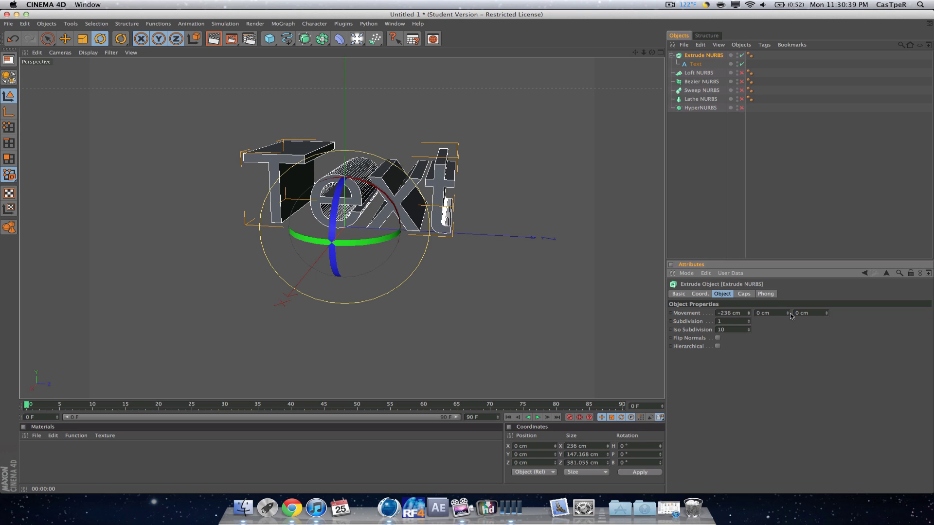
Try a Y movement of 23 cm on the text extrusion and reset it to 0 cm.
drag(790, 316, 790, 316)
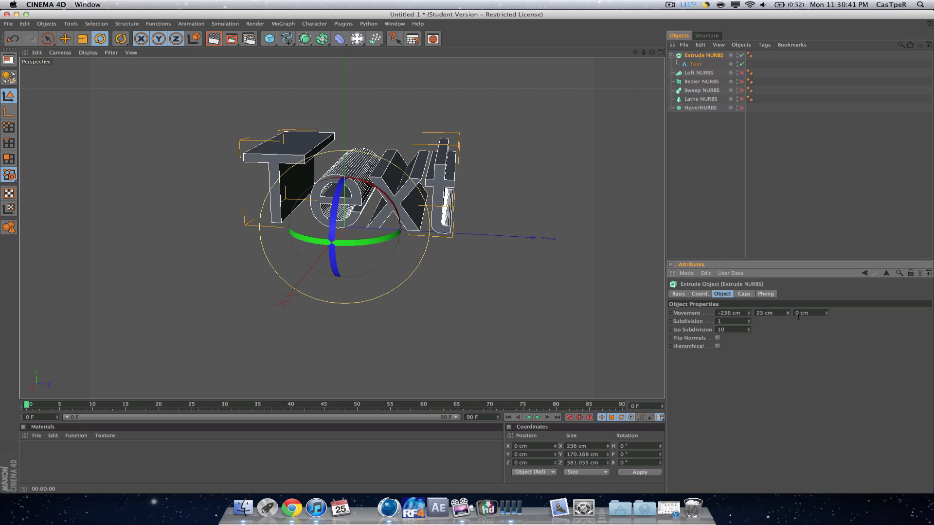
click(777, 313)
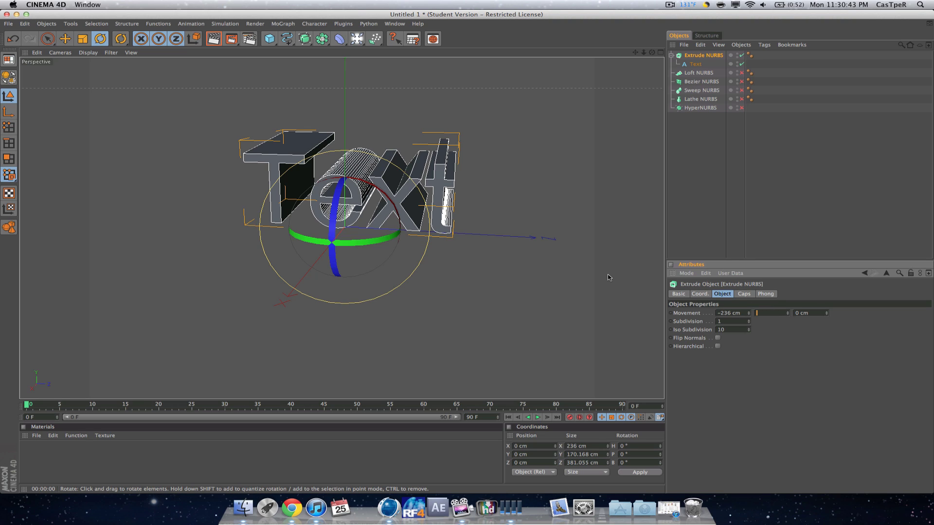
text(0)
key(Return)
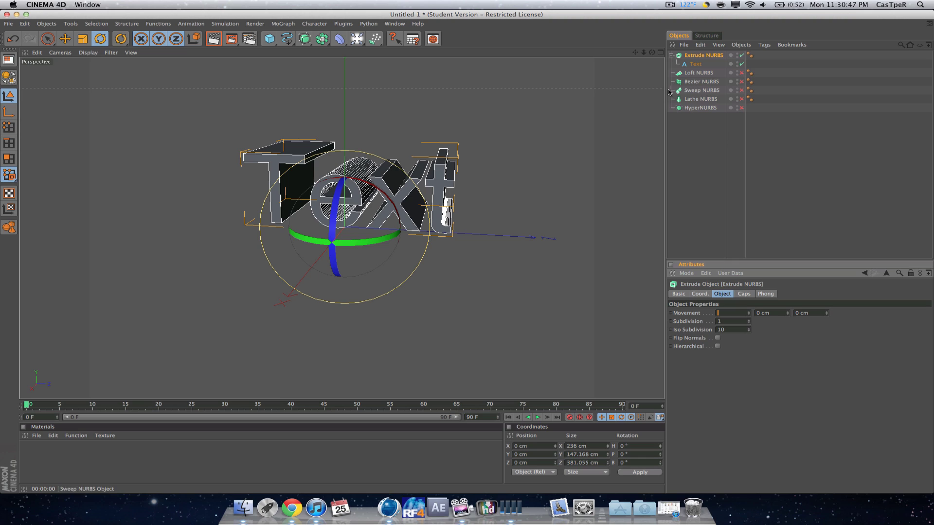
Reset the extrusion's X movement to 0 cm and delete the text spline under Extrude NURBS.
click(693, 64)
key(Delete)
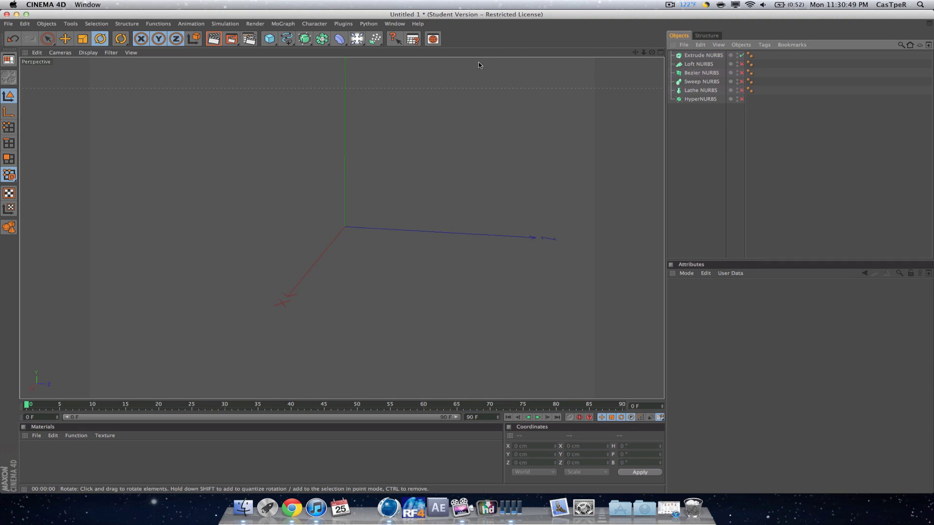
Add a Rectangle spline as a child of Extrude NURBS and extrude it about 336 cm along Z.
click(287, 40)
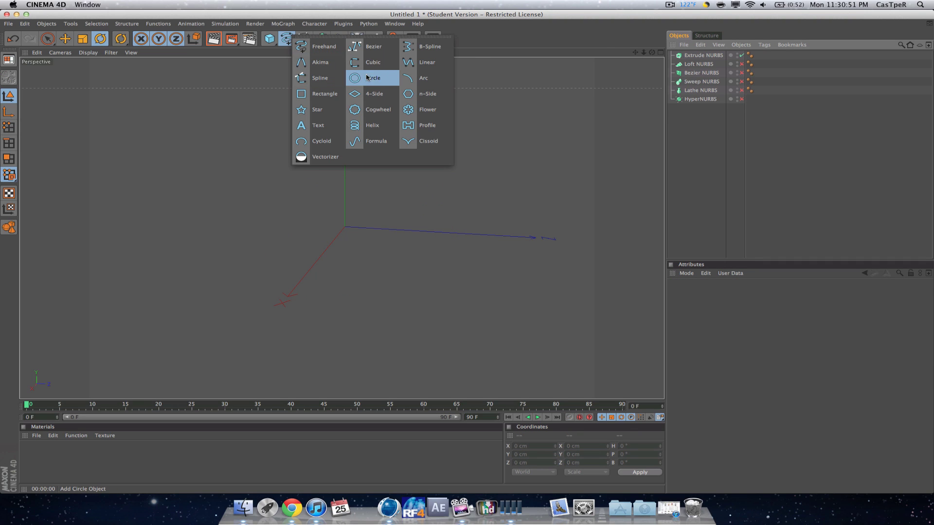
click(324, 93)
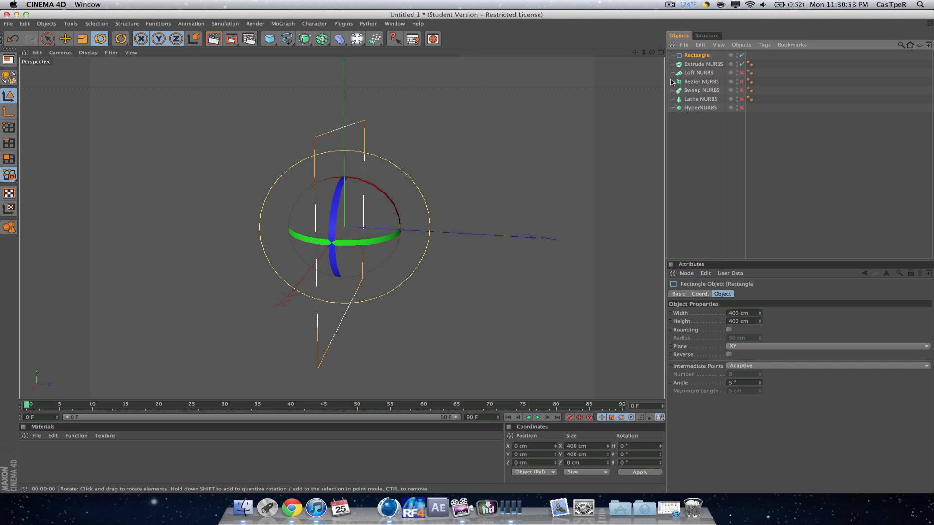
drag(696, 55, 695, 67)
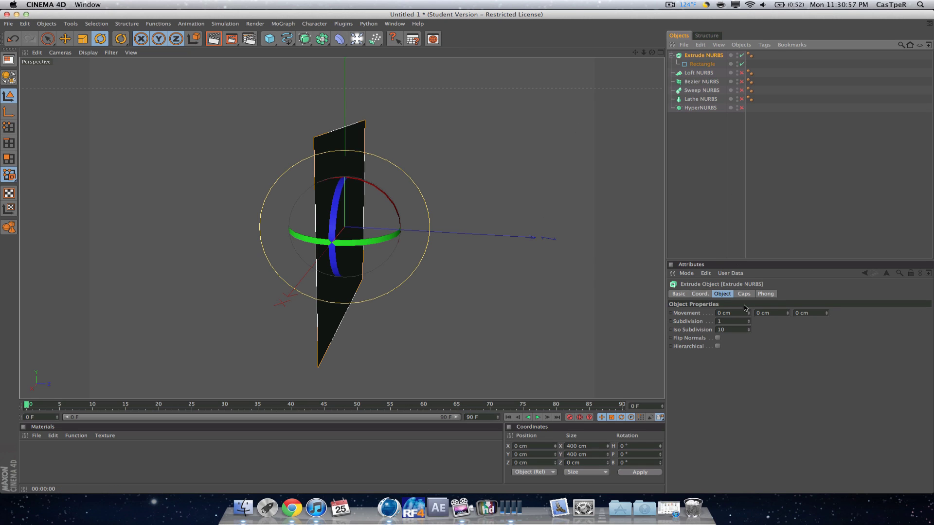
mouse_move(748, 318)
mouse_down()
mouse_move(748, 304)
mouse_move(748, 326)
mouse_move(749, 319)
mouse_up()
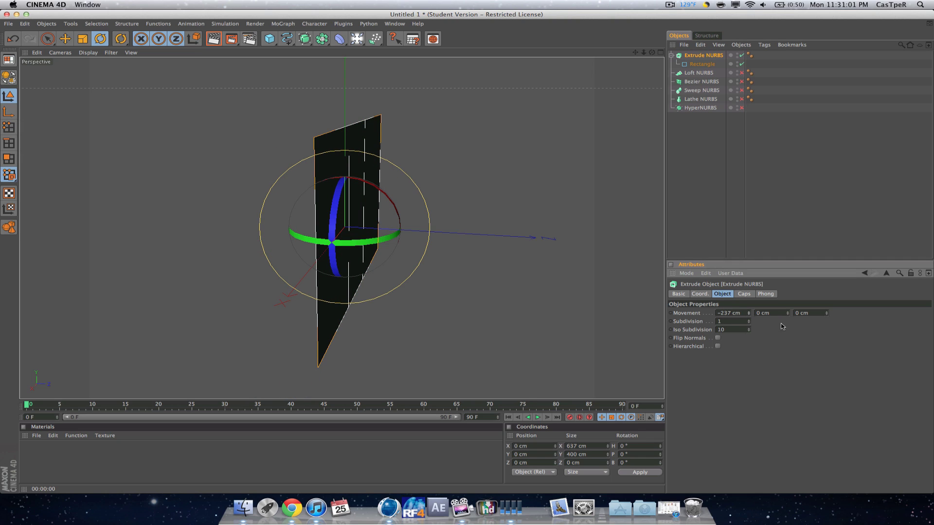
key(super+z)
mouse_move(826, 316)
mouse_down()
mouse_move(826, 287)
mouse_move(827, 316)
mouse_up()
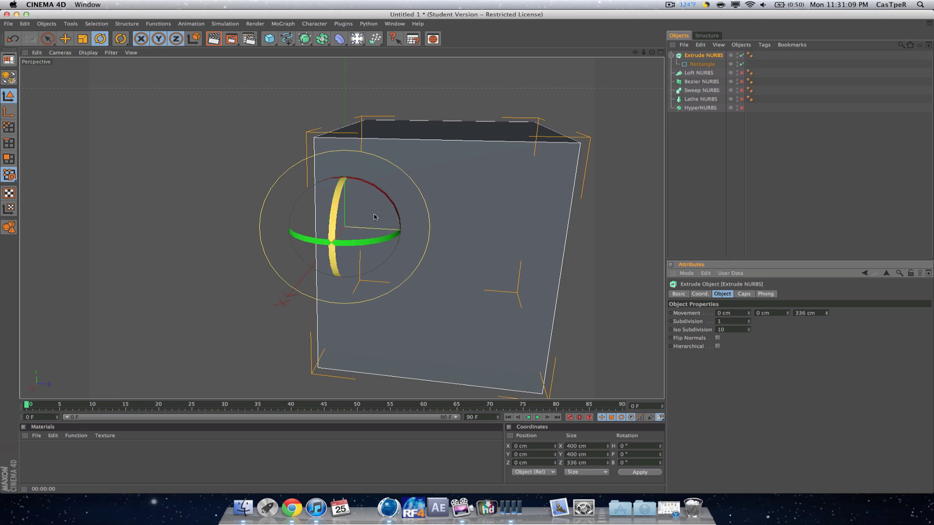
Delete the extruded rectangle spline, and switch the active generator from Extrude NURBS to Loft NURBS.
click(713, 65)
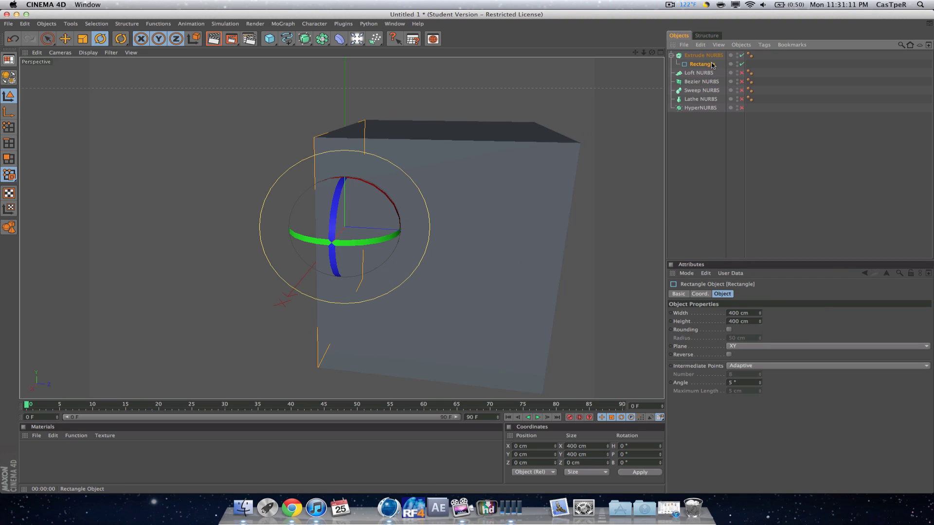
key(Delete)
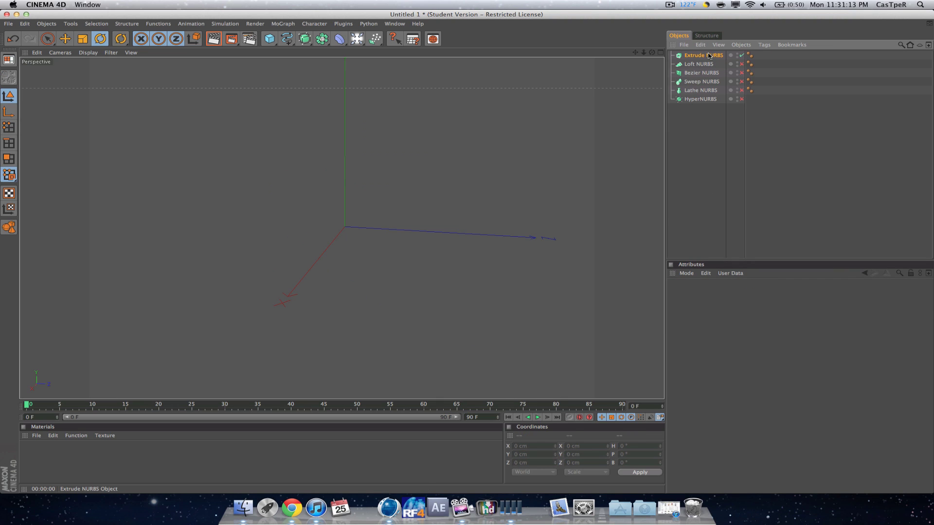
click(713, 57)
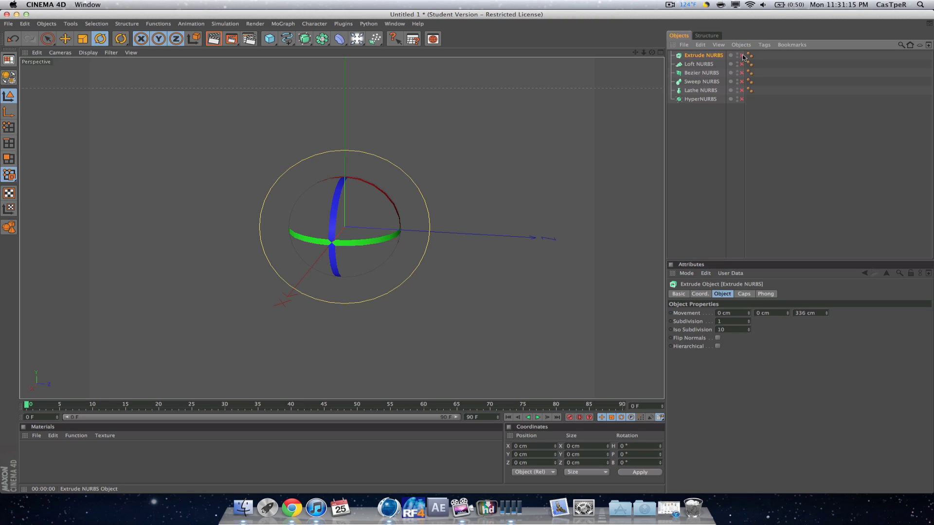
click(502, 125)
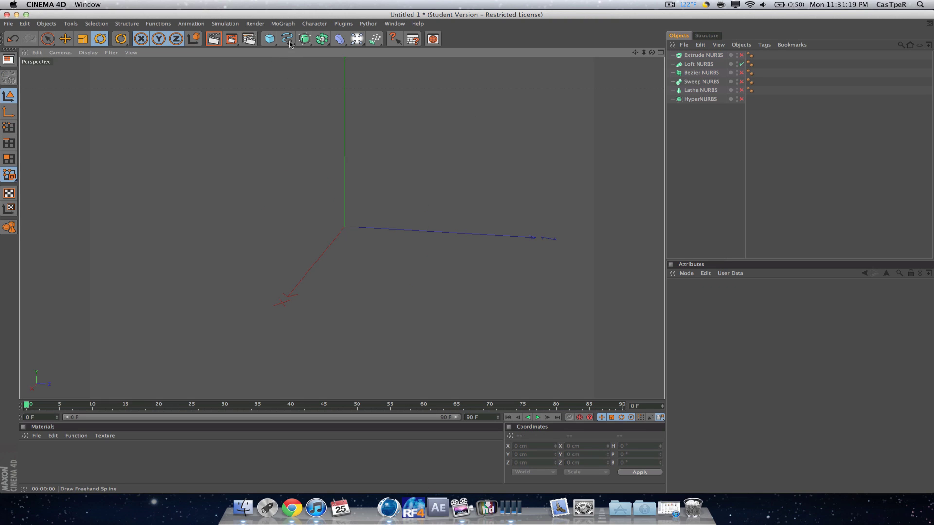
Add an n-Side spline at the origin and delete the duplicate copy.
drag(289, 42, 358, 102)
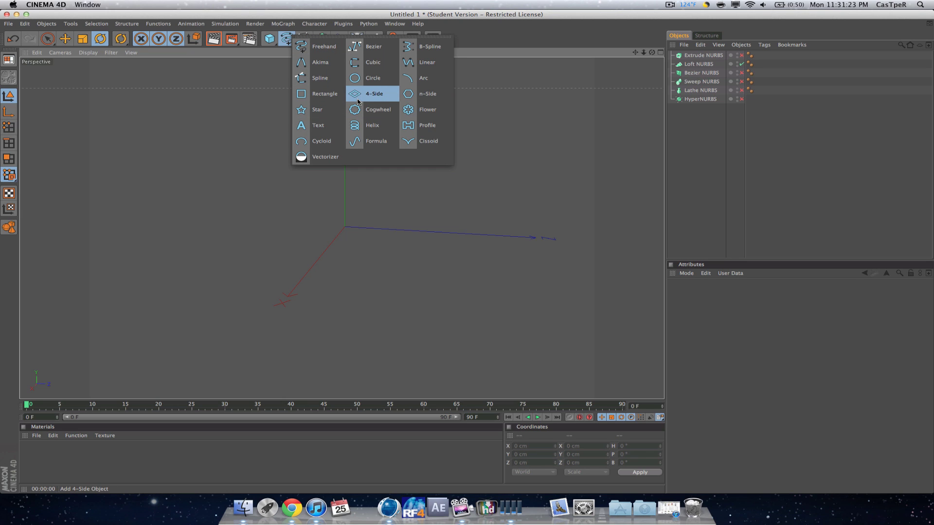
drag(357, 101, 314, 111)
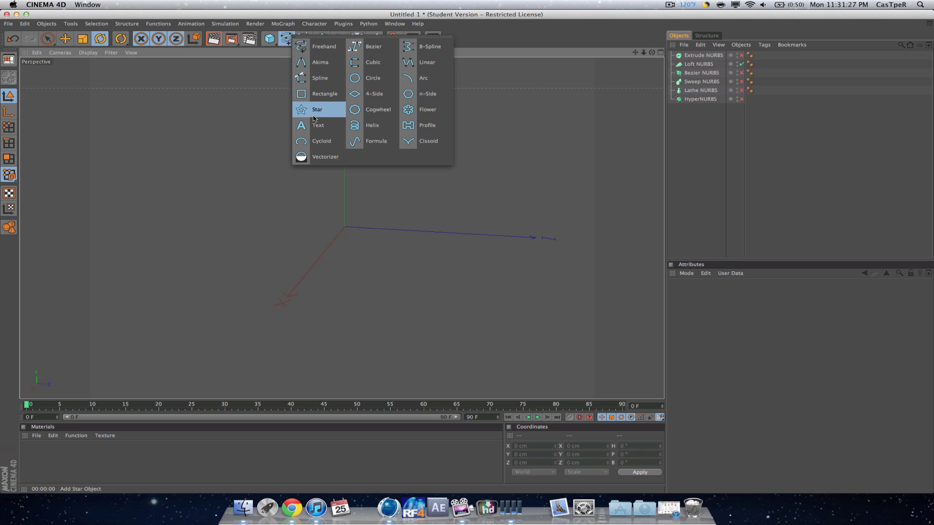
drag(314, 118, 421, 98)
drag(288, 40, 430, 101)
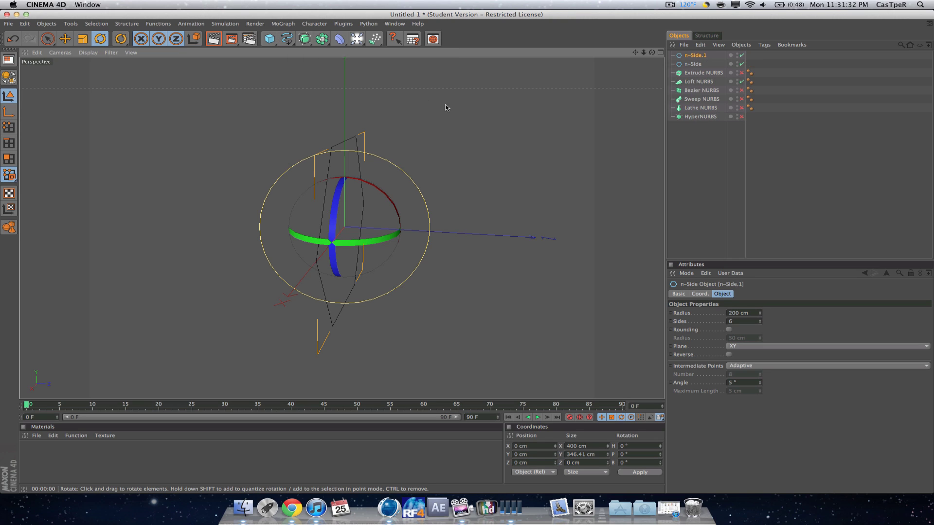
click(697, 66)
key(Delete)
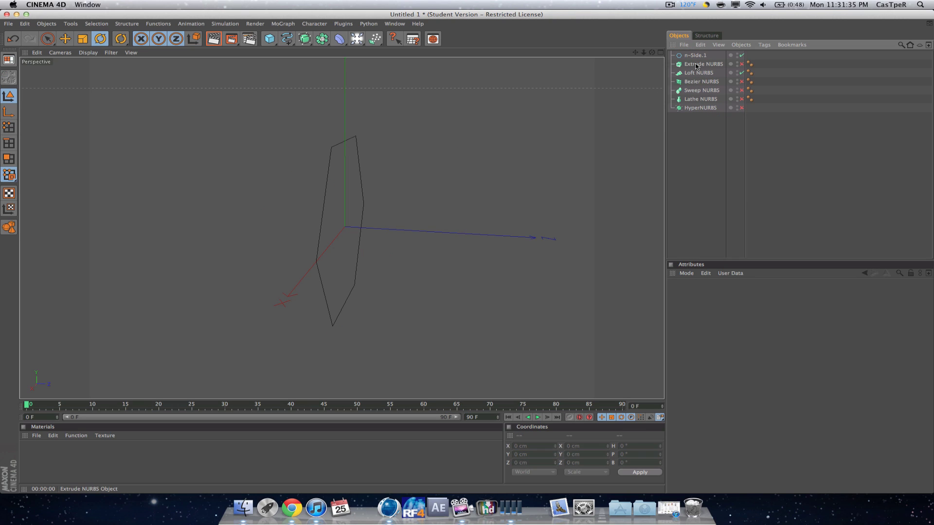
Add a Rectangle spline and move it about 388 cm along Z, away from the n-Side spline.
drag(287, 40, 336, 100)
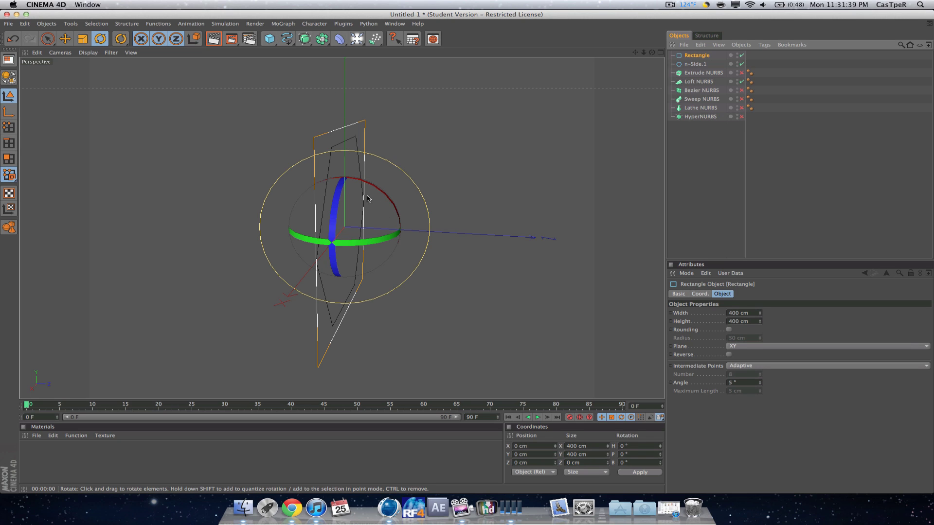
key(e)
drag(413, 233, 652, 237)
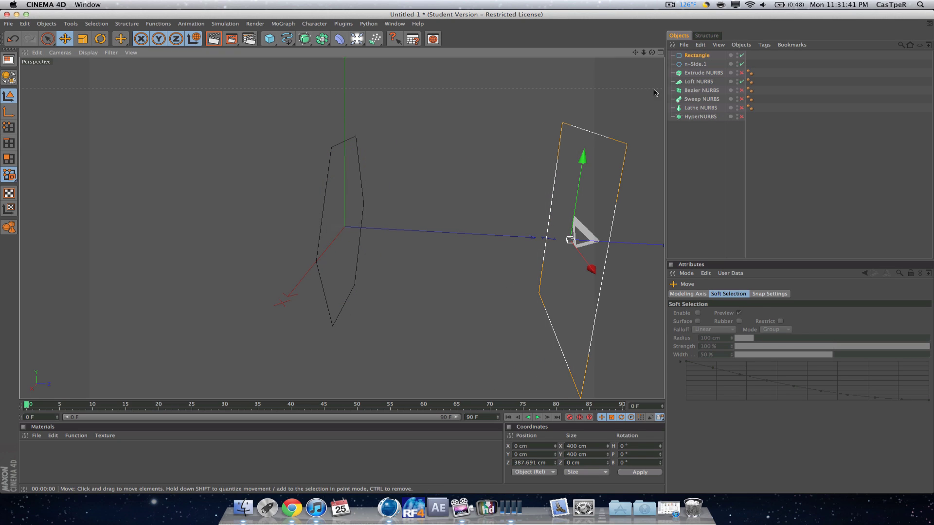
Make the Rectangle and n-Side splines children of Loft NURBS to build a surface between them.
shift+click(705, 64)
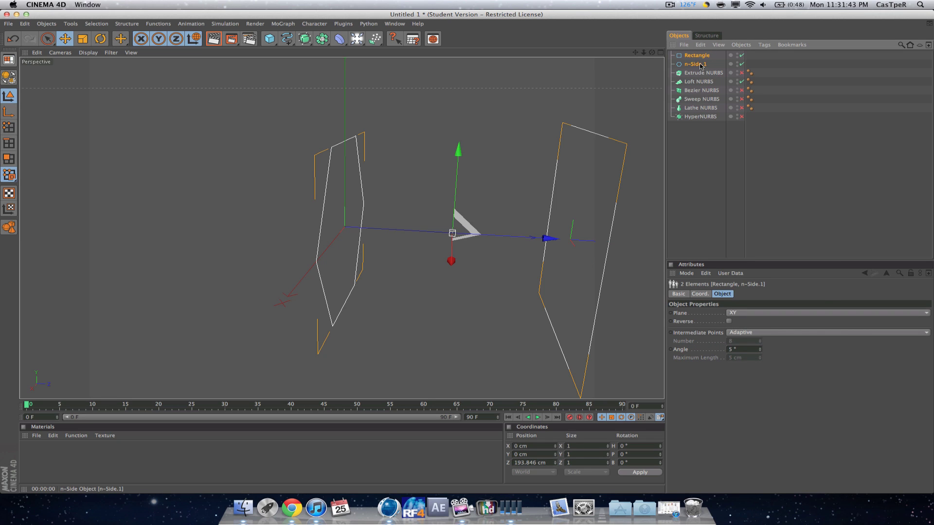
drag(697, 84, 697, 83)
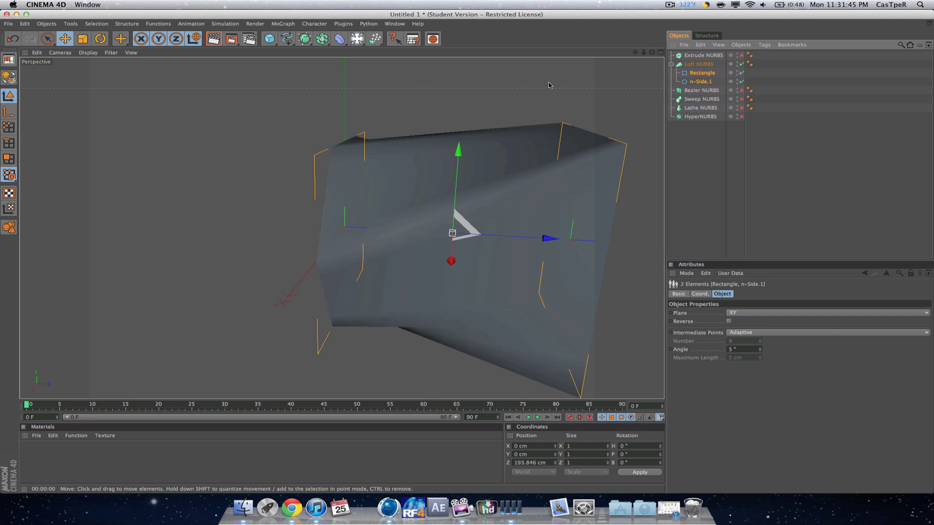
mouse_move(652, 53)
mouse_down()
mouse_move(759, 48)
mouse_move(562, 51)
mouse_move(660, 49)
mouse_up()
Move the n-Side spline along negative Z, away from the rectangle, to lengthen the loft.
click(700, 74)
click(701, 81)
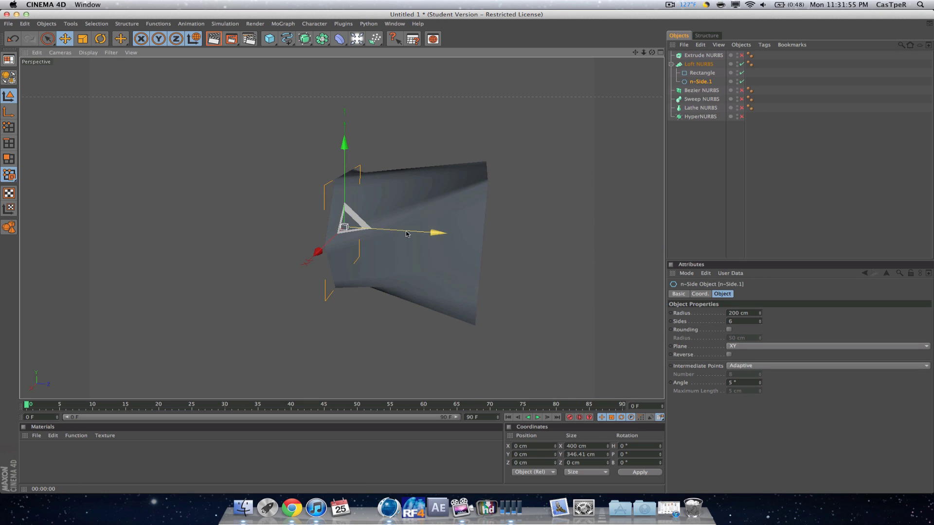
drag(409, 231, 641, 246)
drag(343, 227, 336, 225)
Replace the rectangle in Loft NURBS with a second n-Side spline, moved about 566 cm along Z.
click(702, 74)
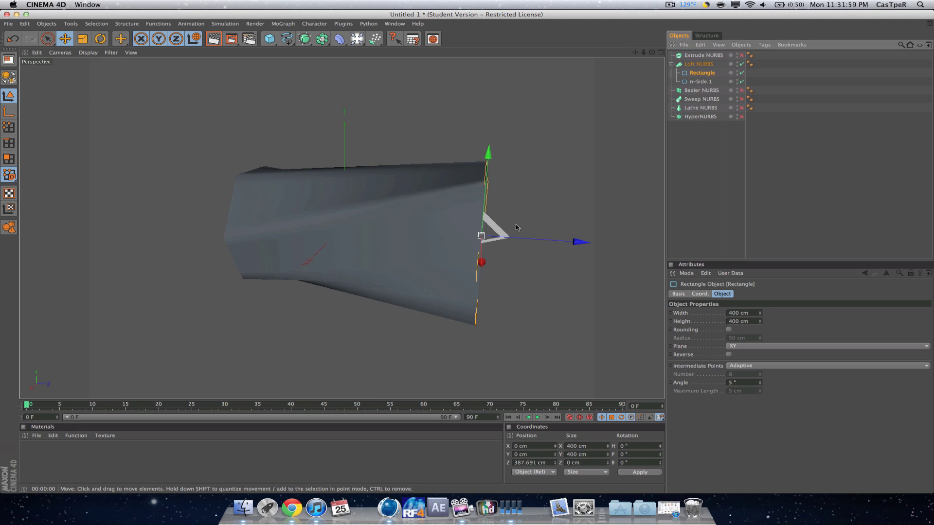
key(Delete)
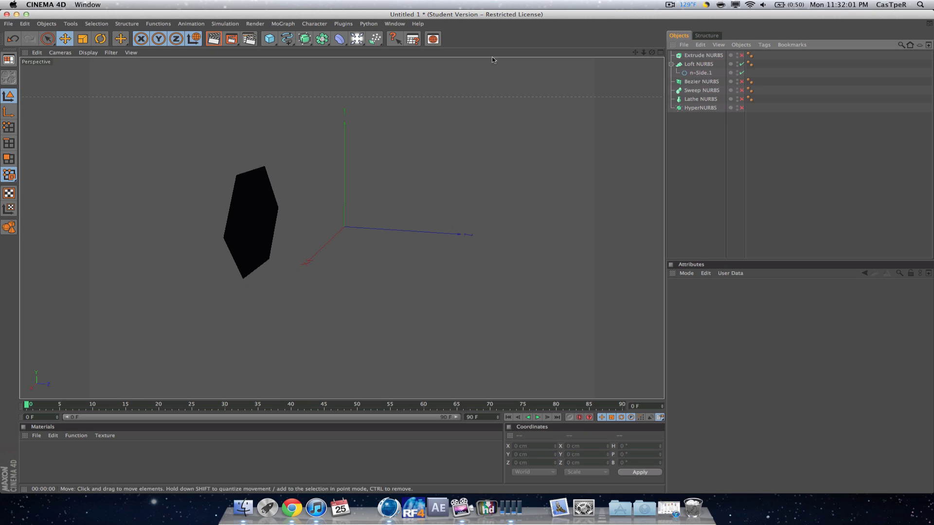
click(286, 39)
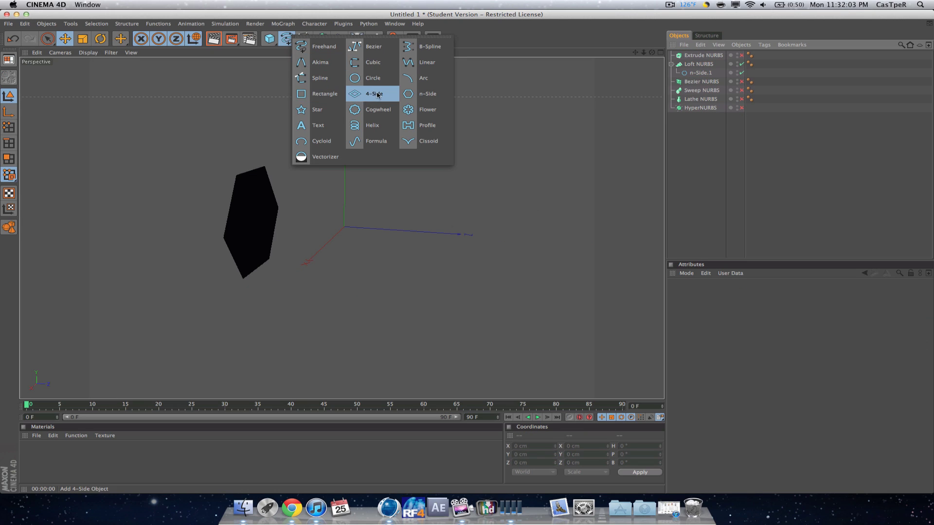
click(418, 94)
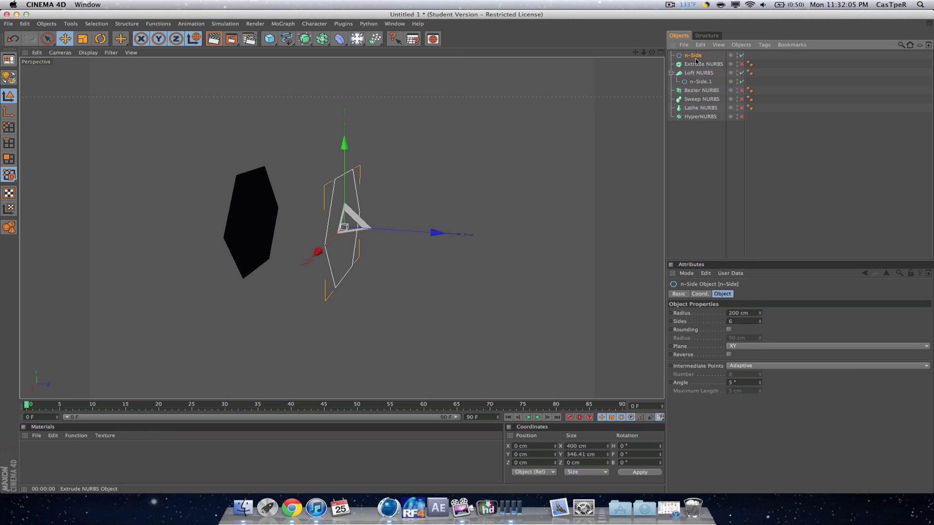
drag(694, 56, 696, 73)
drag(407, 230, 613, 239)
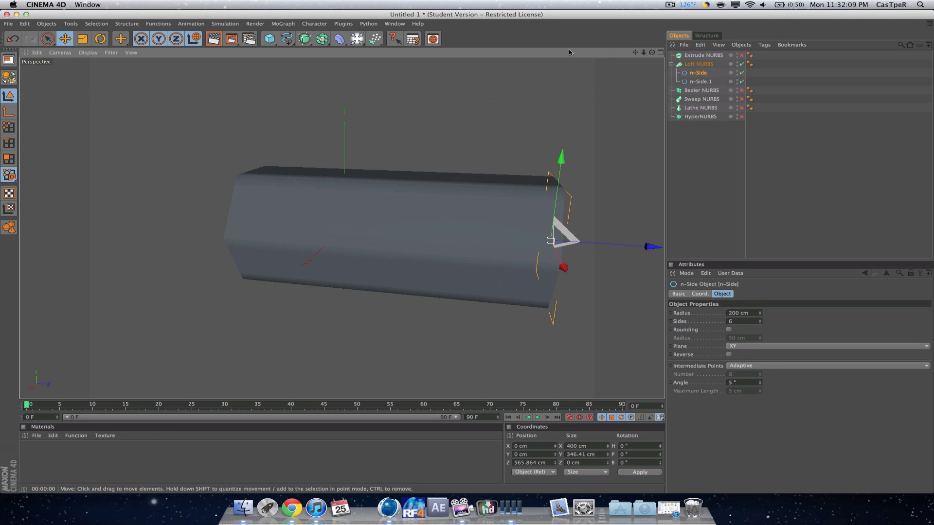
drag(652, 52, 734, 48)
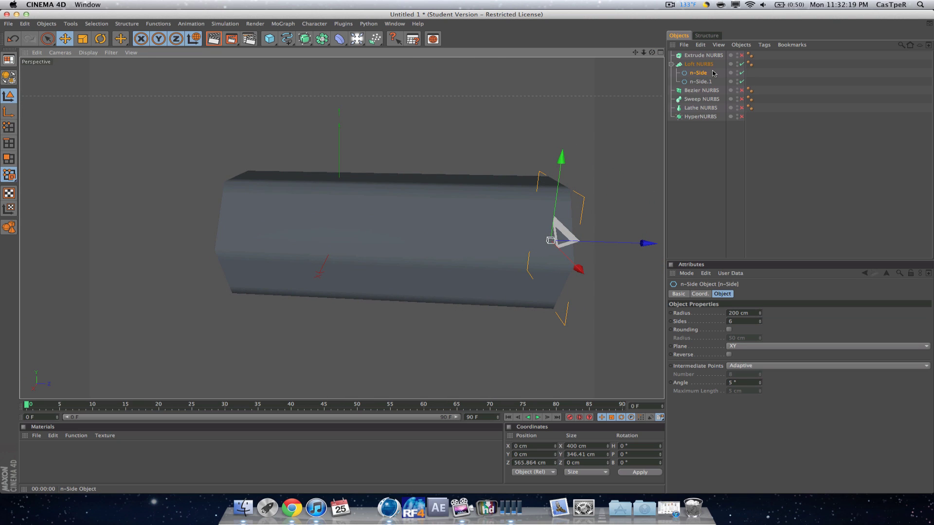
Delete both n-Side splines, and switch the active generator from Loft NURBS to Bezier NURBS.
drag(713, 71, 682, 80)
key(Delete)
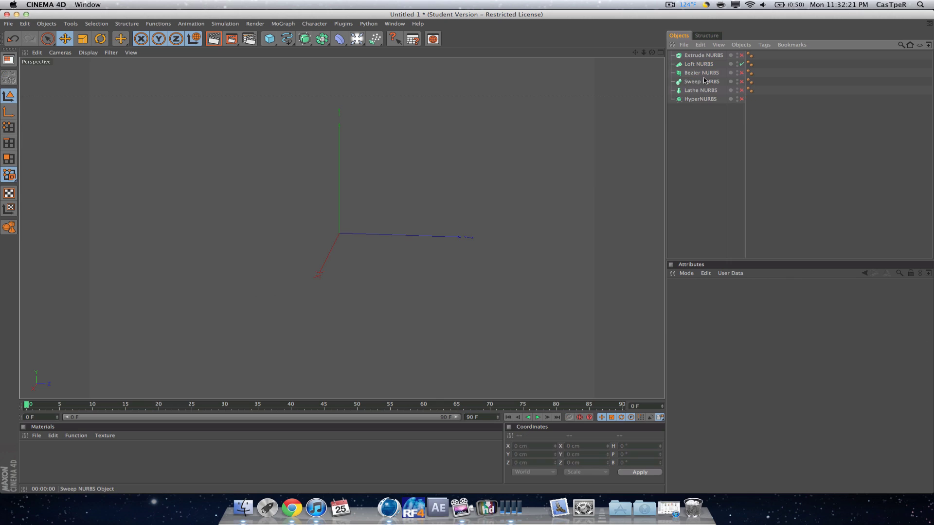
click(742, 73)
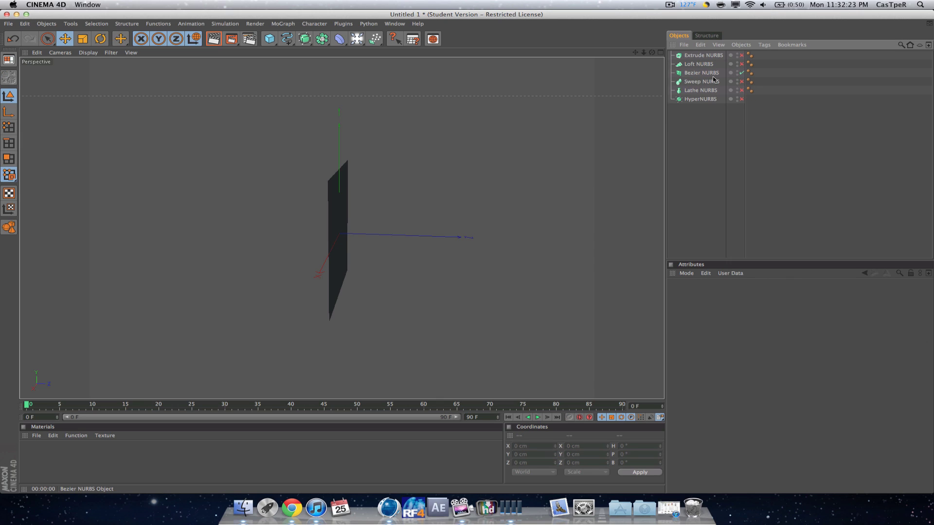
Rotate the Bezier NURBS surface to a 90° heading, and deselect it.
click(702, 74)
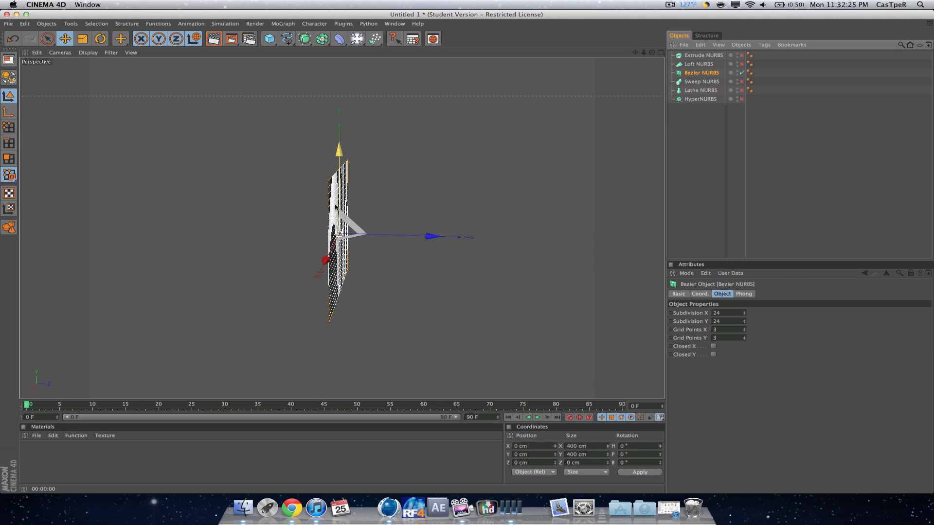
key(r)
drag(377, 251, 458, 217)
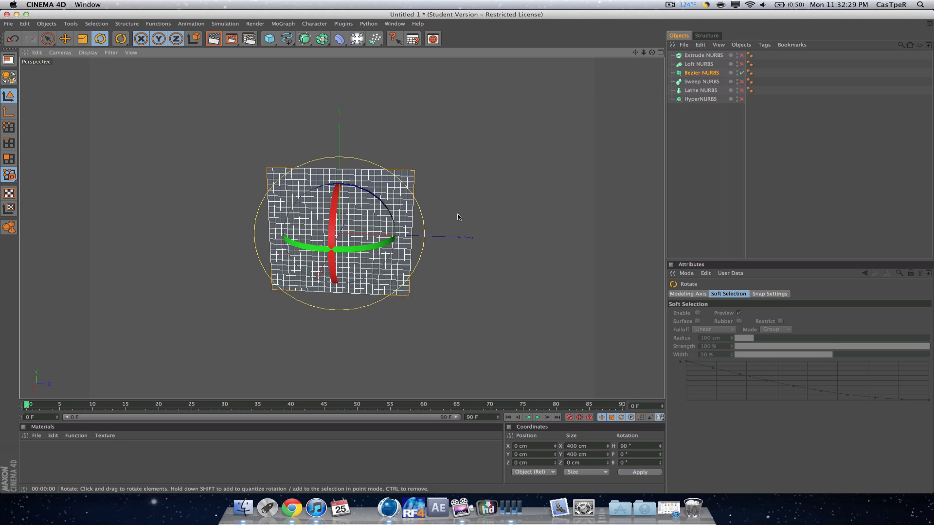
key(e)
click(457, 217)
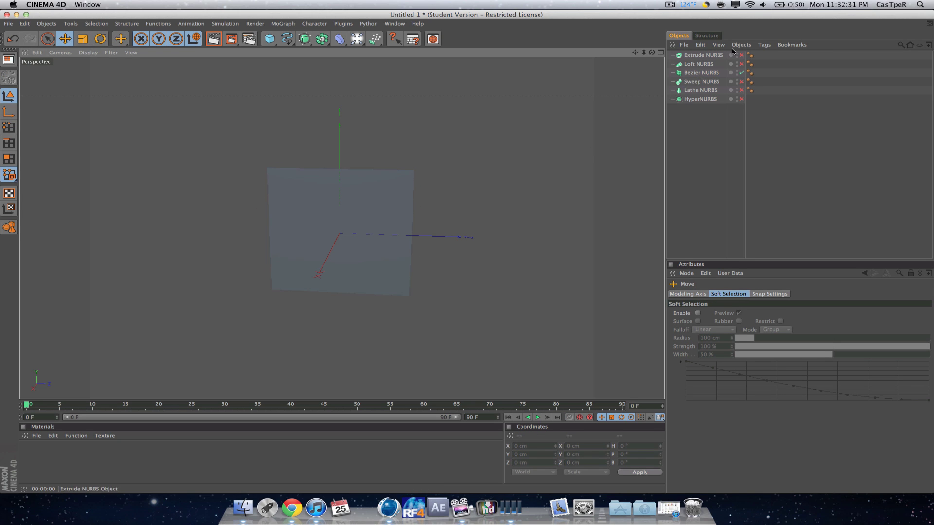
Try a Subdivision X value of 28 on the Bezier NURBS, and undo the change.
click(708, 74)
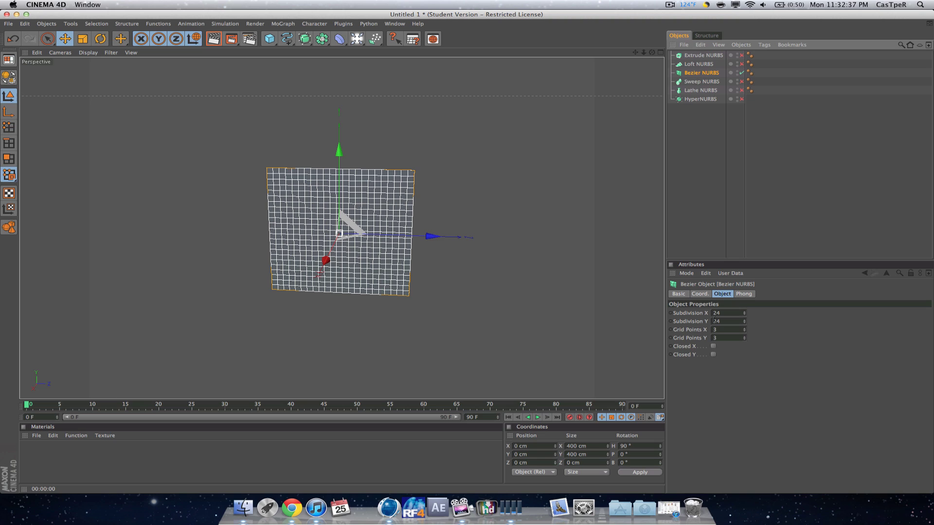
click(744, 313)
click(744, 312)
click(744, 313)
click(744, 312)
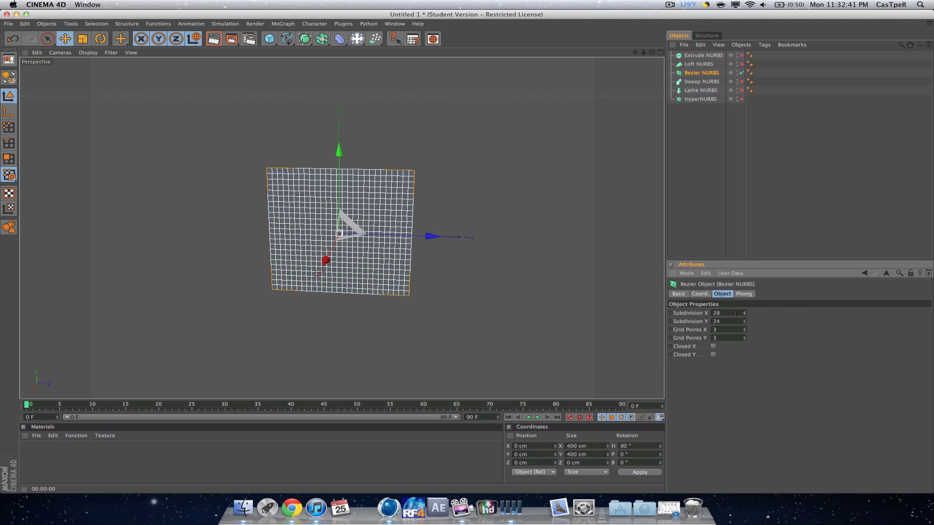
key(super+z)
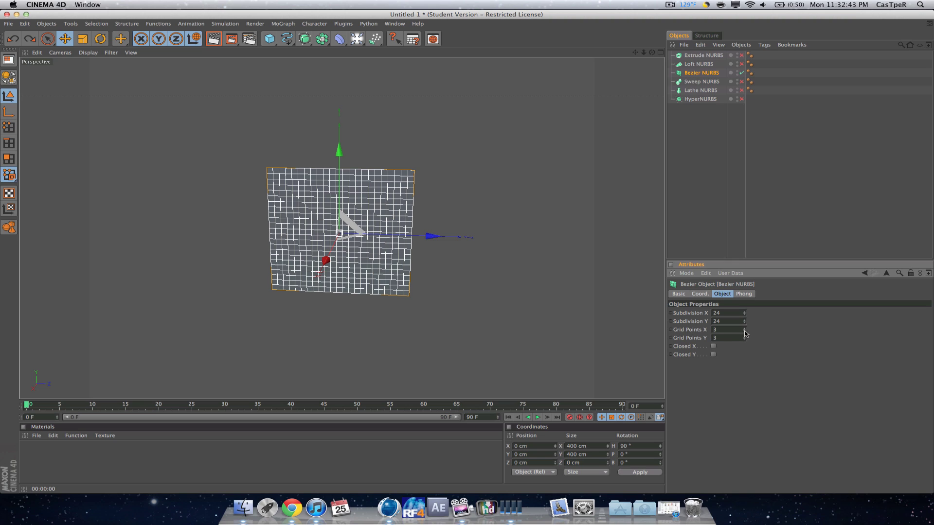
Set the Bezier NURBS Grid Points X and Y to 8, and pull two diagonally opposite inner control points about 560 cm along negative Z.
mouse_move(745, 331)
mouse_down()
mouse_move(745, 321)
mouse_move(745, 331)
mouse_up()
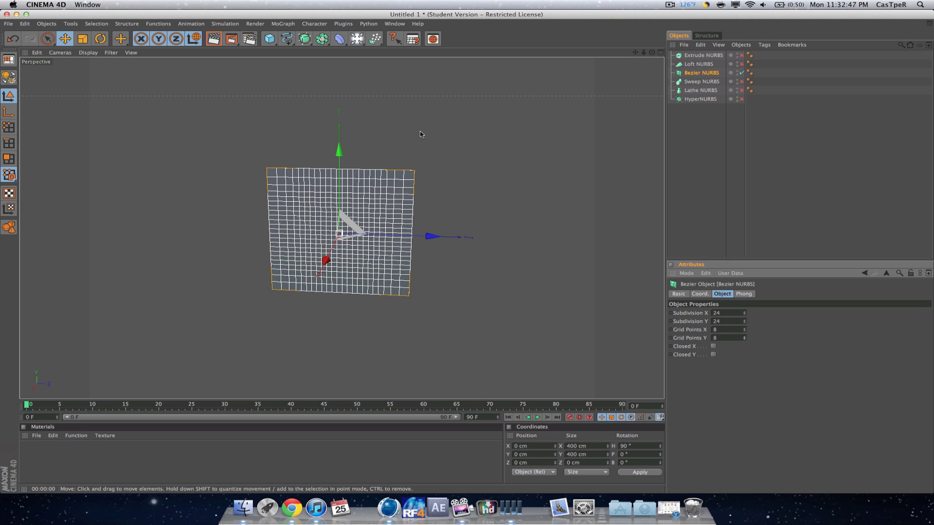
click(9, 129)
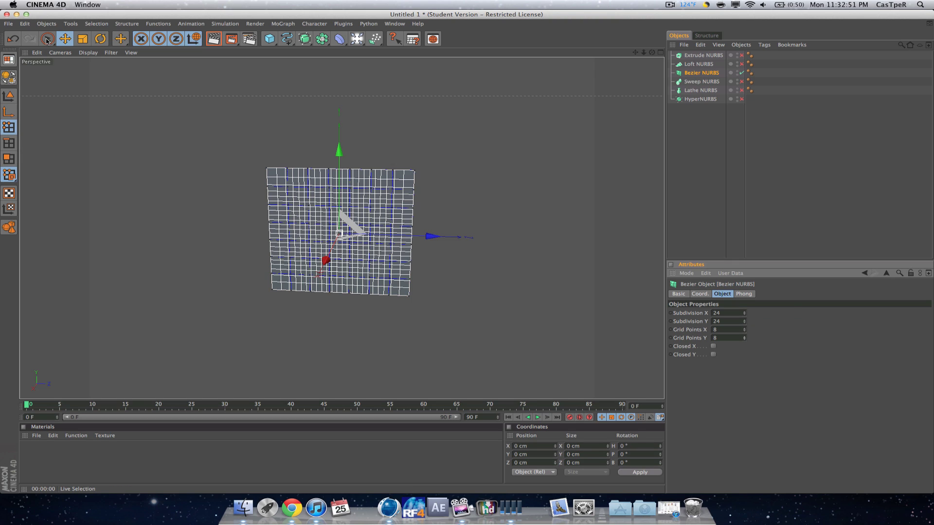
key(9)
click(308, 209)
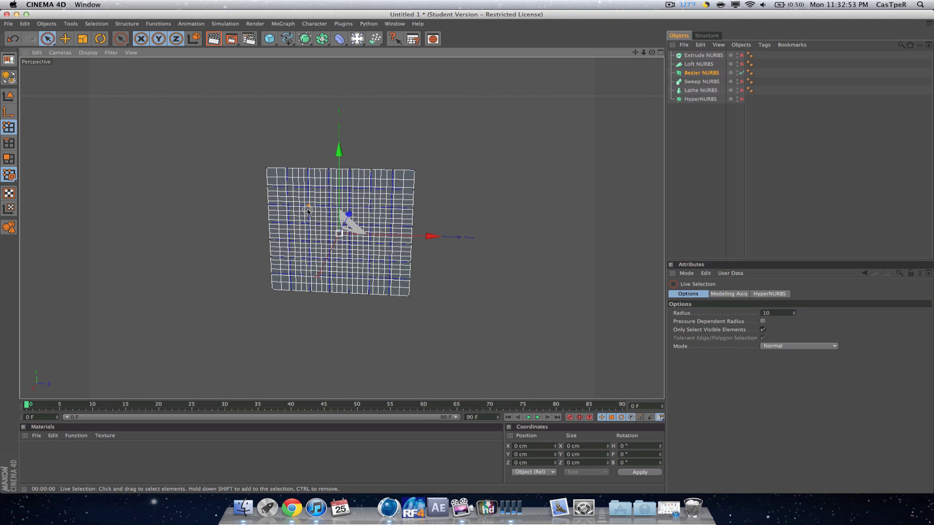
shift+click(390, 261)
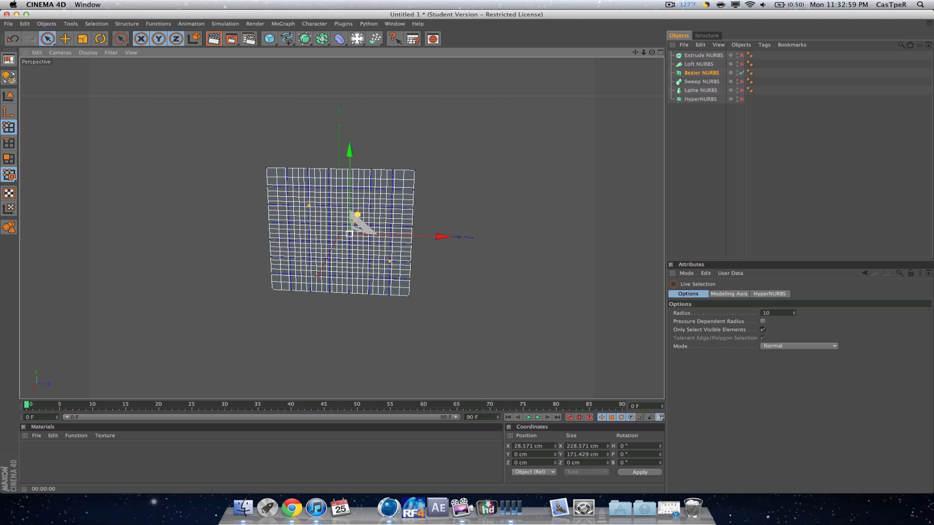
drag(358, 214, 326, 287)
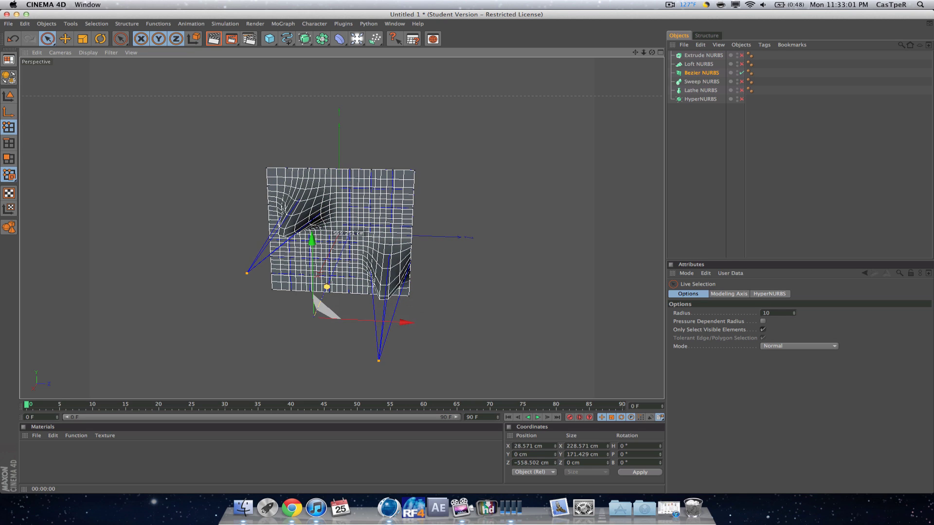
drag(347, 234, 346, 234)
drag(652, 52, 640, 53)
scroll(501, 190, up, 5)
scroll(495, 188, down, 3)
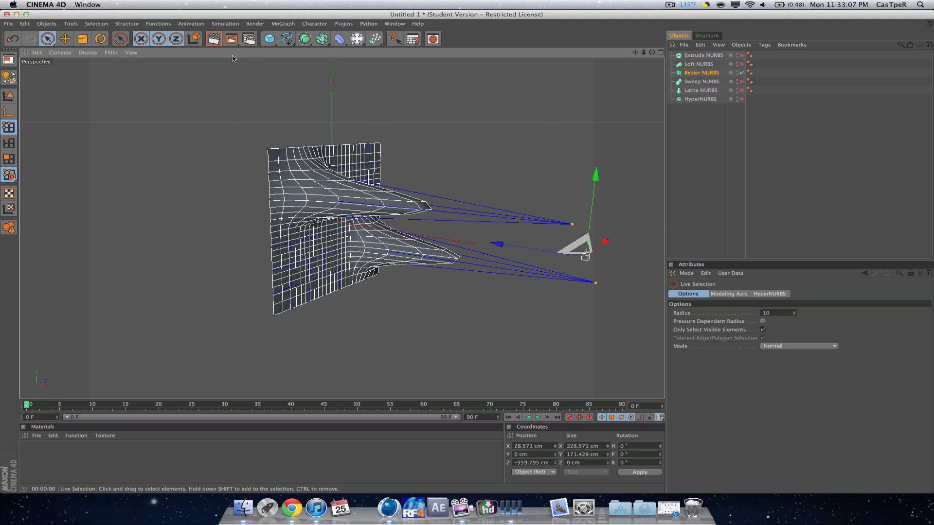
Add a Plane primitive, and disable the Bezier NURBS.
click(269, 39)
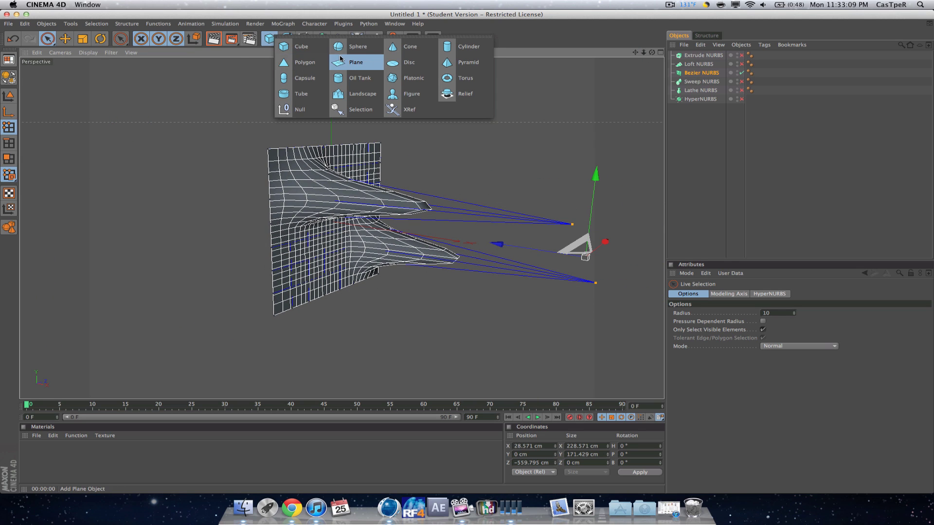
click(341, 60)
click(742, 83)
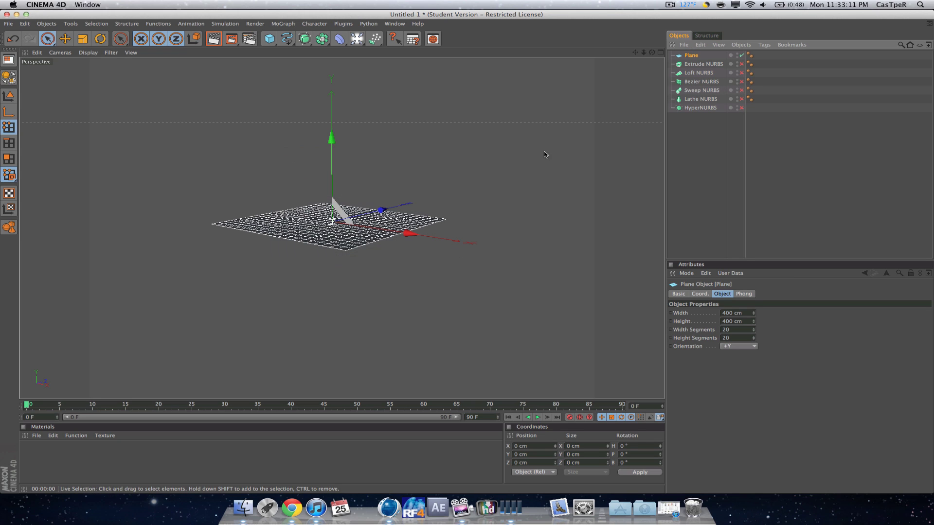
Rotate the plane upright to match the Bezier surface's orientation, and make it editable.
key(r)
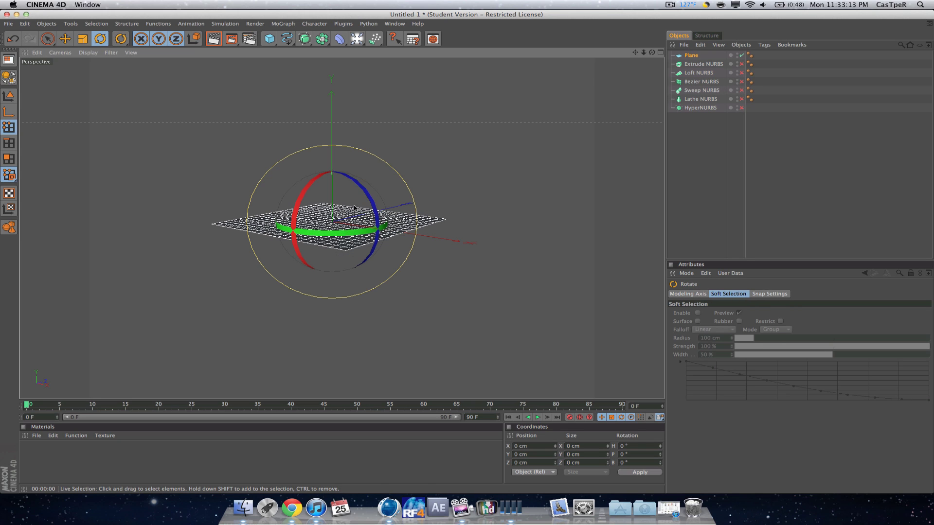
drag(369, 190, 362, 262)
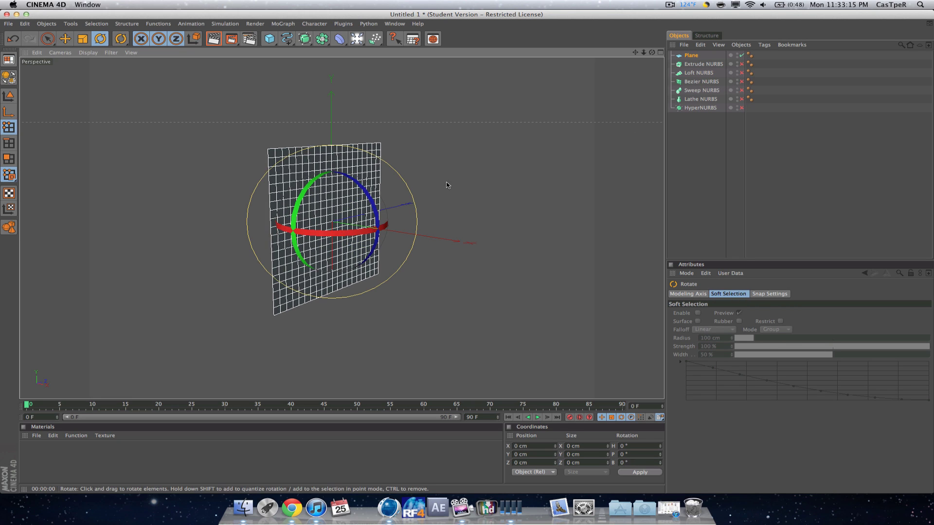
key(c)
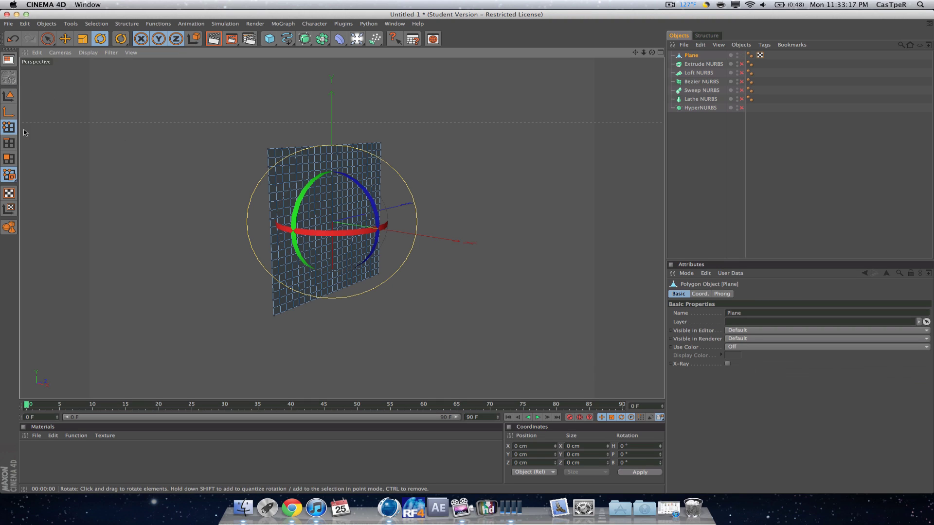
Select a single point in the plane's upper-left area and pull it about 376 cm out along the plane's Y axis.
click(47, 39)
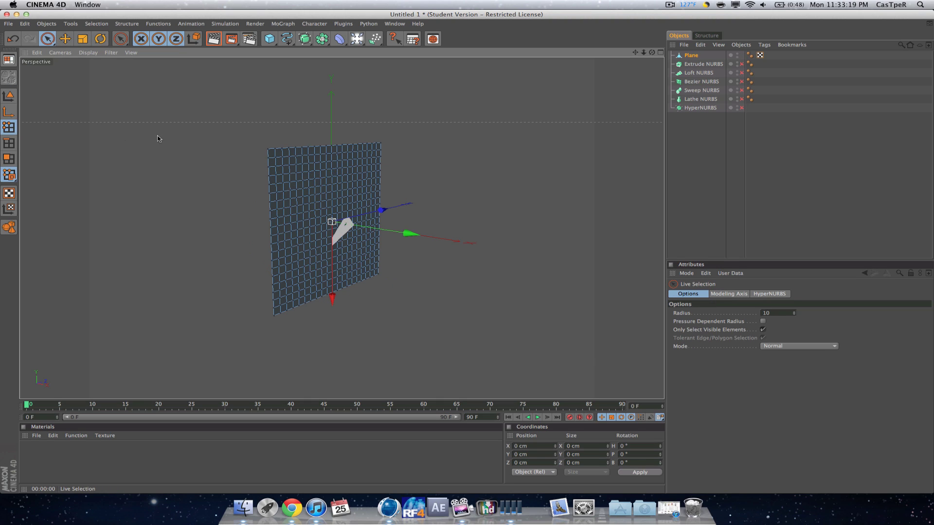
click(300, 208)
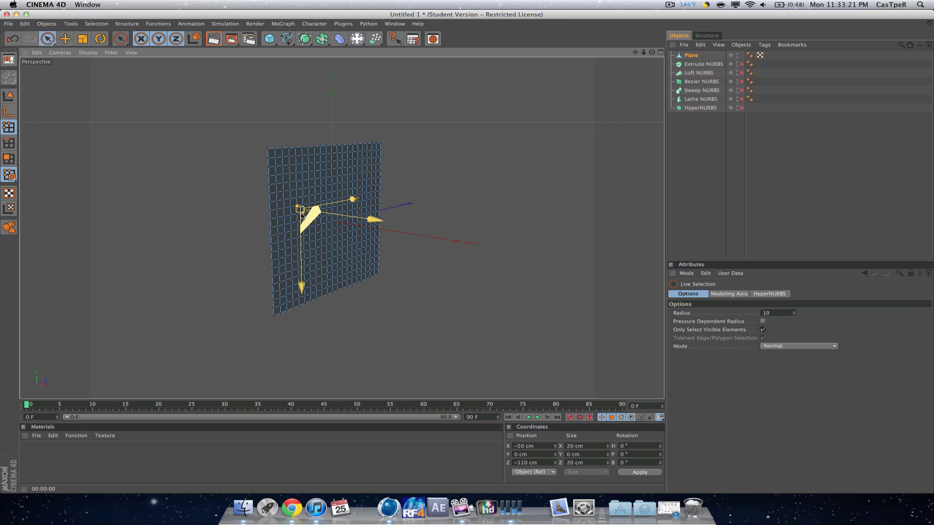
key(super+z)
click(310, 204)
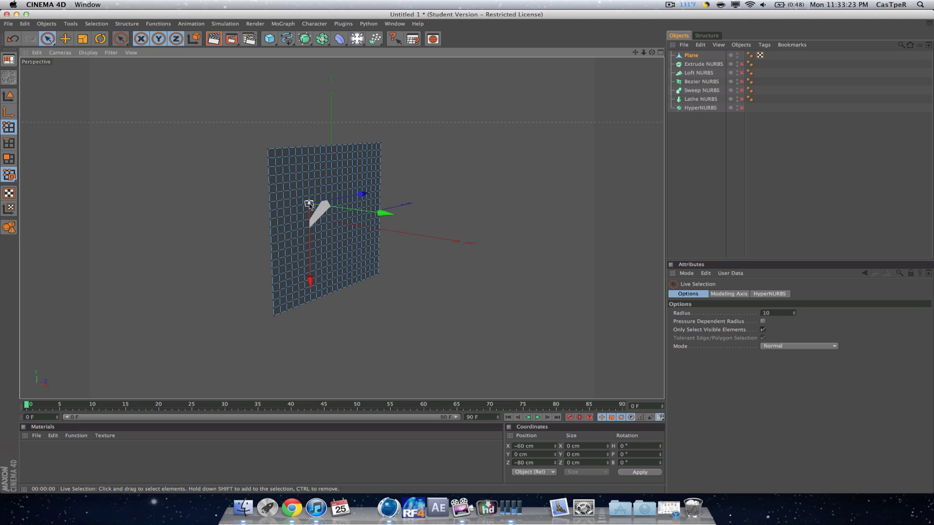
drag(390, 215, 552, 236)
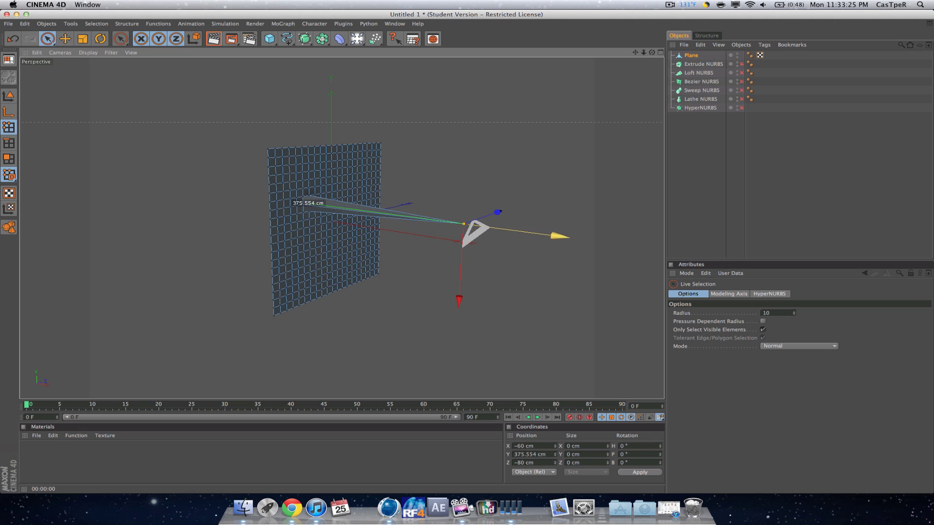
drag(652, 53, 574, 55)
drag(636, 52, 614, 45)
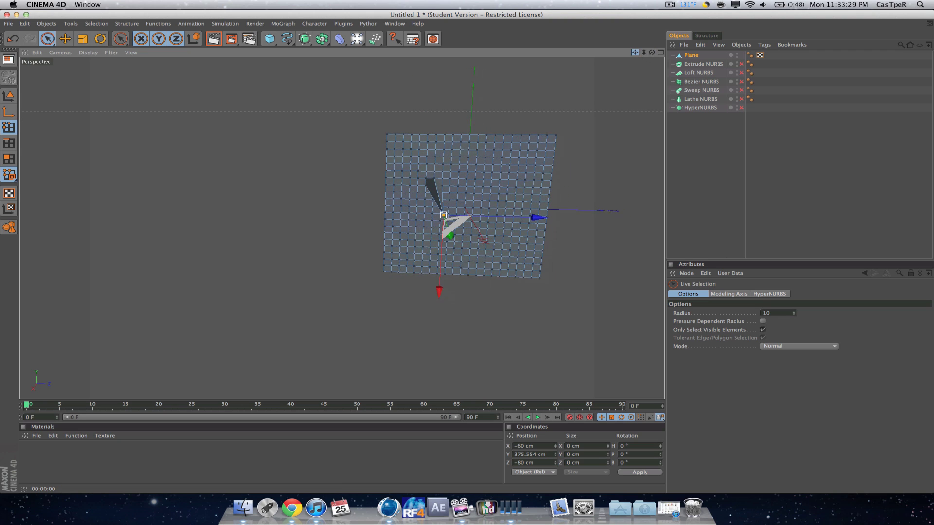
Toggle the Bezier NURBS on and off over the plane to compare their deformations, and select the plane.
click(741, 82)
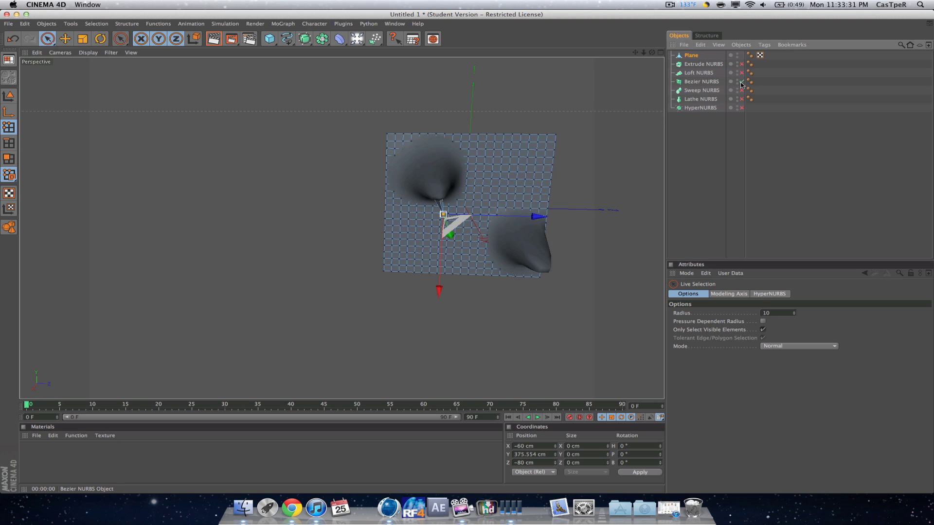
right_click(741, 83)
click(699, 60)
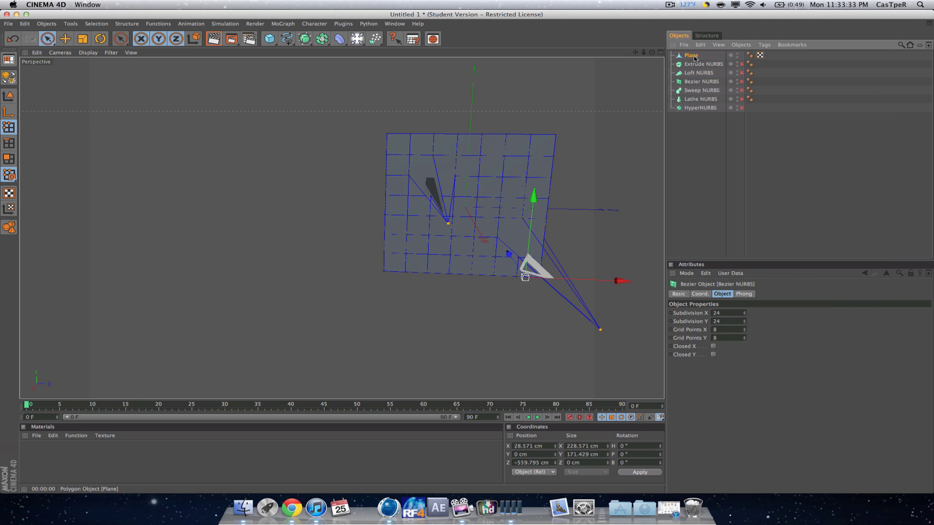
Delete the plane and enable the Sweep NURBS.
click(693, 55)
key(Delete)
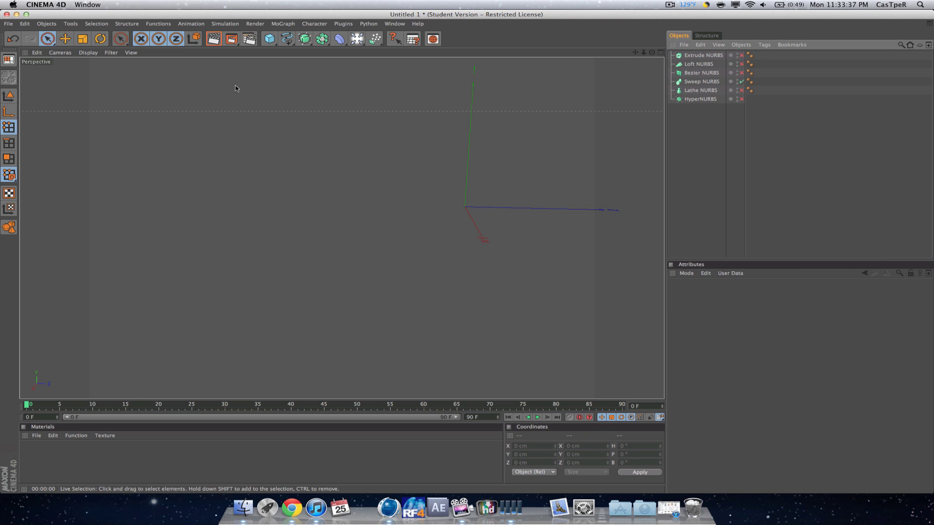
drag(636, 52, 557, 46)
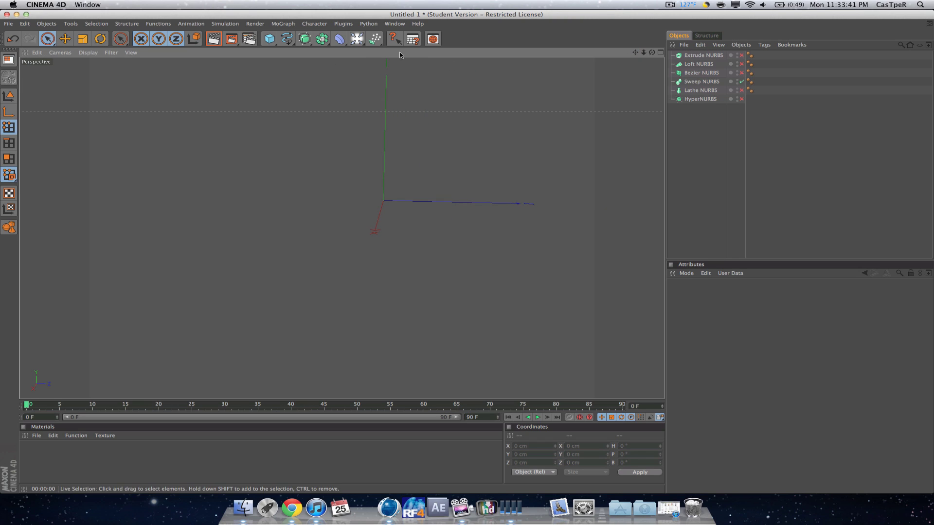
Draw an open, winding Bezier spline in the Top view, about 796 cm by 603 cm.
click(291, 41)
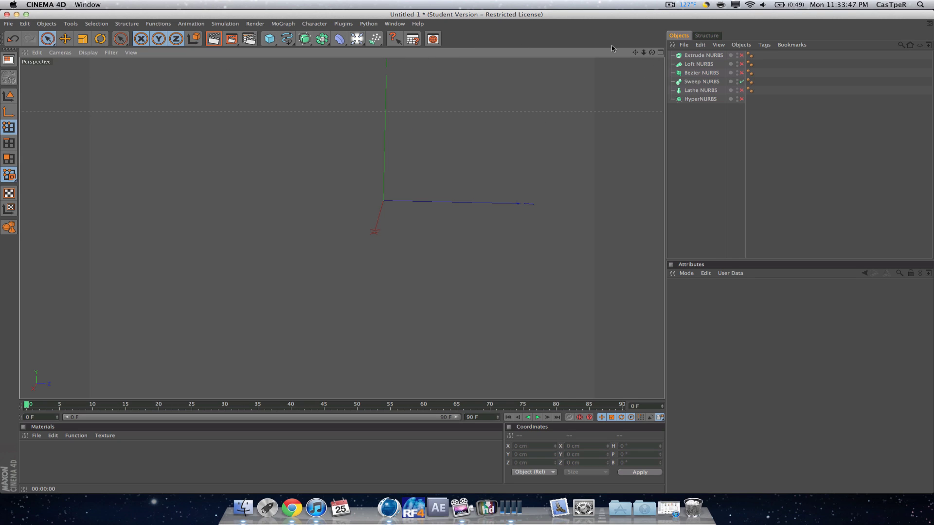
click(661, 53)
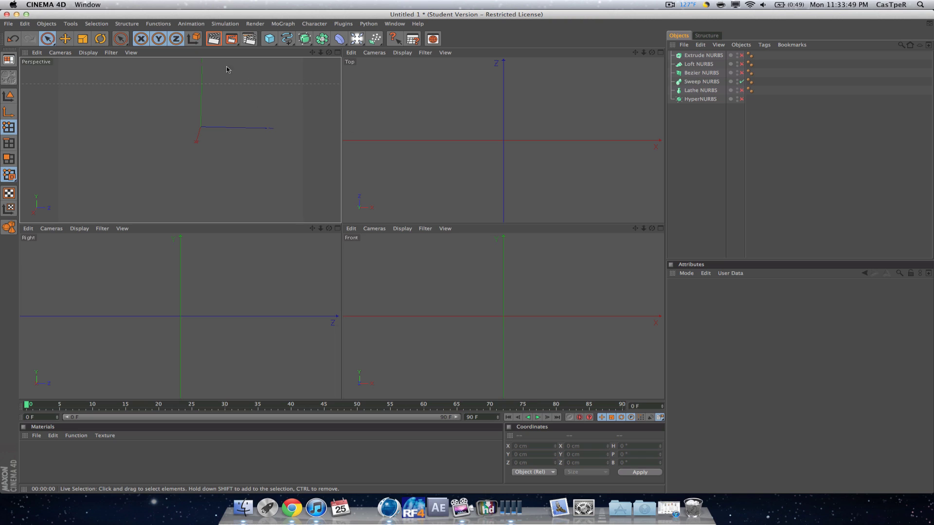
click(287, 39)
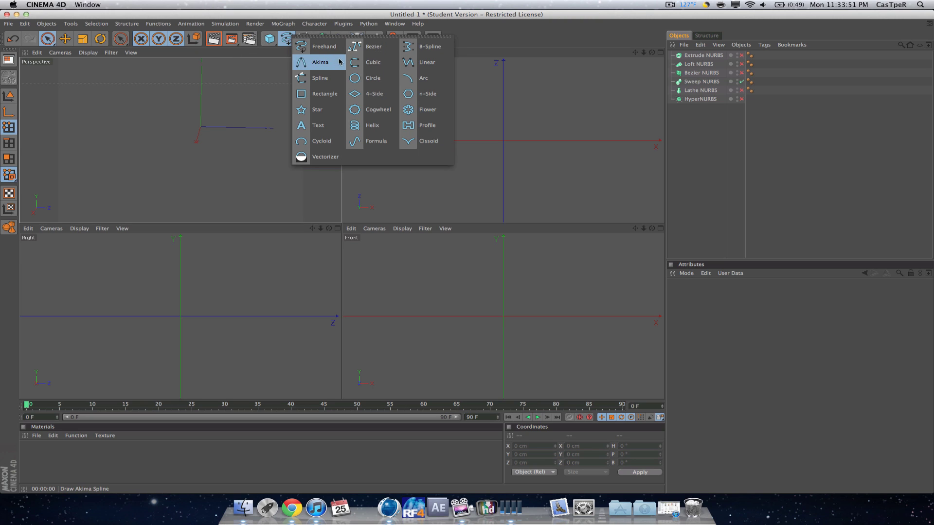
click(390, 53)
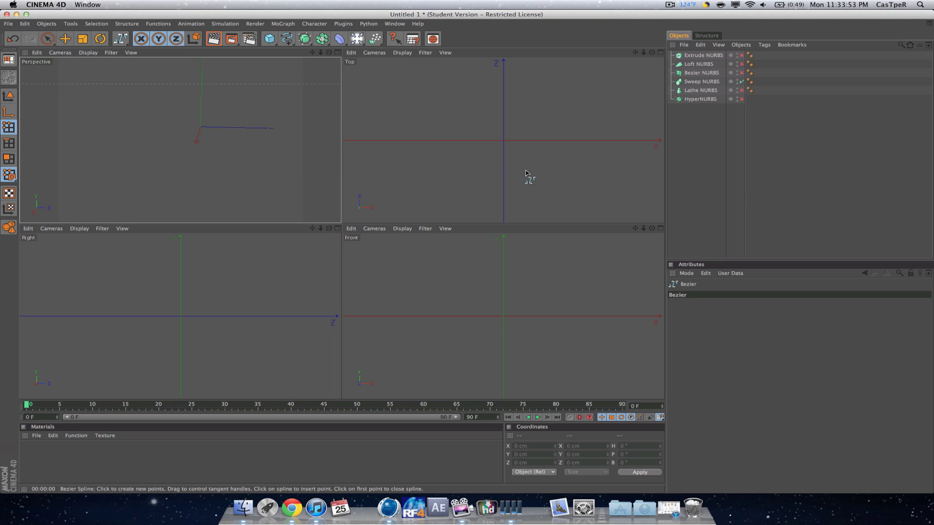
drag(523, 179, 475, 166)
drag(440, 139, 526, 121)
drag(563, 152, 570, 138)
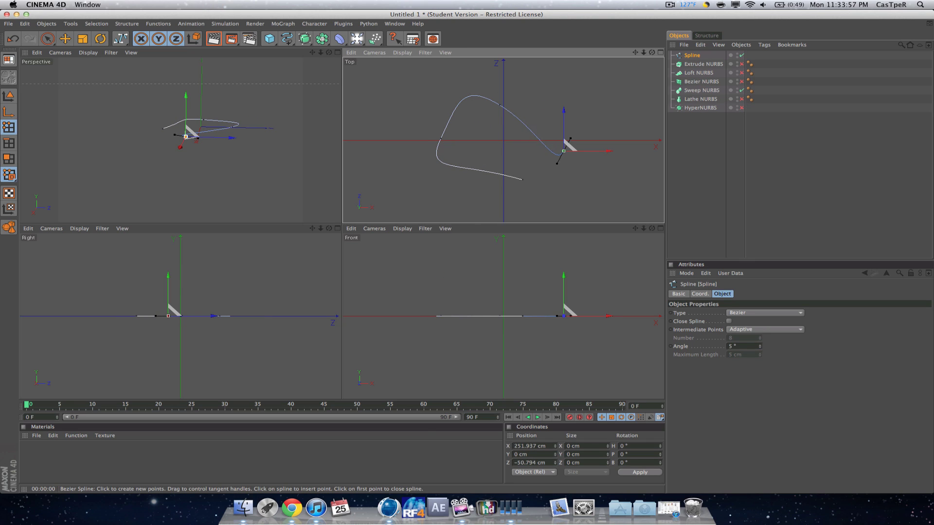
drag(544, 87, 577, 91)
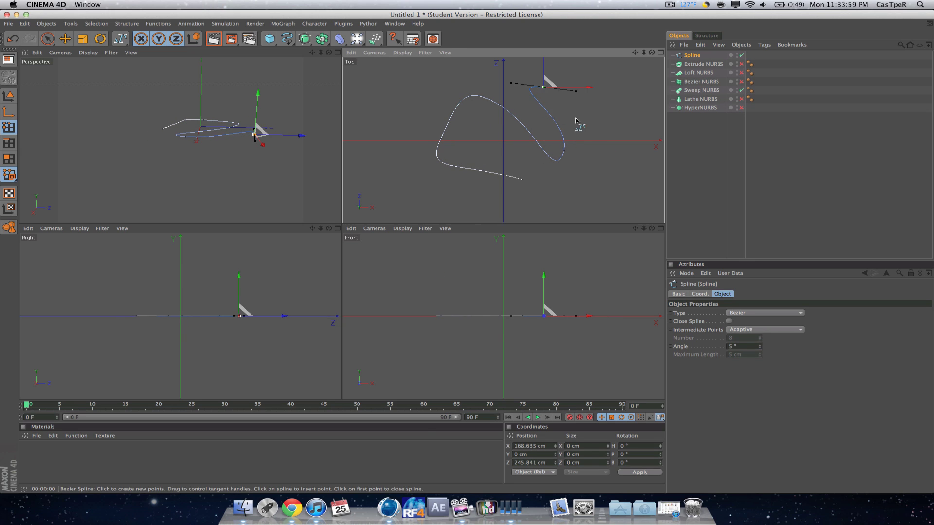
drag(611, 169, 560, 173)
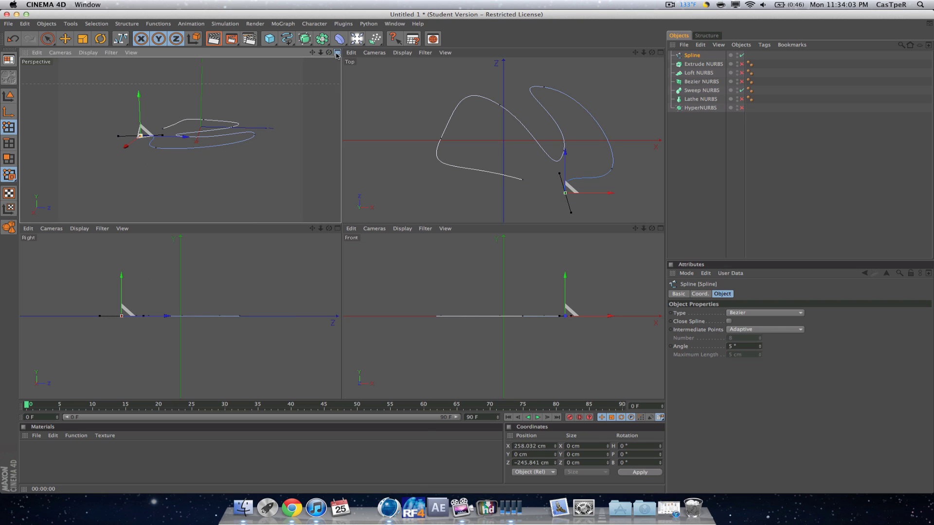
Stand the whole spline upright by rotating its bank to 90° in object mode, and deselect it.
middle_click(336, 78)
key(r)
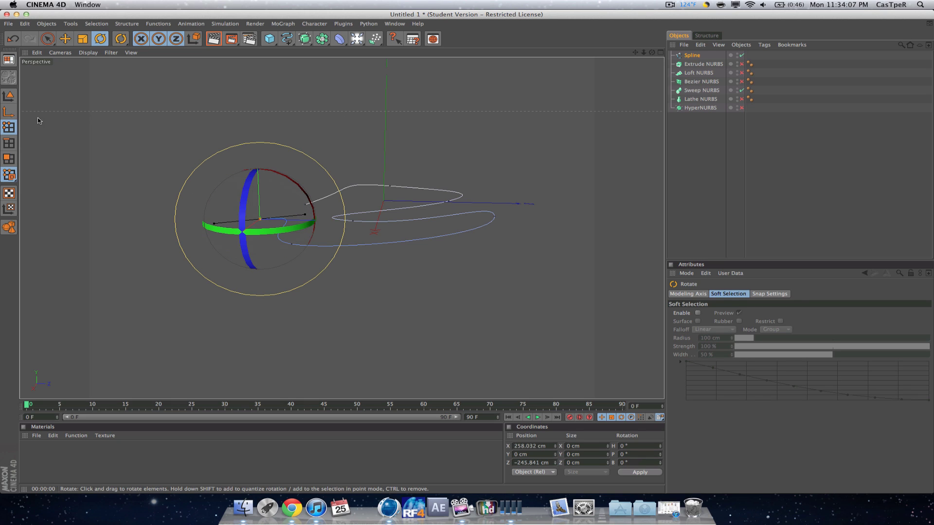
click(9, 96)
drag(383, 190, 380, 227)
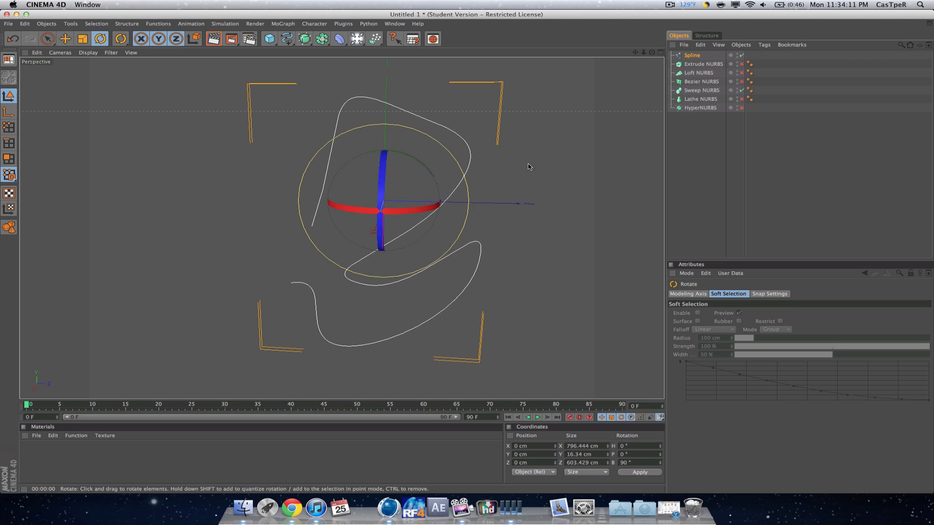
click(287, 59)
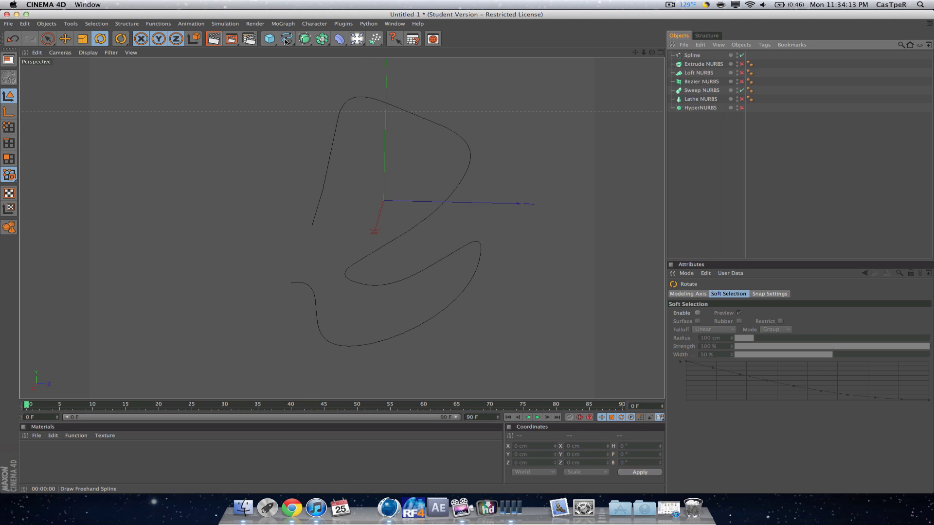
Add a Circle spline and a Cogwheel spline, and disable the cogwheel.
click(287, 38)
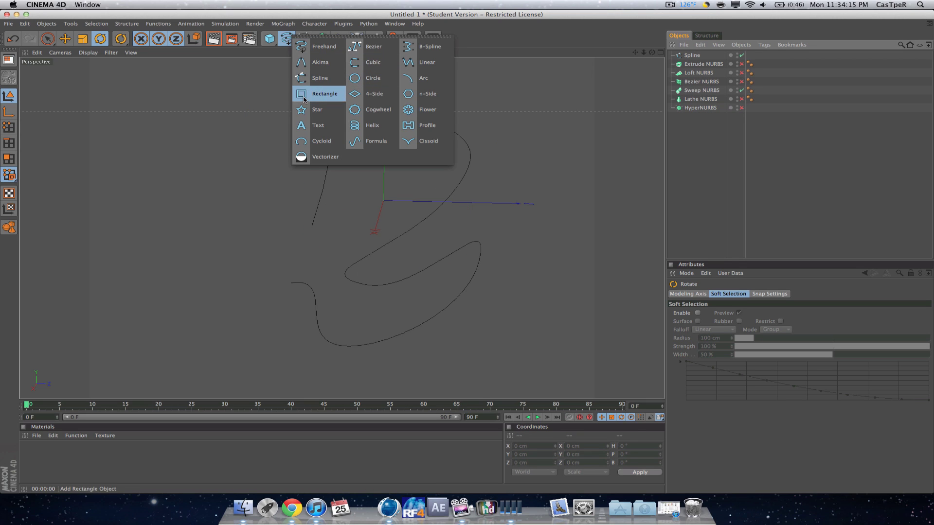
click(379, 79)
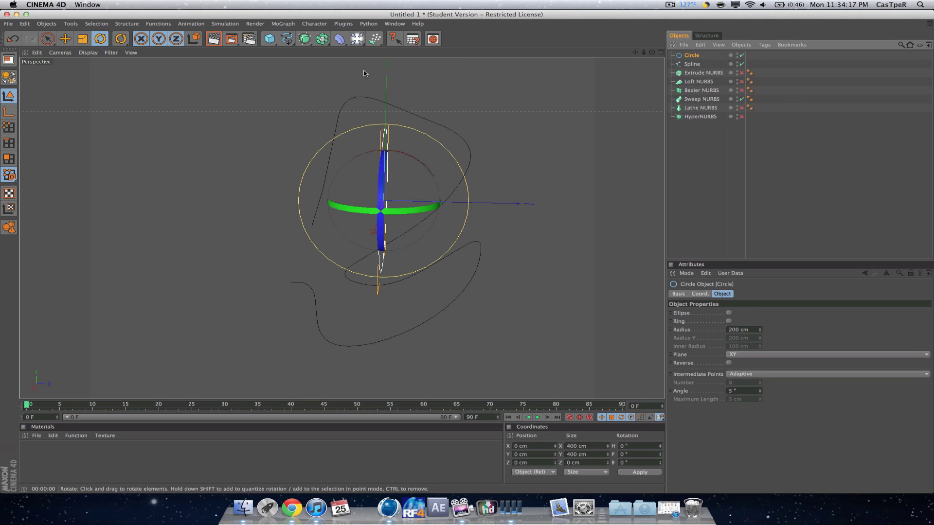
click(287, 38)
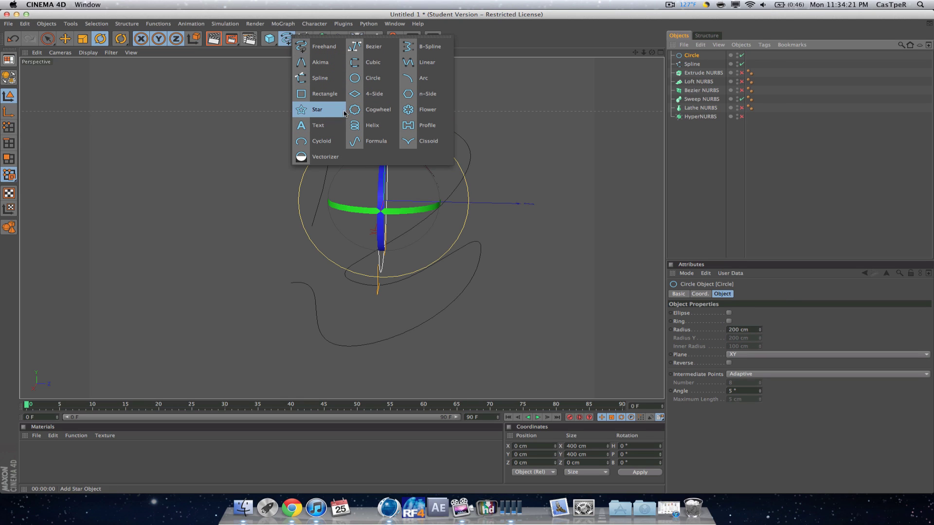
click(372, 110)
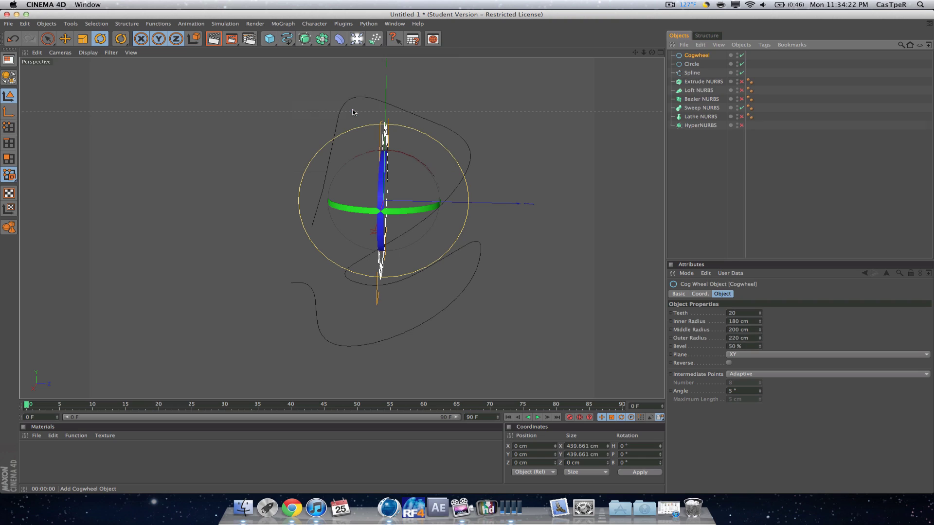
click(742, 56)
Set the circle's radius to 118 cm and rotate its heading to 90°.
click(693, 64)
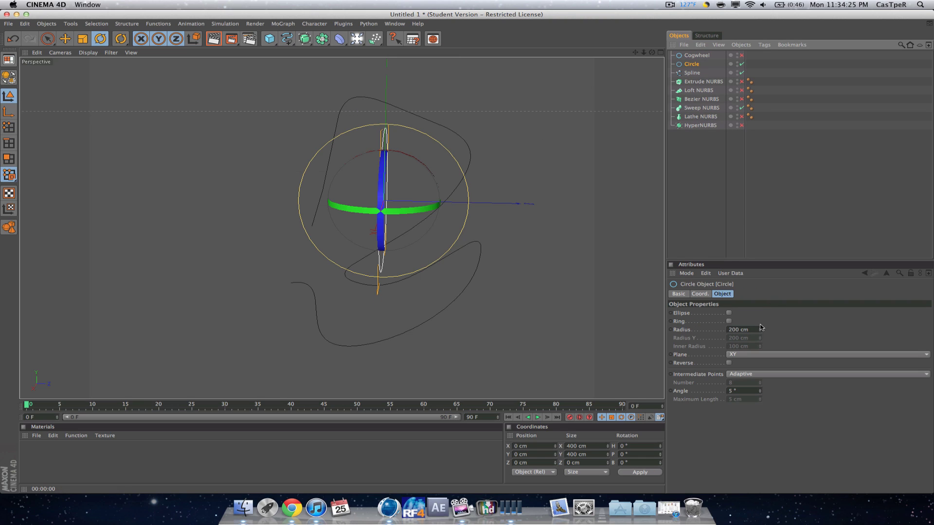
drag(760, 329, 760, 363)
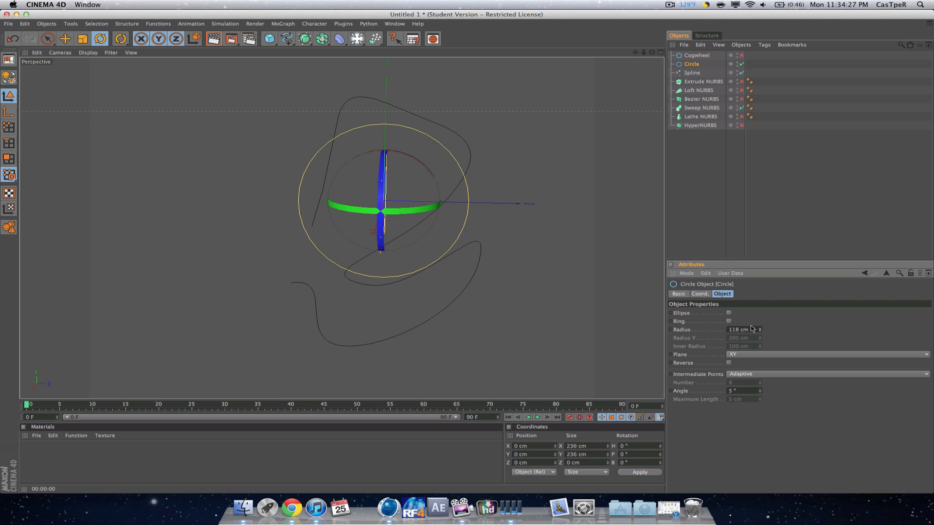
drag(435, 207, 475, 200)
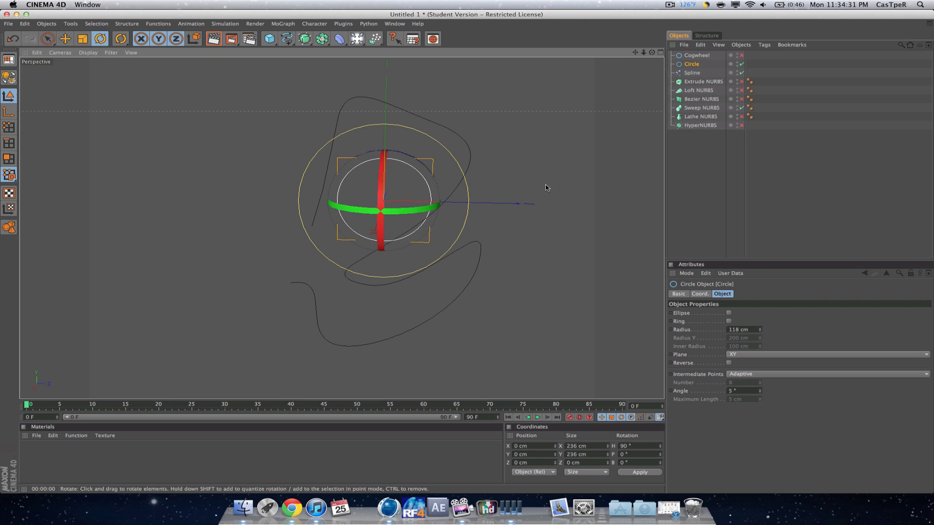
click(724, 141)
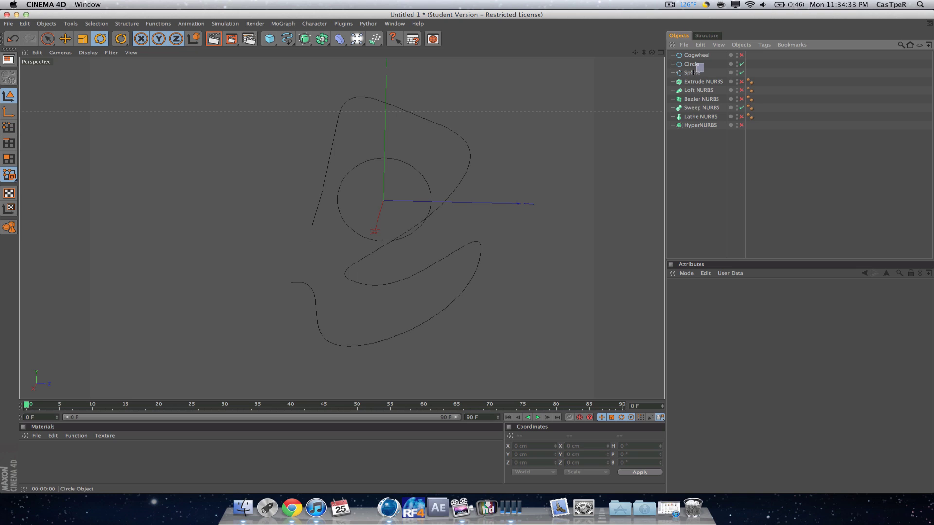
Nest the circle above the spline inside the Sweep NURBS, and reduce the circle's radius to 25 cm.
drag(691, 74, 696, 110)
click(692, 154)
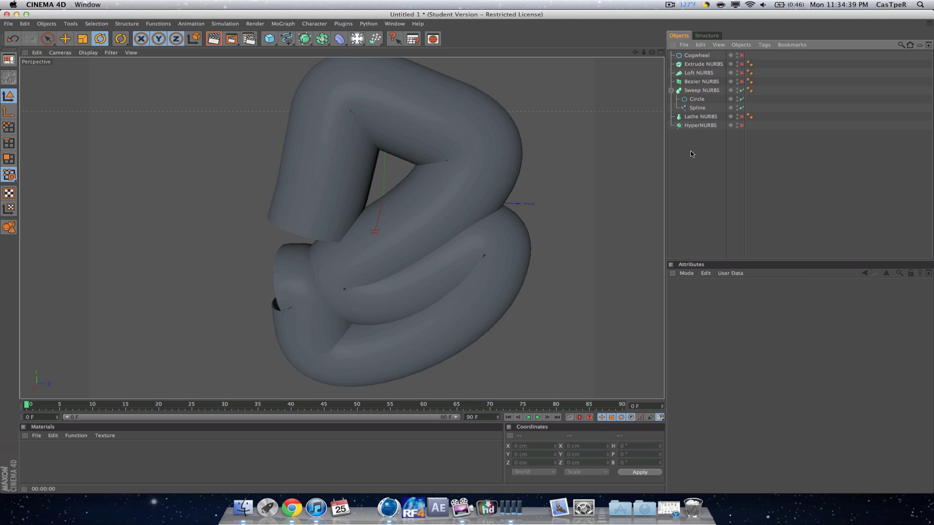
click(697, 99)
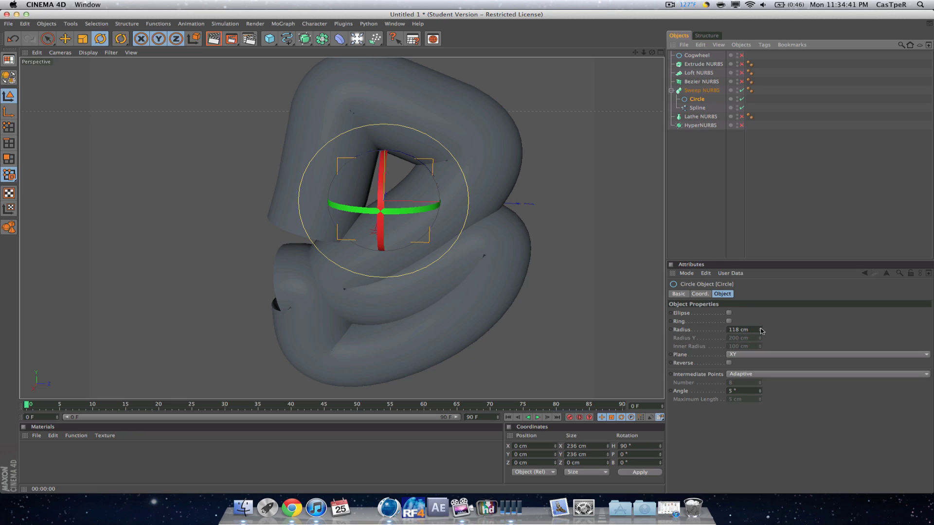
drag(761, 329, 761, 375)
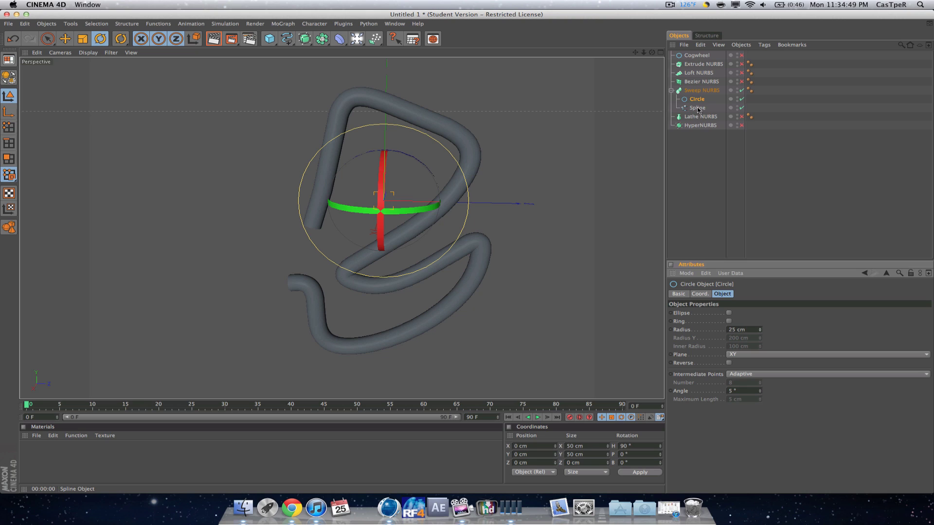
click(514, 110)
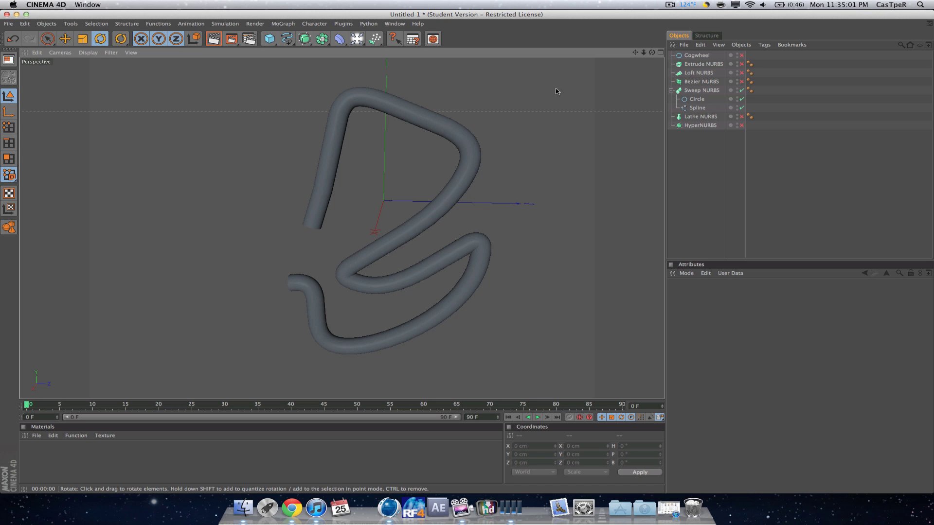
drag(652, 52, 543, 71)
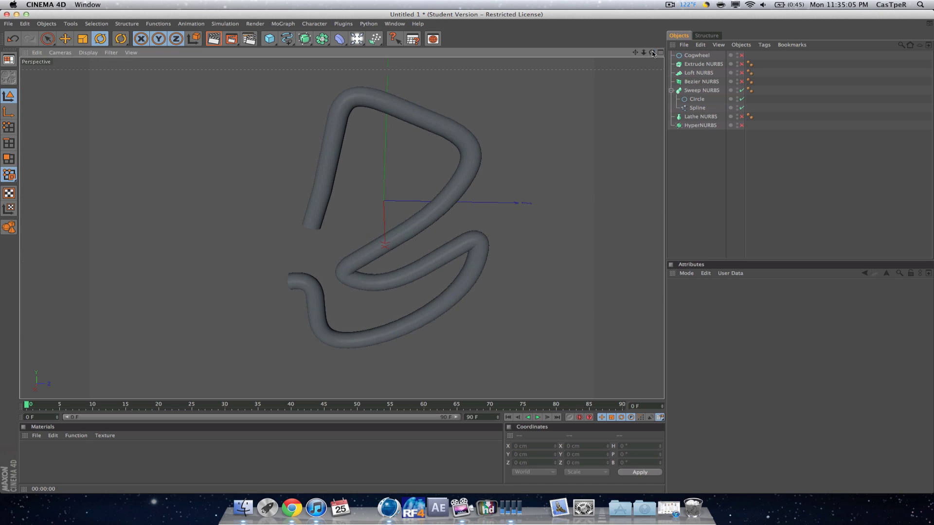
Replace the circle in the Sweep NURBS with the cogwheel above the spline, and enable the cogwheel.
click(697, 100)
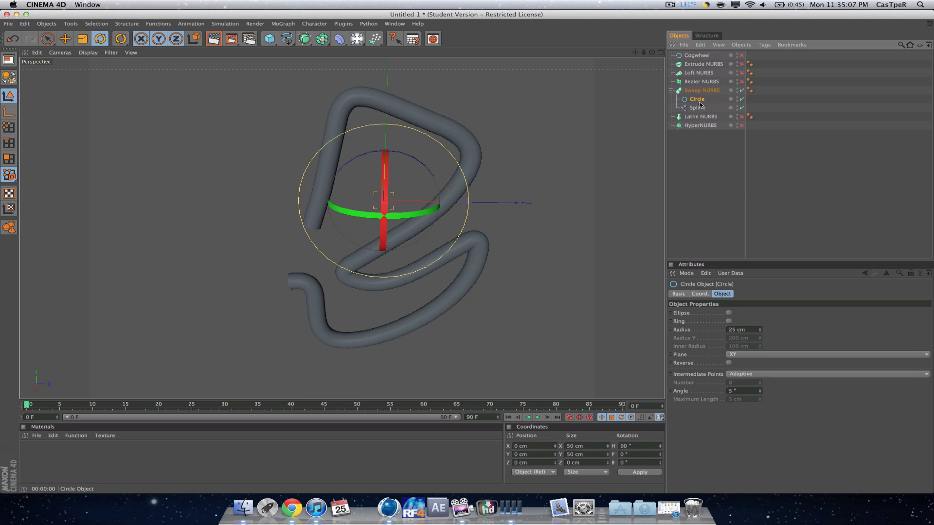
key(Delete)
drag(703, 55, 701, 93)
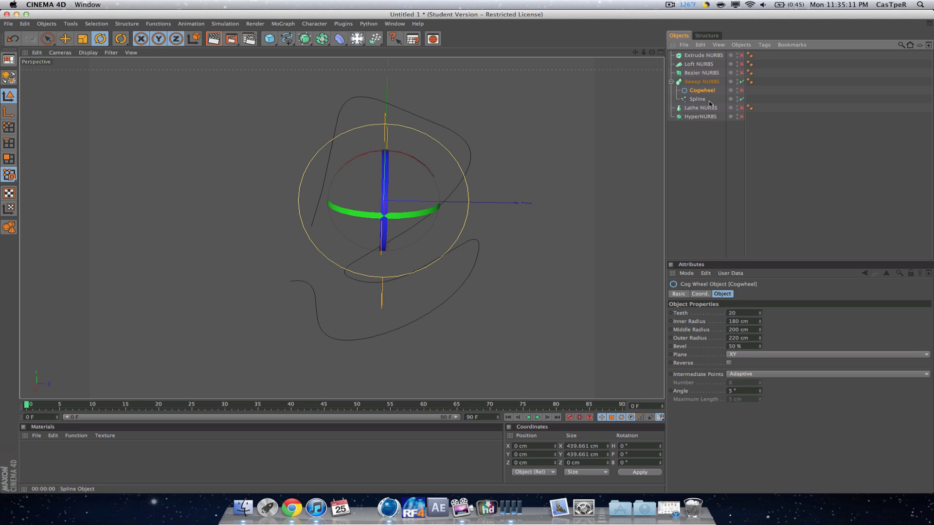
shift+click(698, 96)
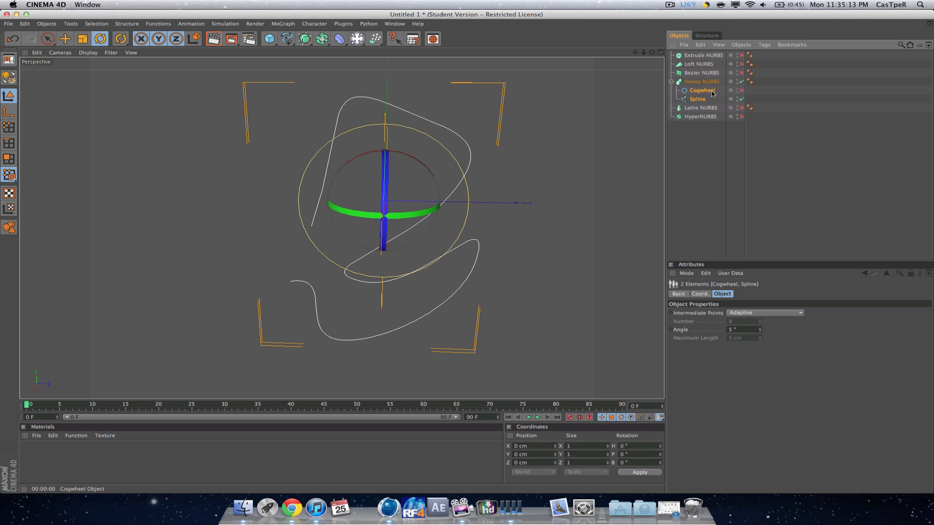
click(712, 92)
click(741, 91)
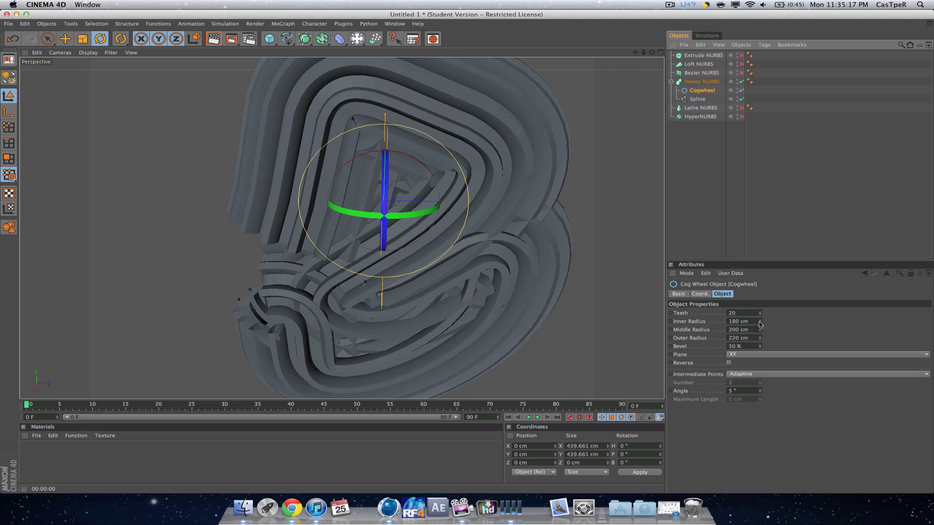
Set the cogwheel's inner radius to 13 cm and middle radius to 19 cm, and shrink its outer radius to make a thin toothed profile.
drag(760, 322, 760, 370)
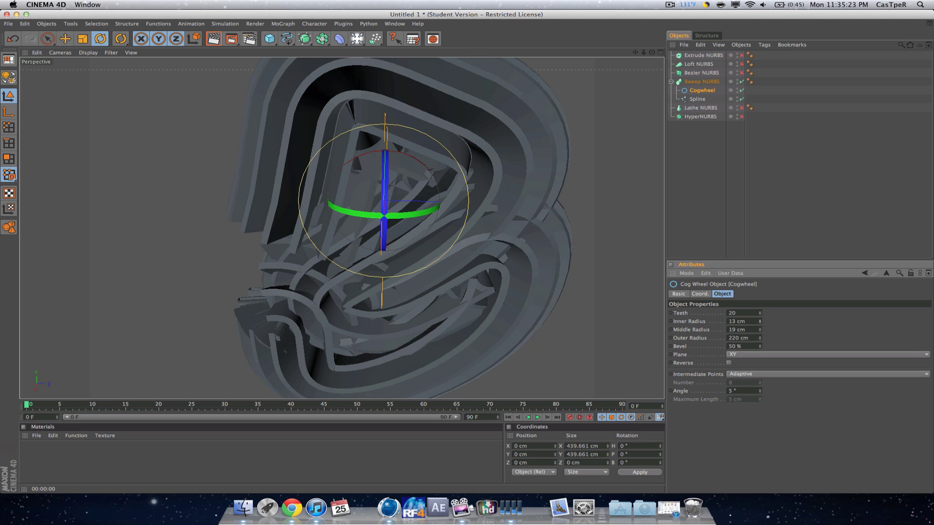
drag(760, 337, 760, 378)
click(527, 203)
Render a close view of the cogwheel sweep's toothed ends and grooves to examine its shape.
scroll(388, 149, up, 5)
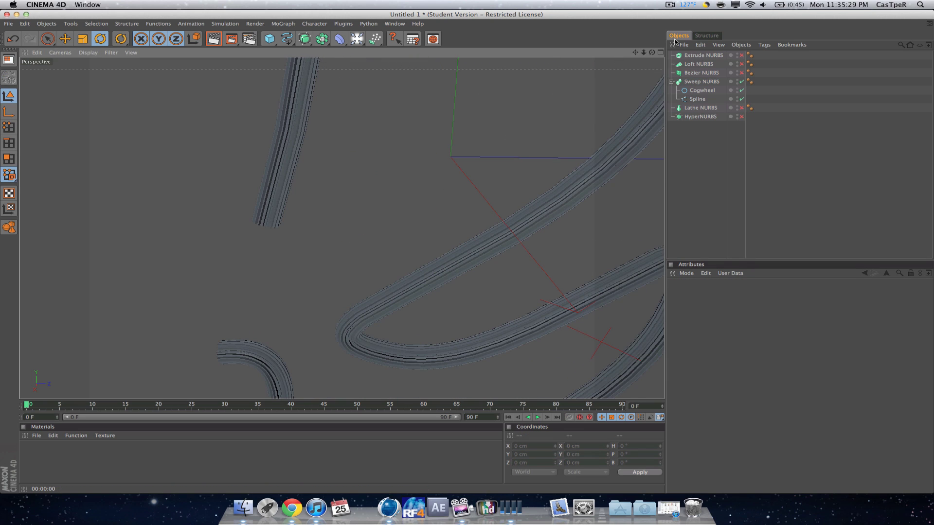
drag(652, 52, 697, 36)
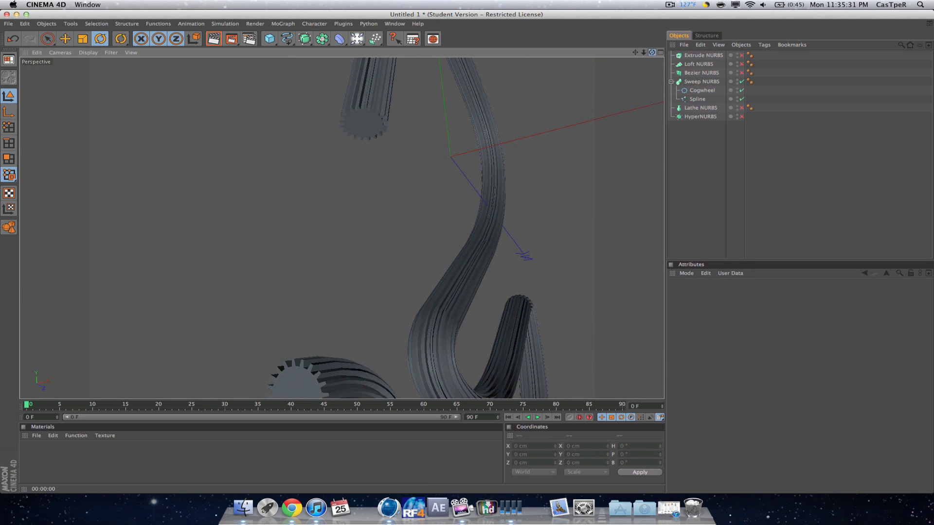
click(214, 38)
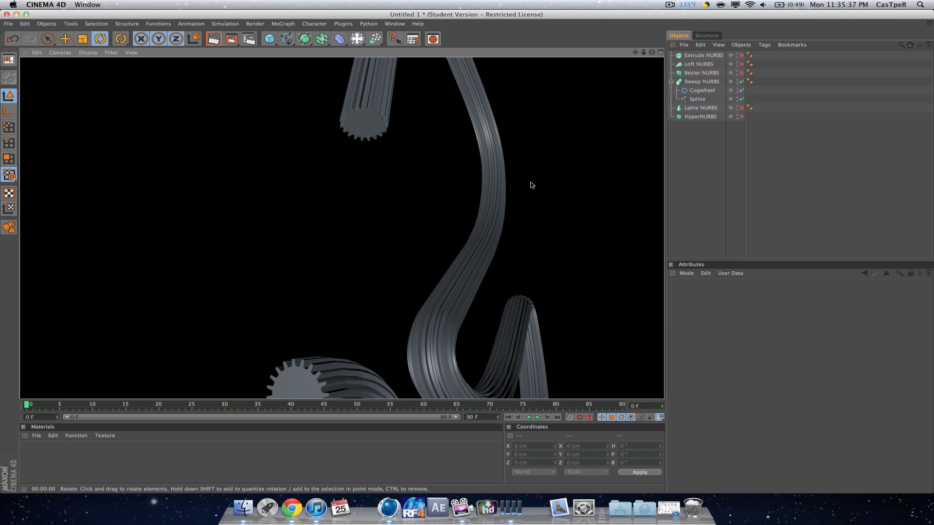
drag(651, 53, 579, 68)
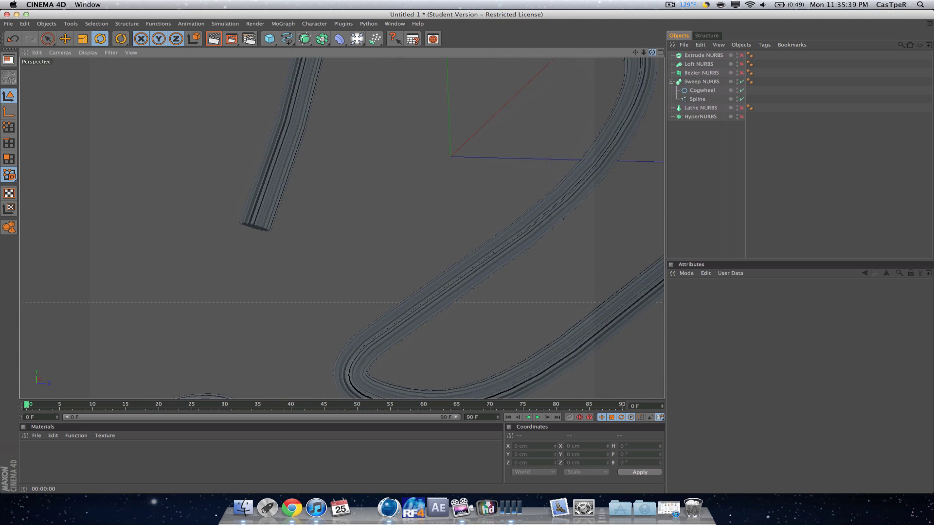
scroll(564, 150, down, 4)
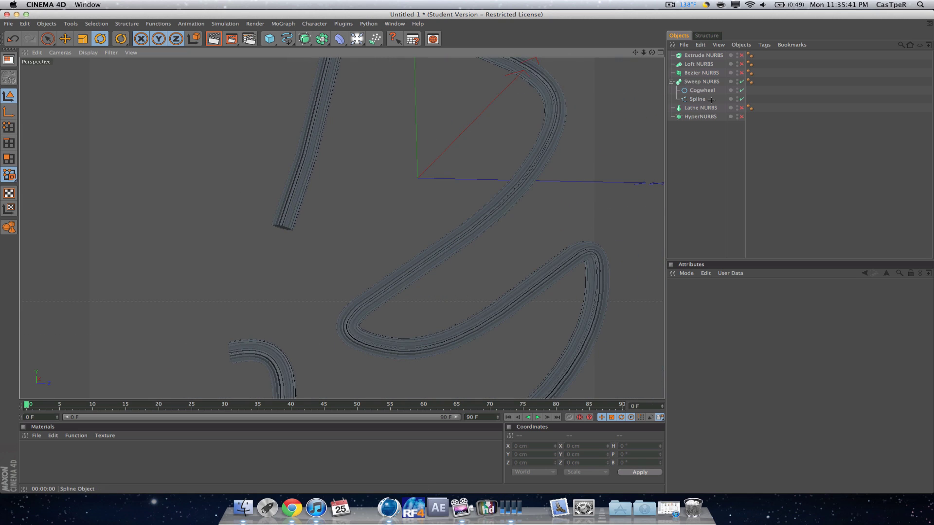
Delete the cogwheel and spline from the Sweep NURBS, and enable the Lathe NURBS in place of the Sweep NURBS.
drag(712, 100, 691, 88)
click(672, 82)
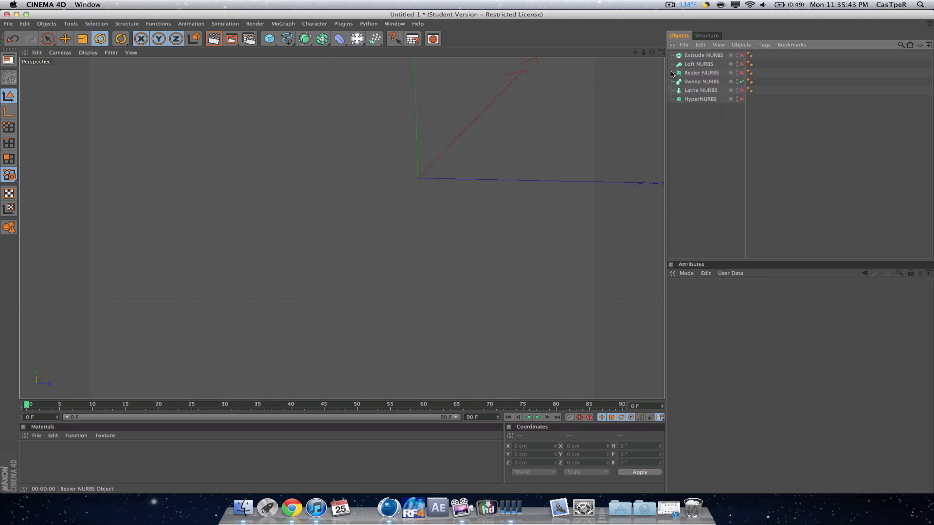
click(691, 91)
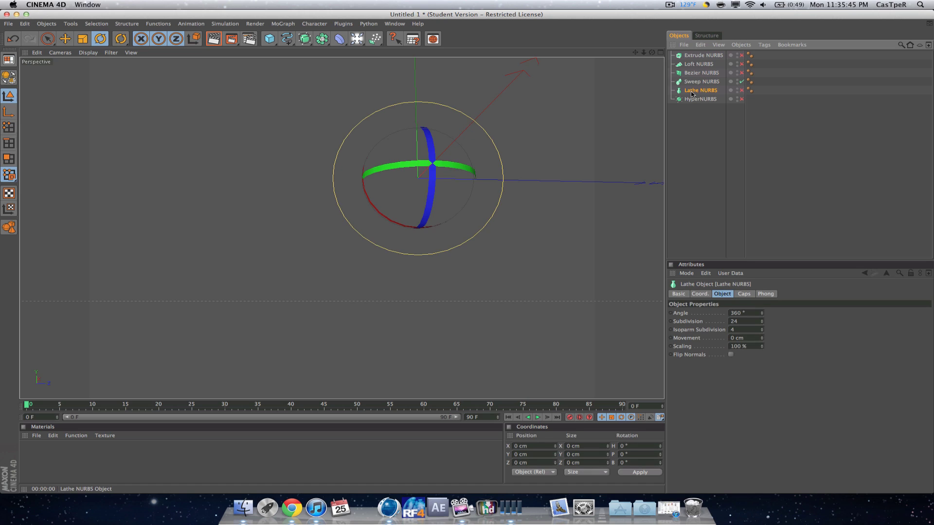
click(742, 89)
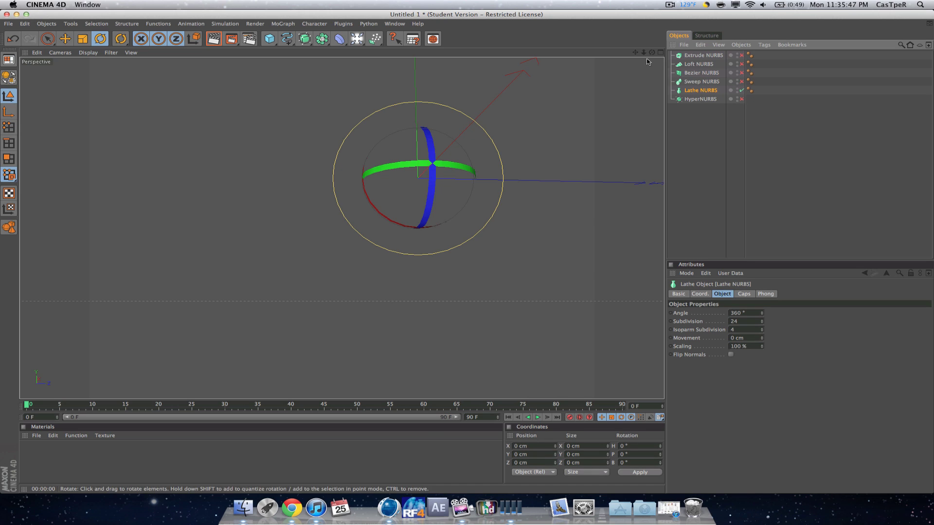
Show all four viewports, deselect everything and turn on the grid display.
drag(652, 53, 646, 64)
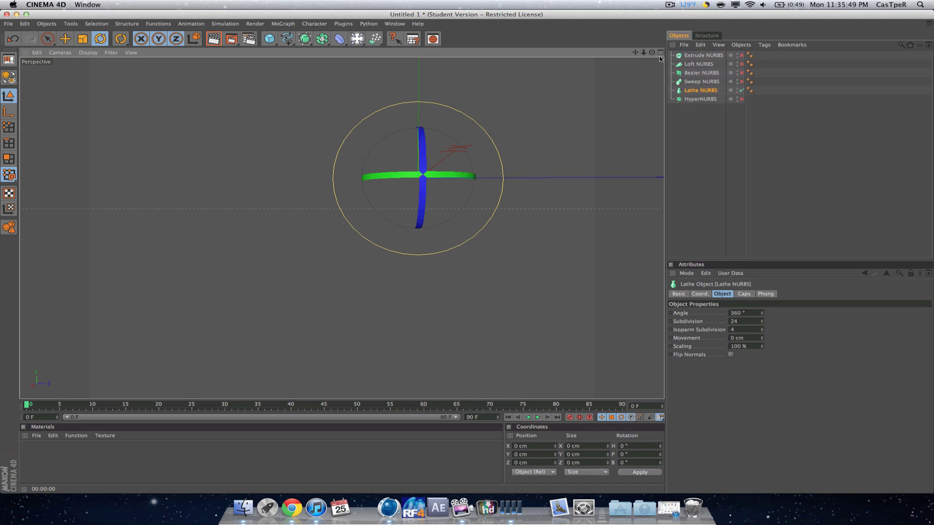
click(661, 54)
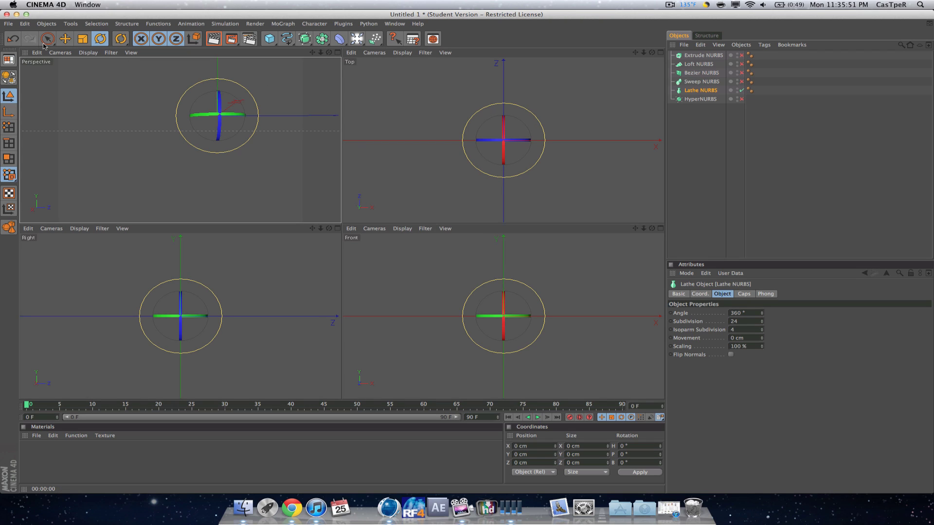
click(66, 38)
click(47, 38)
click(551, 117)
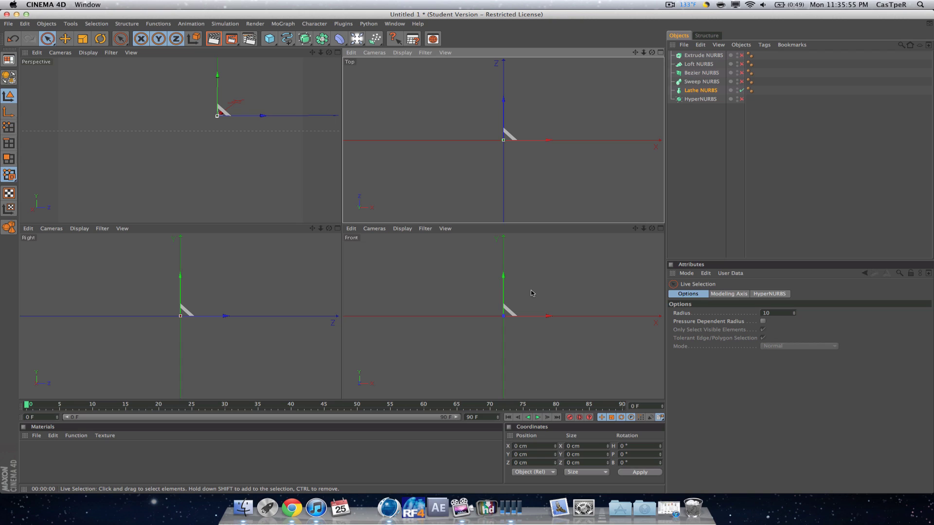
click(539, 178)
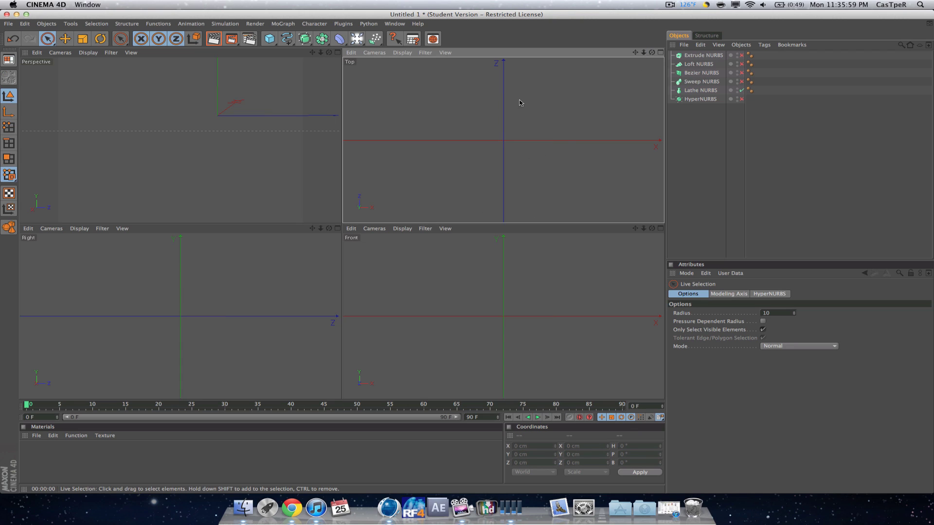
click(423, 53)
click(431, 179)
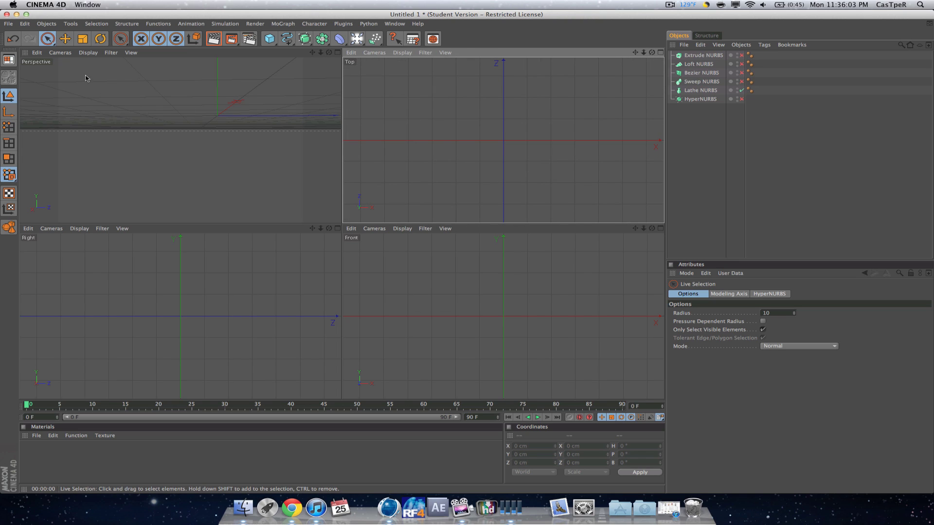
Draw an open Bezier half-profile in the Top view, starting and ending on the Z axis with a curved upper part.
click(286, 39)
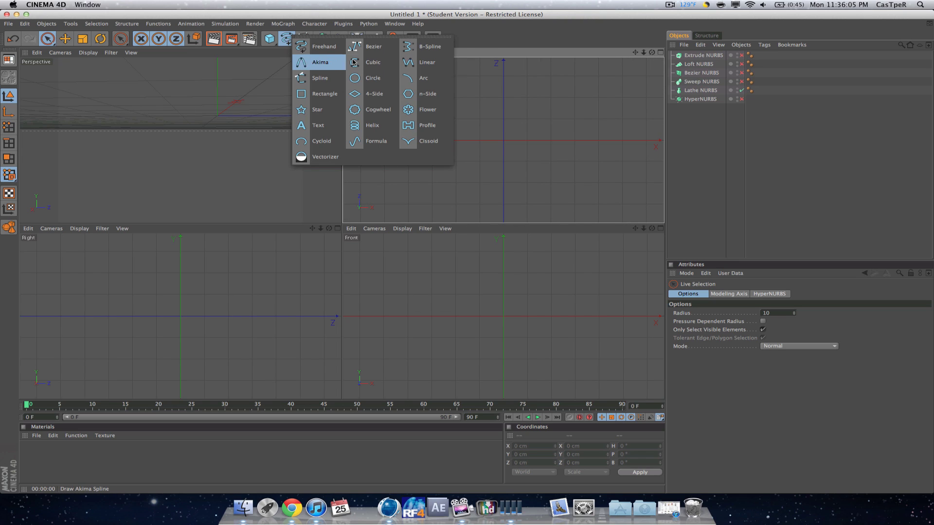
click(383, 48)
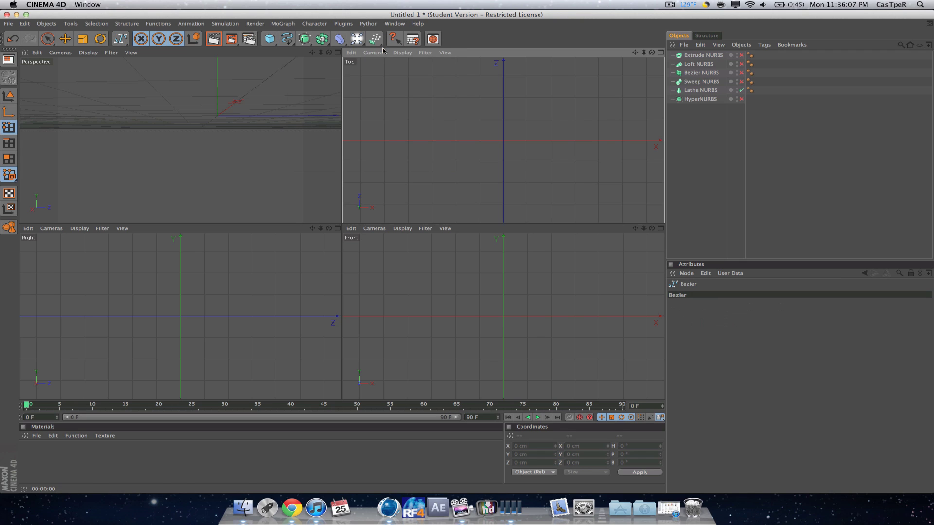
click(504, 166)
click(560, 165)
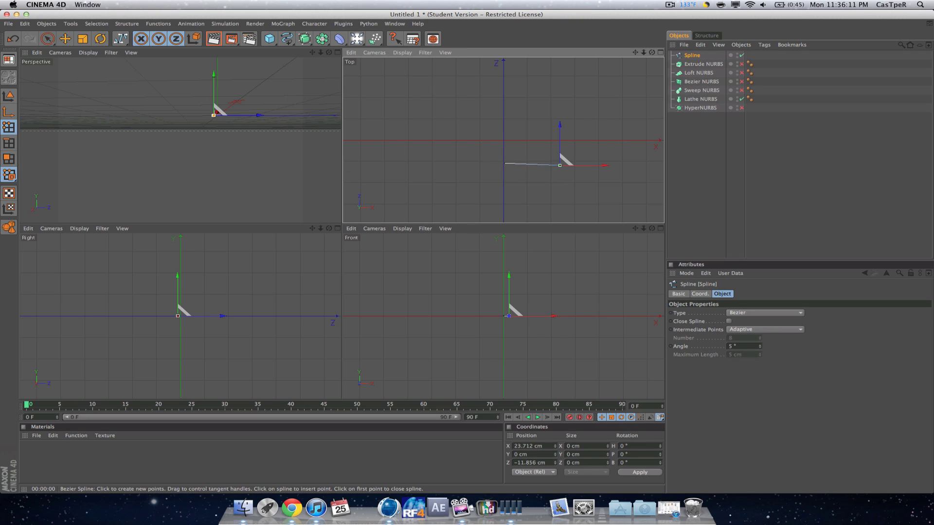
click(561, 104)
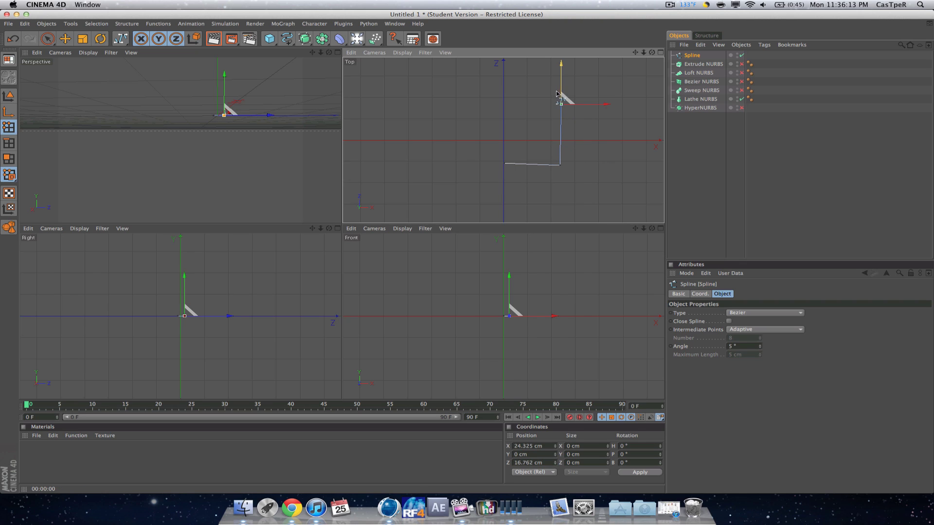
click(544, 80)
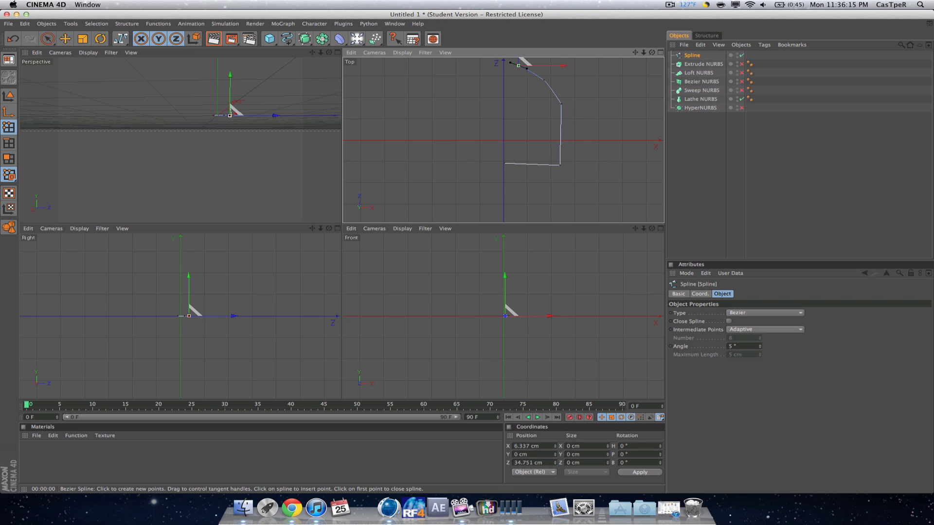
drag(518, 65, 503, 62)
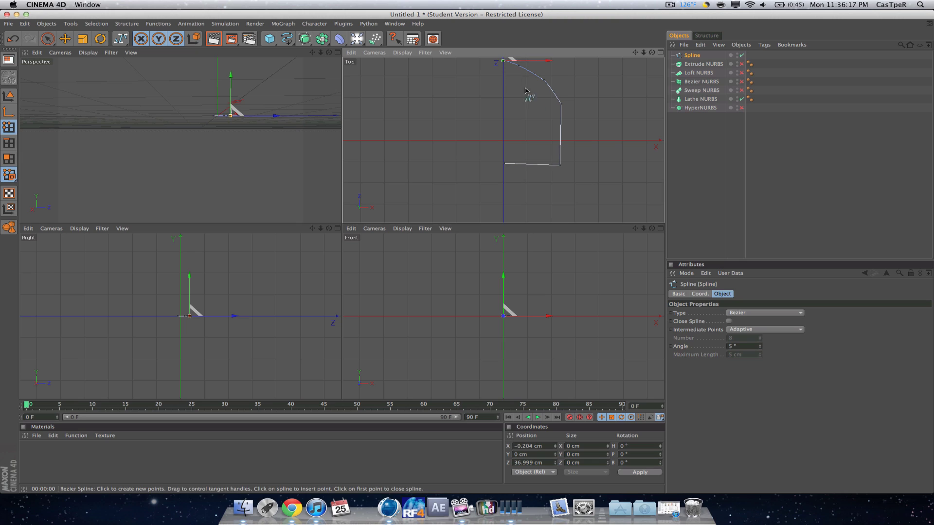
Move the lower outer corner point of the Top-view spline to level its base line.
key(e)
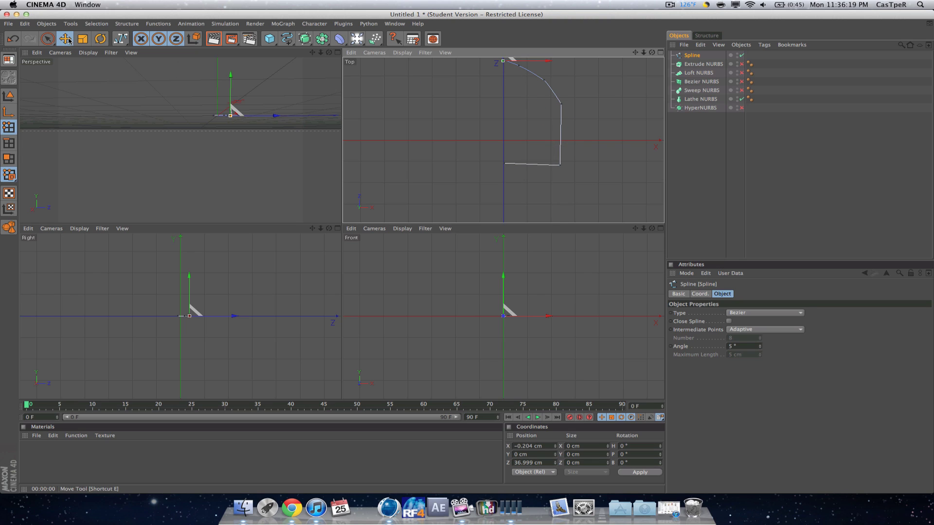
click(560, 164)
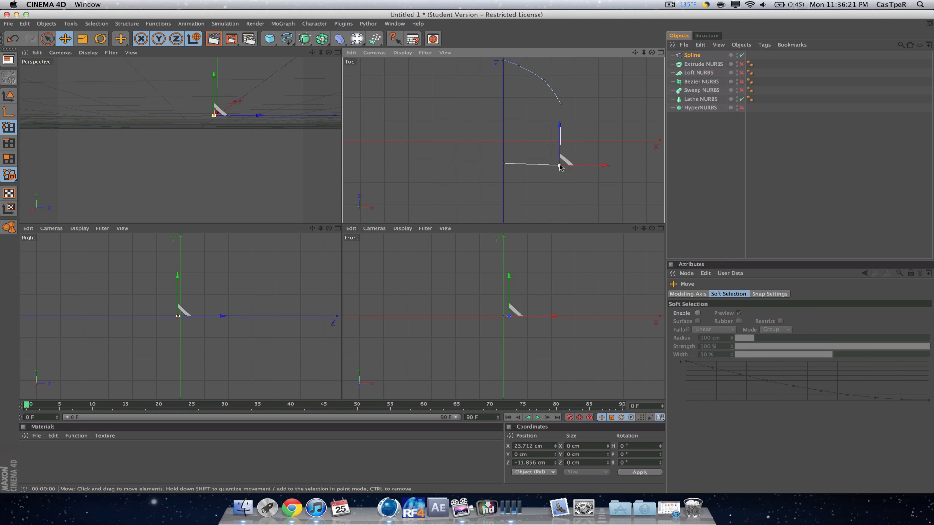
drag(560, 158, 559, 162)
click(534, 104)
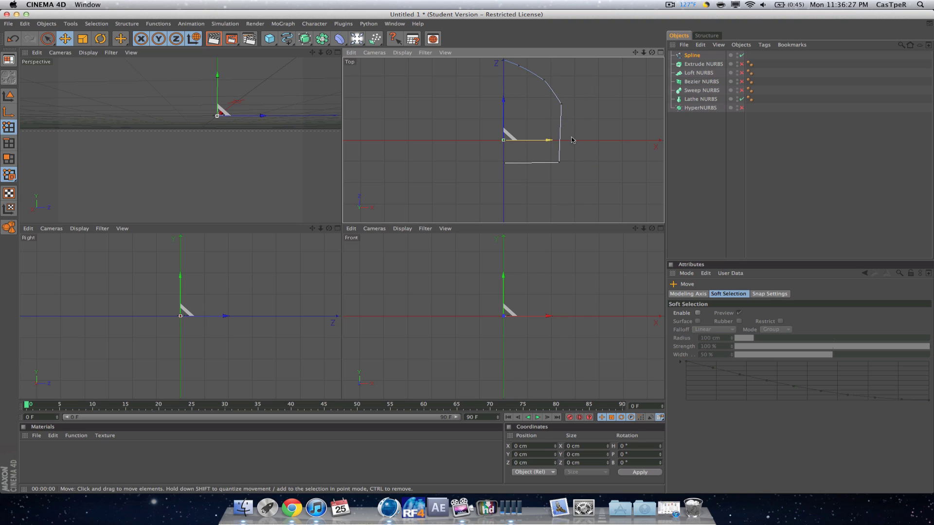
Try lathing the Top-view spline in the Lathe NURBS, and take it back out and delete it.
drag(694, 59, 704, 100)
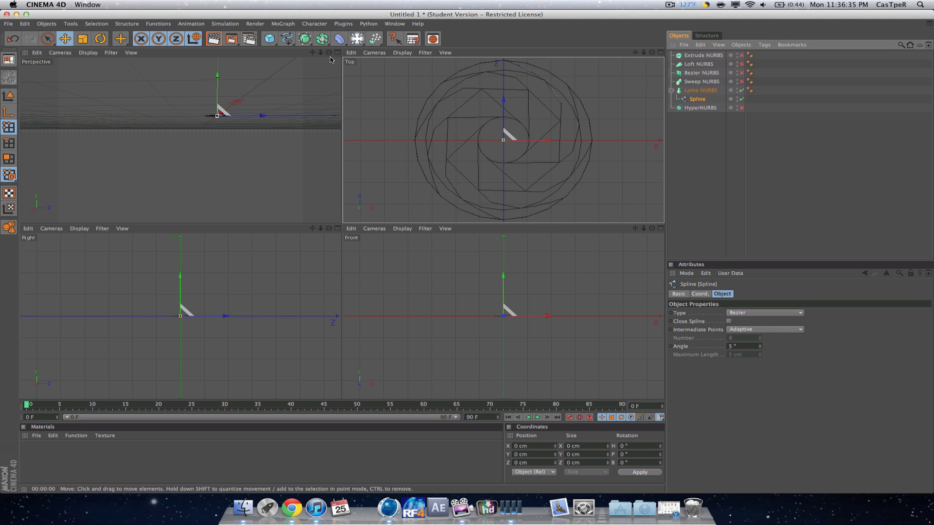
drag(329, 52, 365, 57)
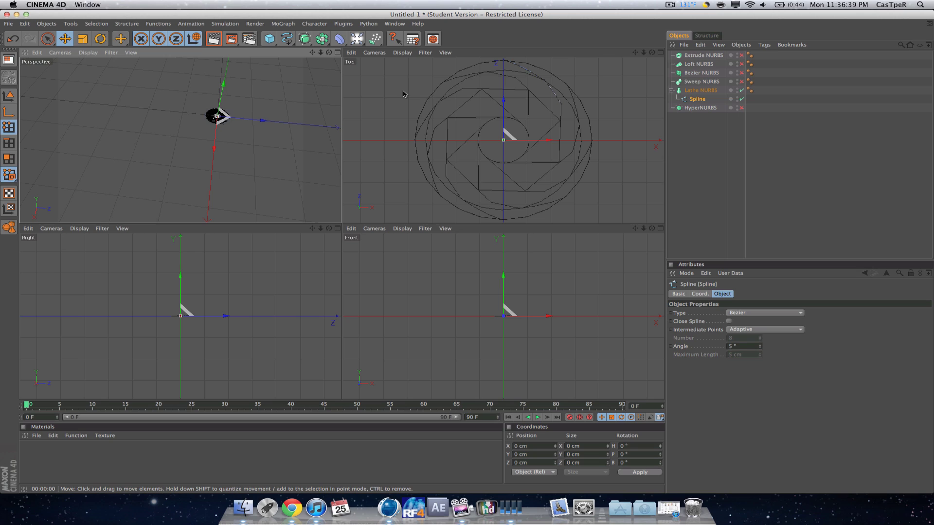
drag(698, 100, 698, 115)
click(697, 91)
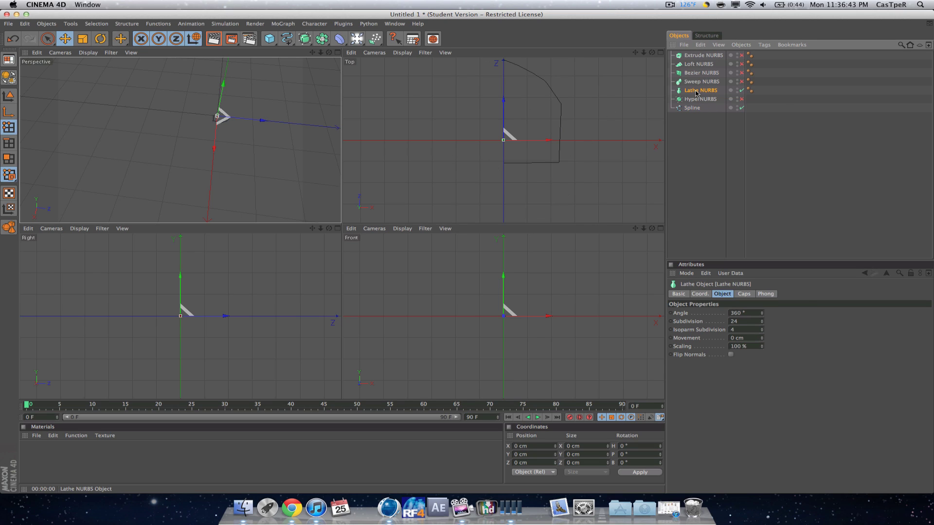
key(Delete)
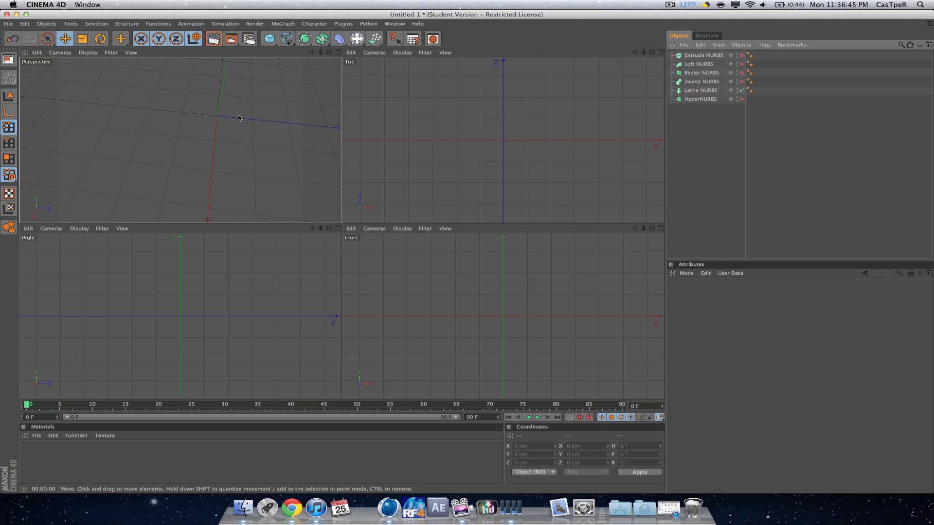
Draw an open Bezier half-profile in the Front view against the Y axis, about 240 cm wide, from Y about -258 cm to 349 cm.
drag(287, 39, 316, 63)
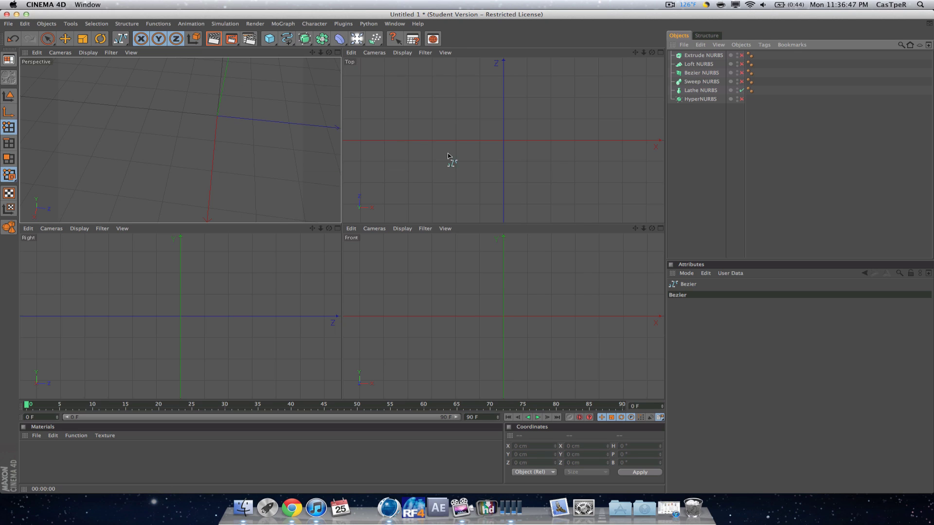
click(504, 372)
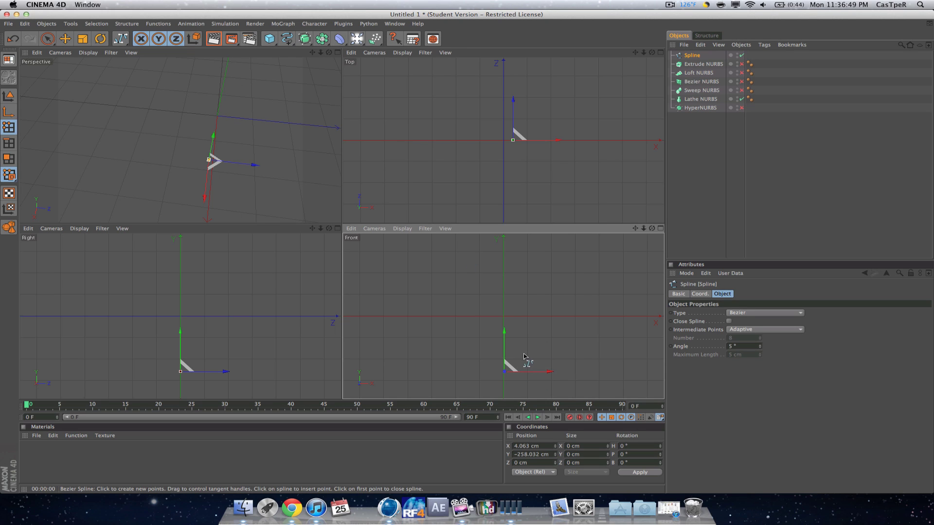
click(560, 371)
click(561, 312)
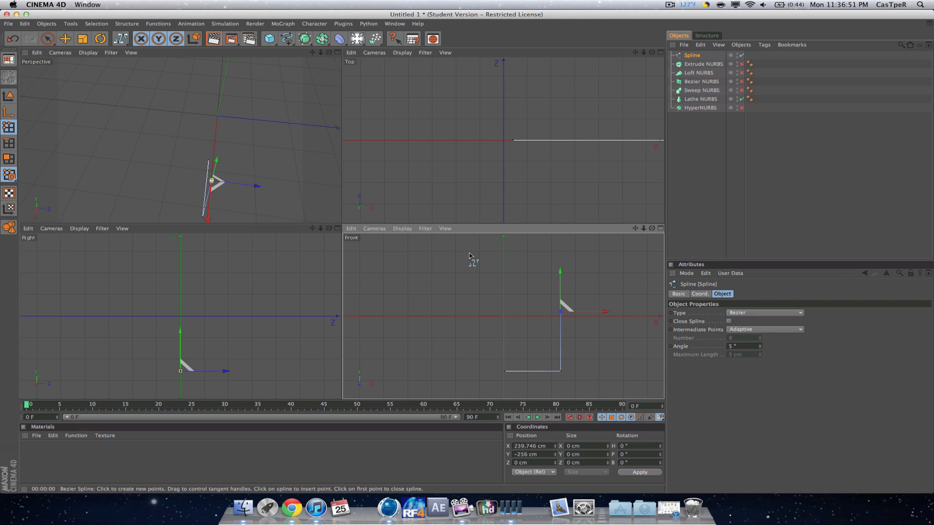
click(546, 262)
click(525, 248)
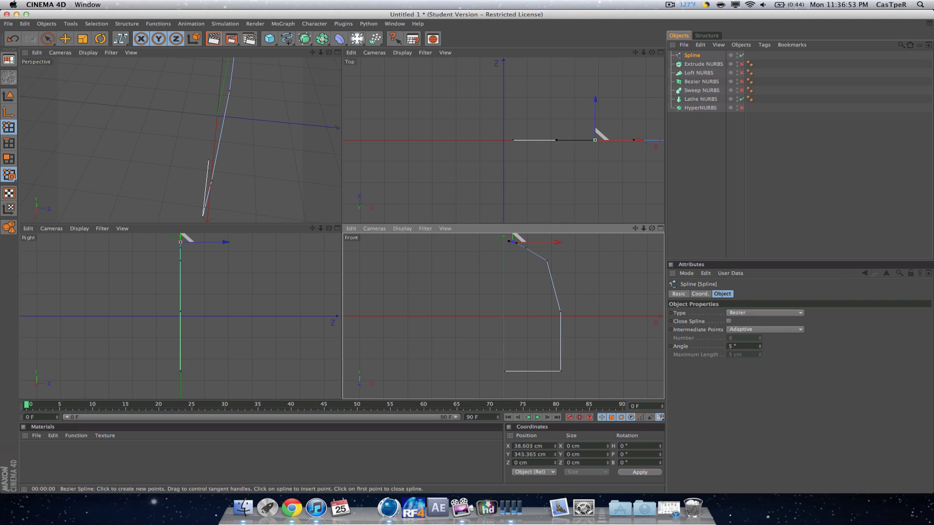
click(504, 241)
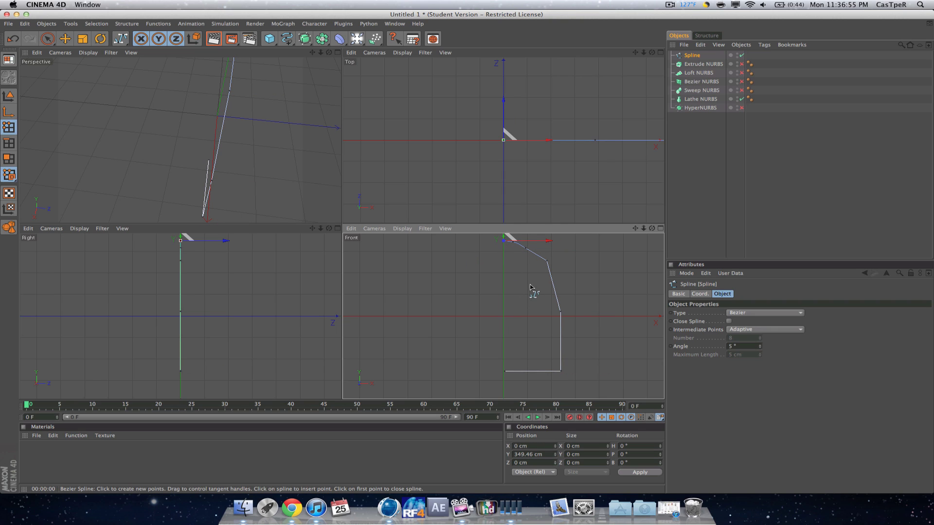
Move the upper shoulder point of the Front-view spline slightly inward and down to smooth the profile.
key(e)
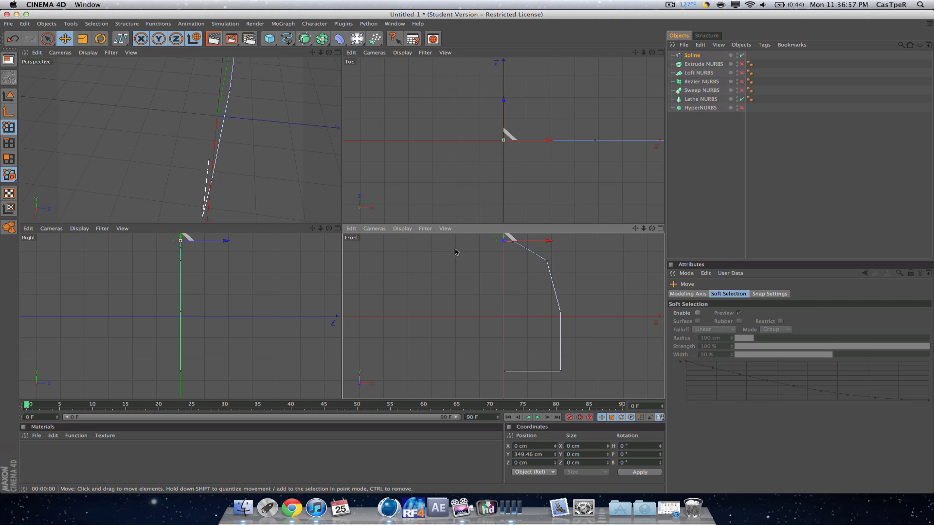
click(548, 262)
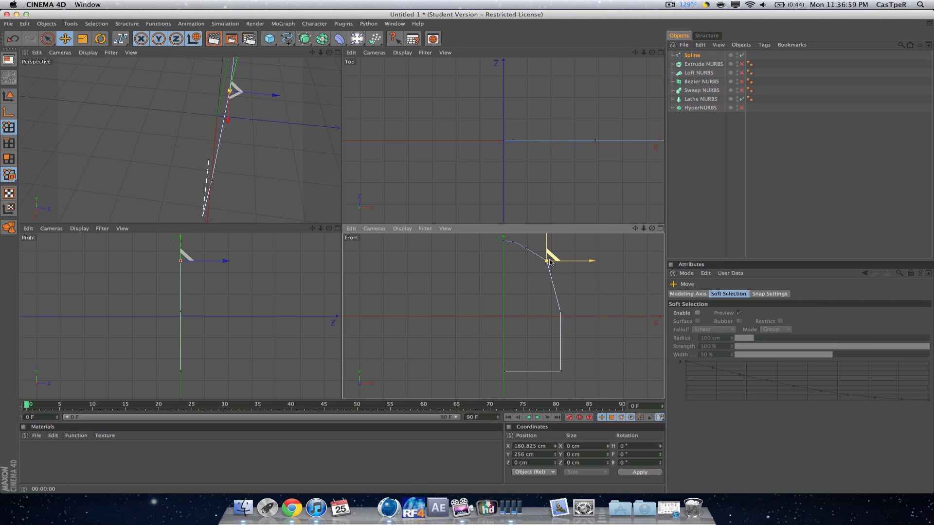
drag(550, 260, 545, 263)
click(575, 252)
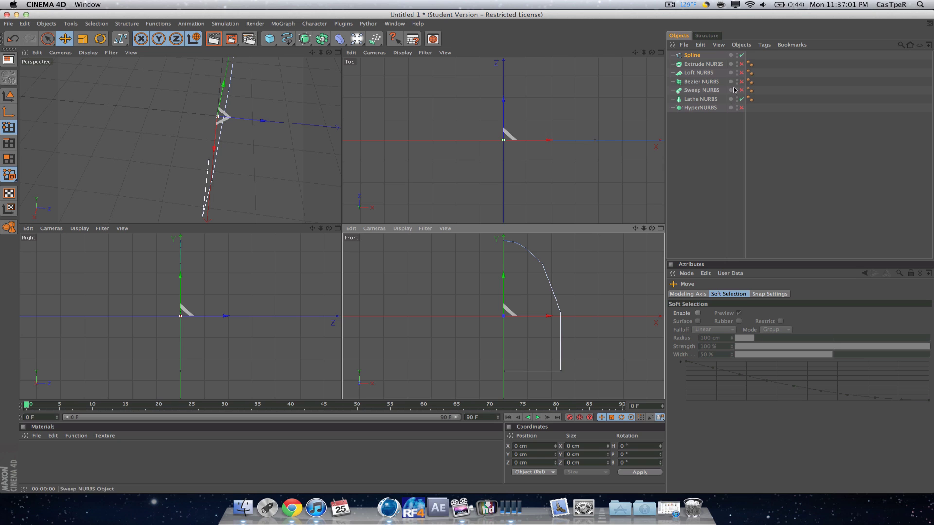
Nest the spline inside the Lathe NURBS and inspect the resulting solid from the side in the Perspective view.
drag(692, 55, 696, 100)
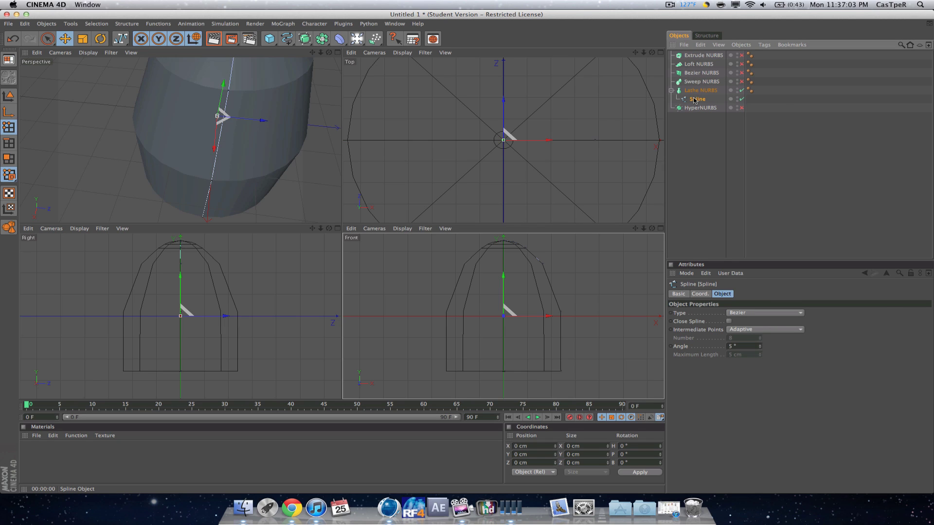
scroll(315, 139, down, 6)
drag(329, 52, 414, 55)
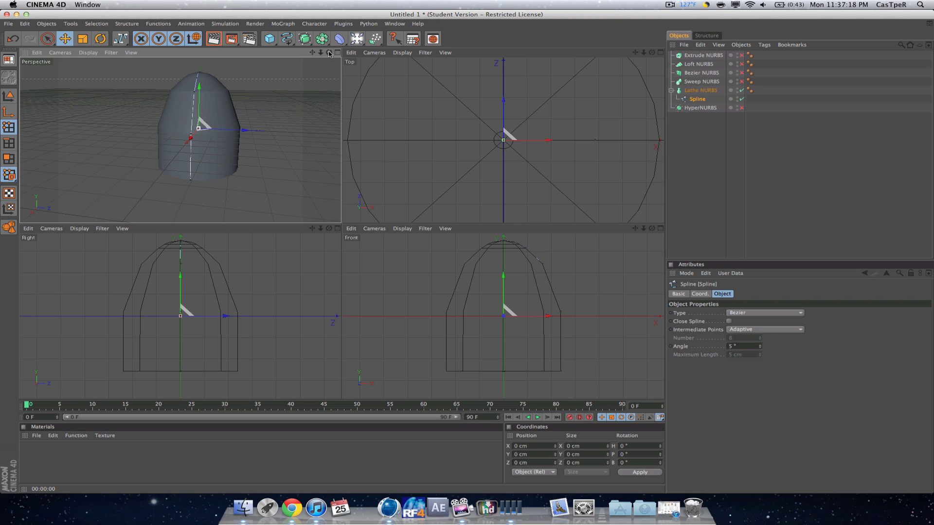
drag(329, 54, 312, 55)
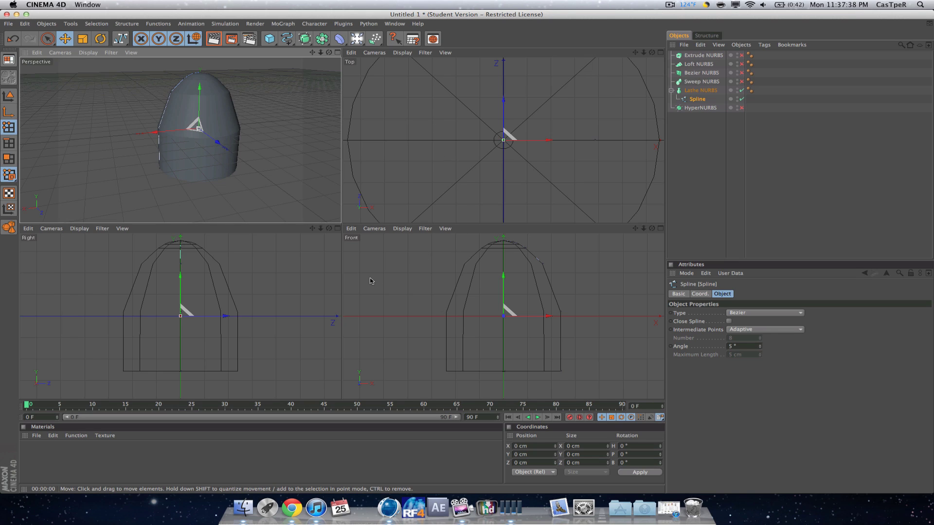
Rotate the Lathe NURBS onto its side so its rounded tip points along the Z axis, and select its spline.
key(r)
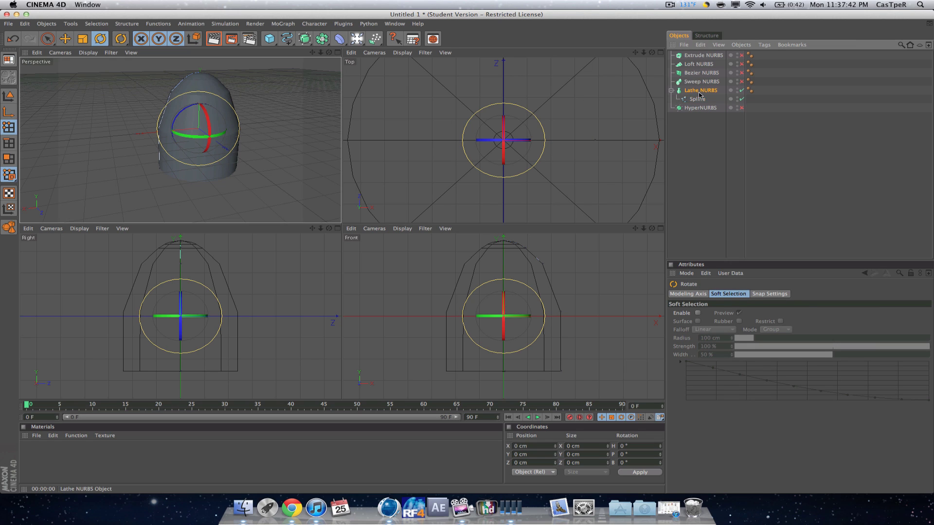
click(204, 128)
drag(203, 127, 207, 158)
key(e)
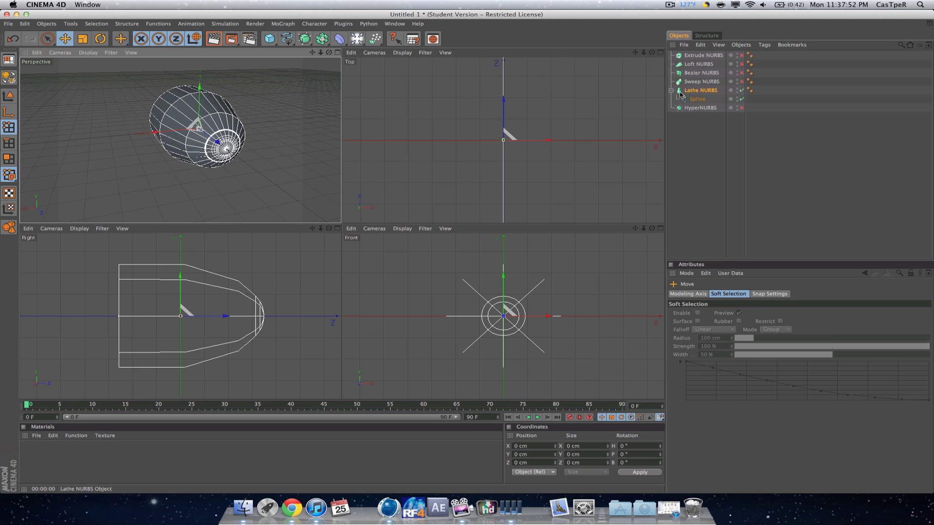
click(701, 100)
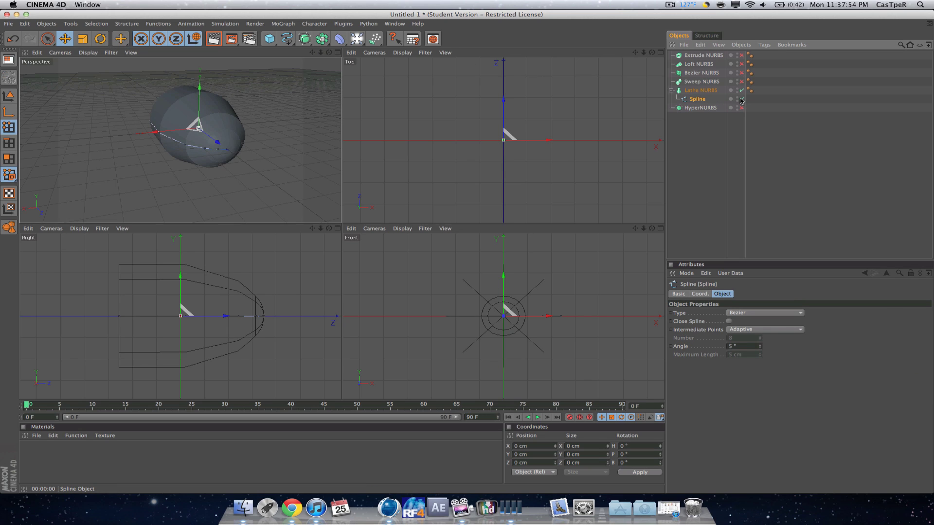
Delete the spline under the Lathe NURBS, and enable the HyperNURBS in place of the Lathe NURBS in a maximized Perspective view.
key(Delete)
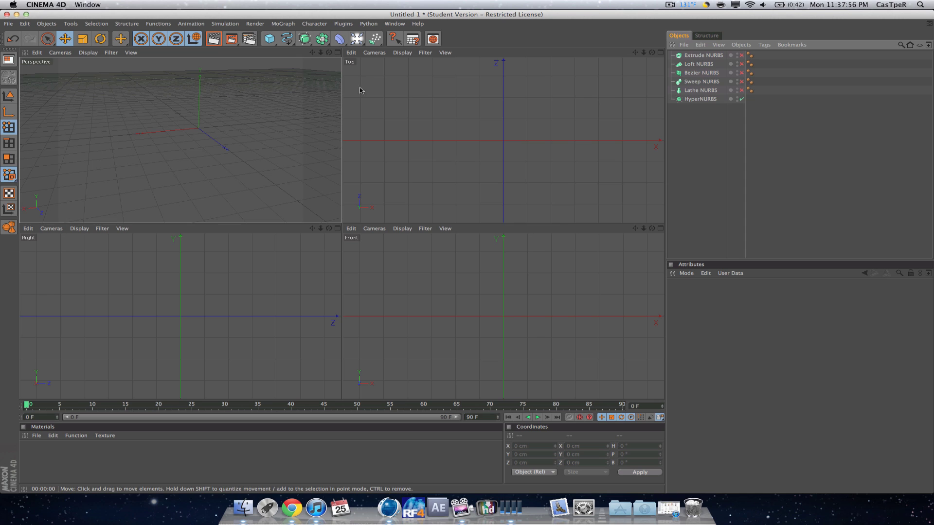
click(337, 52)
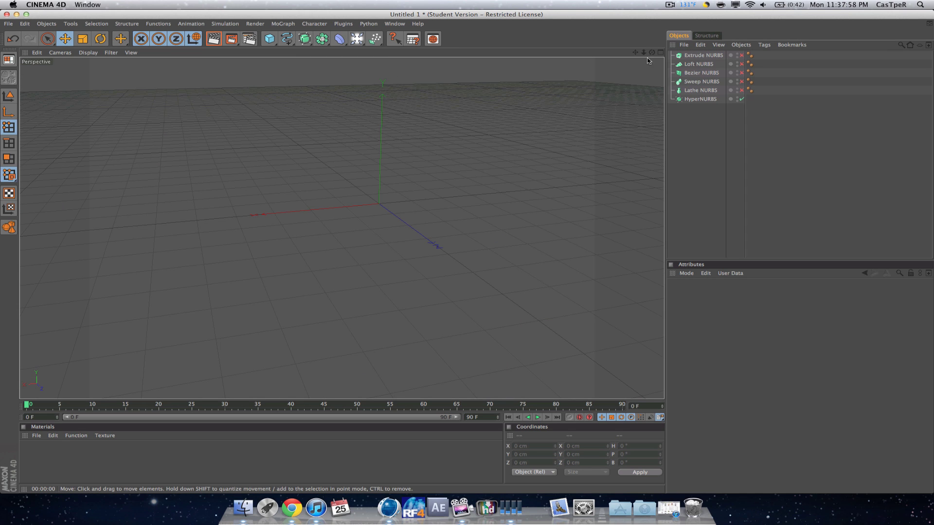
mouse_move(653, 52)
mouse_down()
mouse_move(671, 55)
mouse_move(632, 55)
mouse_move(659, 68)
mouse_up()
Add a cube primitive and nest it inside the HyperNURBS.
click(270, 39)
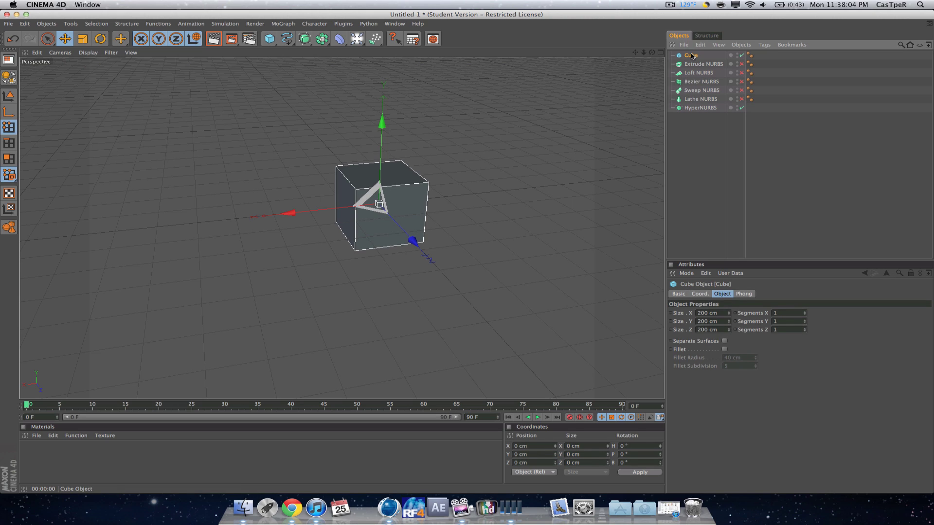
drag(691, 56, 698, 108)
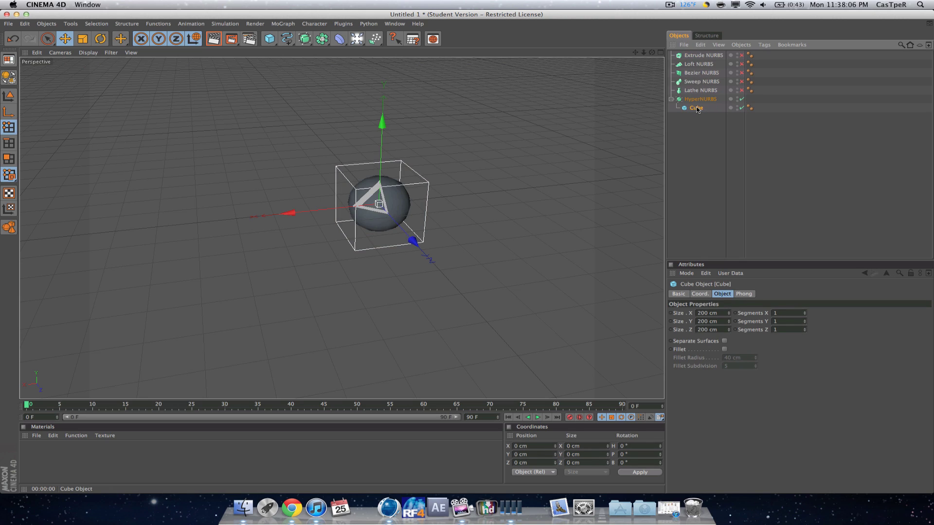
click(705, 139)
click(384, 199)
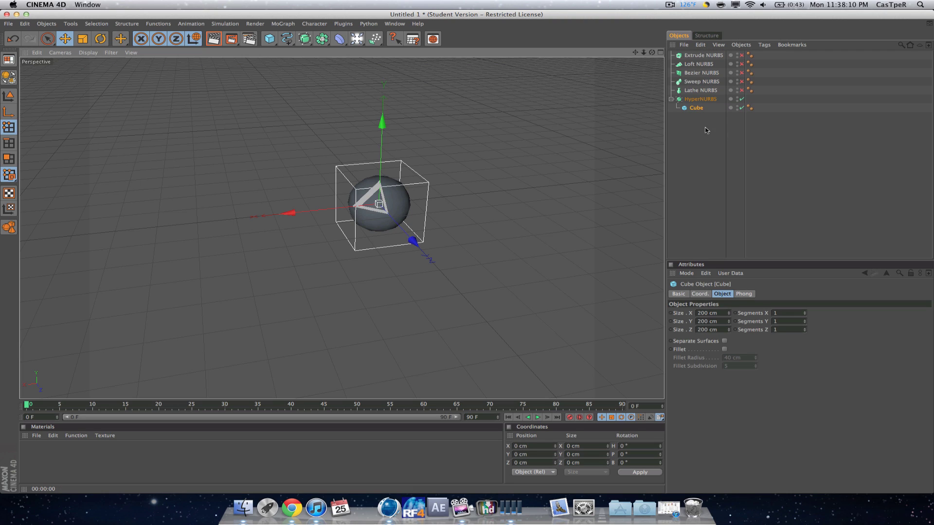
Set both the editor and renderer subdivision of the HyperNURBS to 1.
click(701, 100)
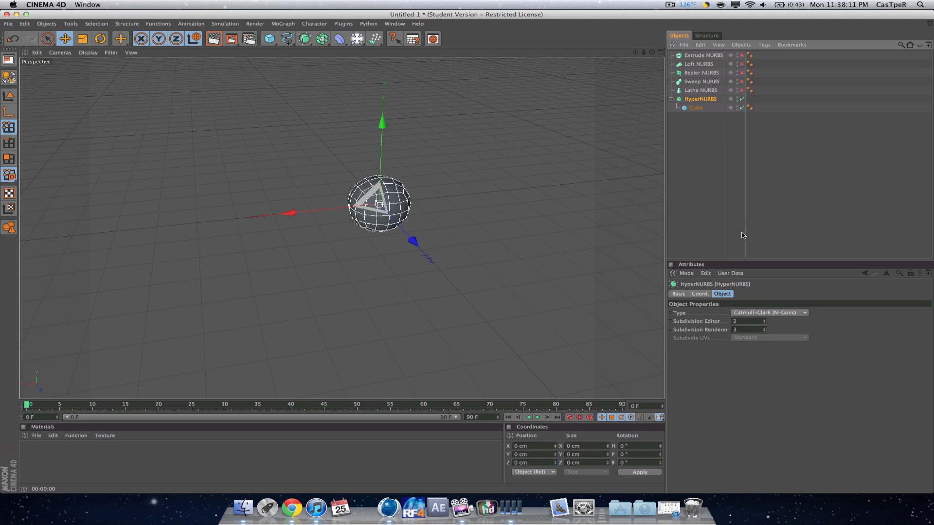
click(763, 323)
click(763, 321)
click(763, 321)
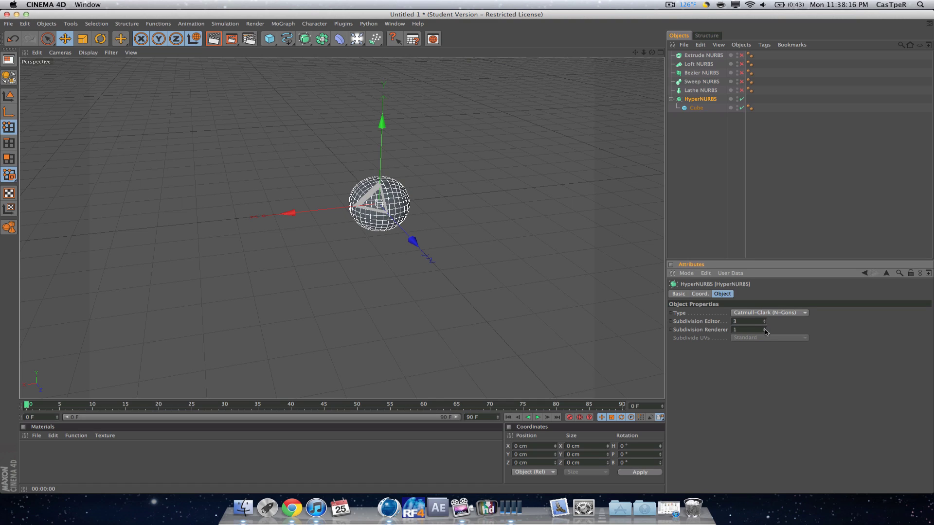
click(765, 325)
click(766, 325)
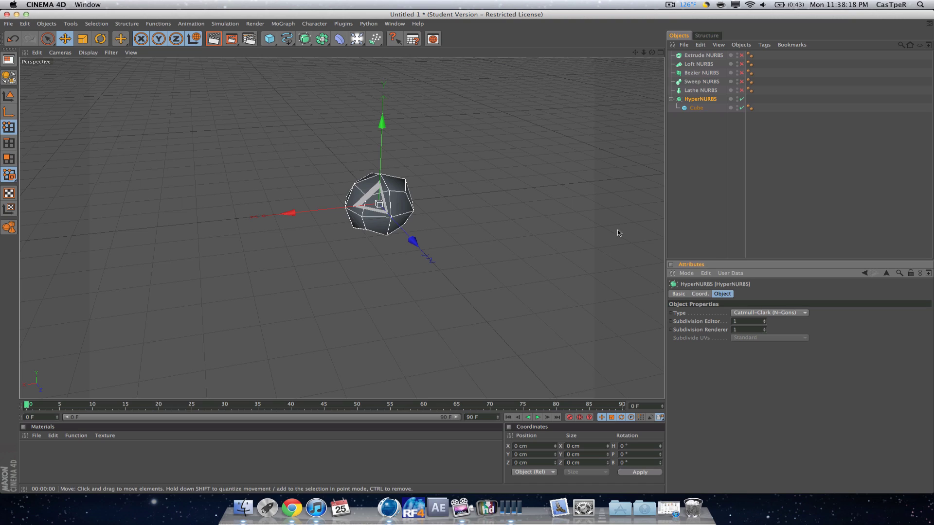
Switch the HyperNURBS type to Catmull-Clark and set its editor subdivision to 2.
click(768, 313)
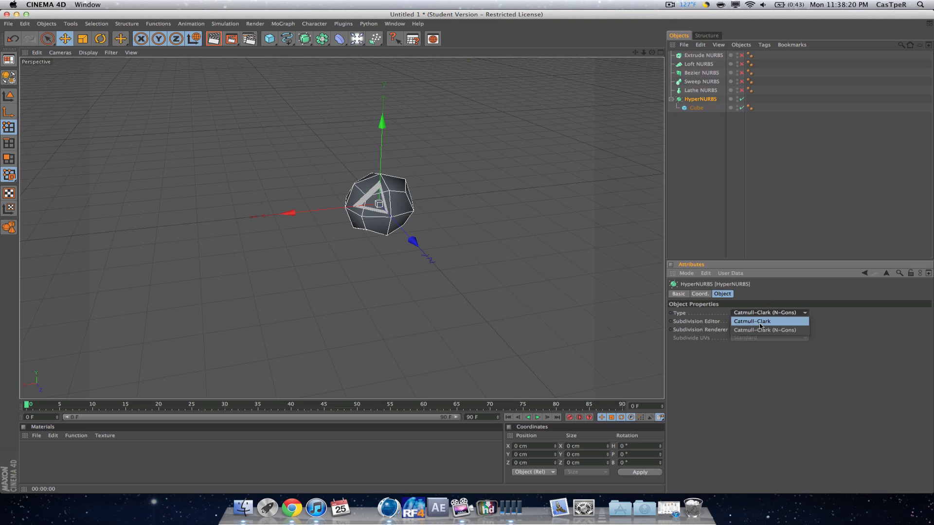
click(761, 325)
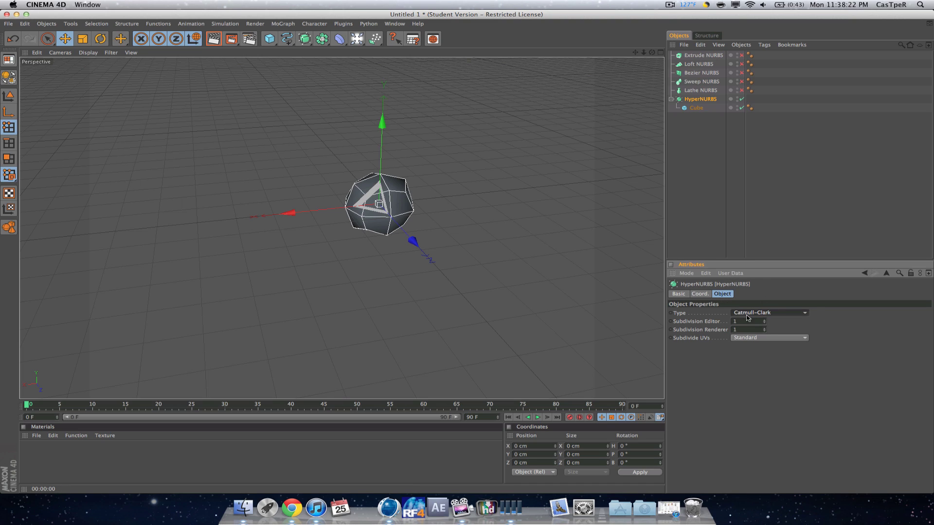
click(765, 321)
click(561, 207)
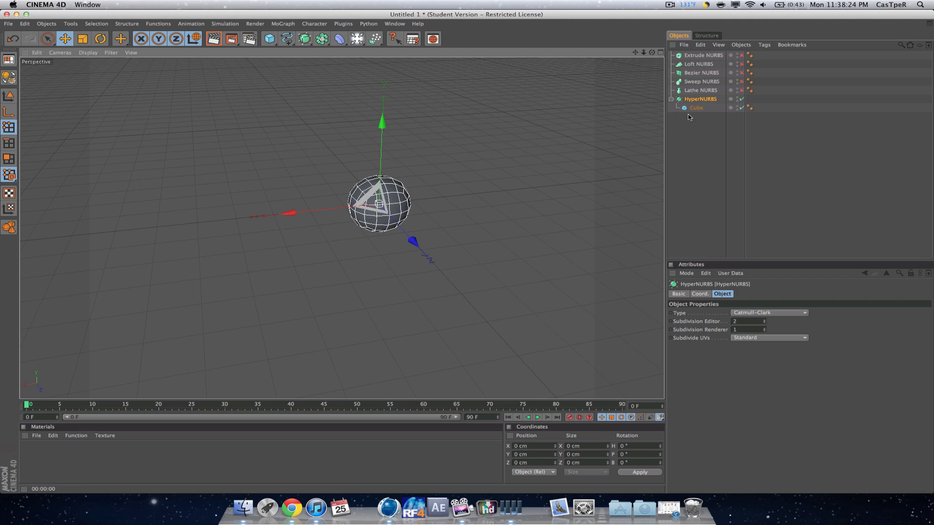
Scale the cube inside the HyperNURBS up uniformly until it fills most of the Perspective view.
click(693, 109)
key(t)
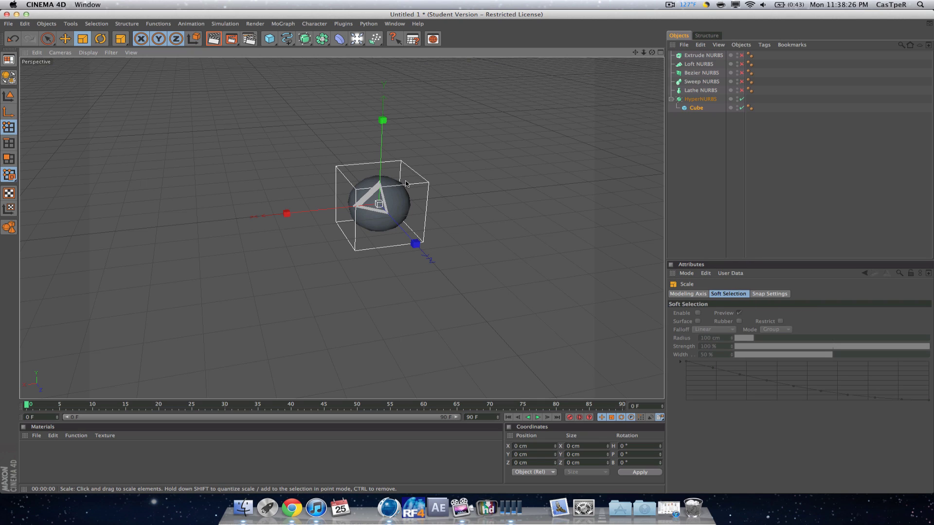
drag(394, 189, 467, 194)
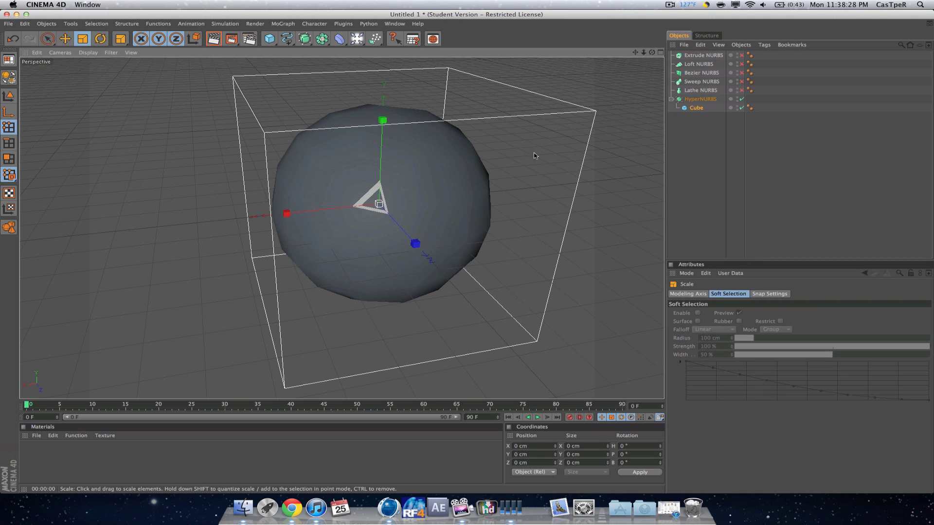
Replace the cube inside the HyperNURBS with a cylinder primitive and clear the selection.
click(691, 108)
key(Delete)
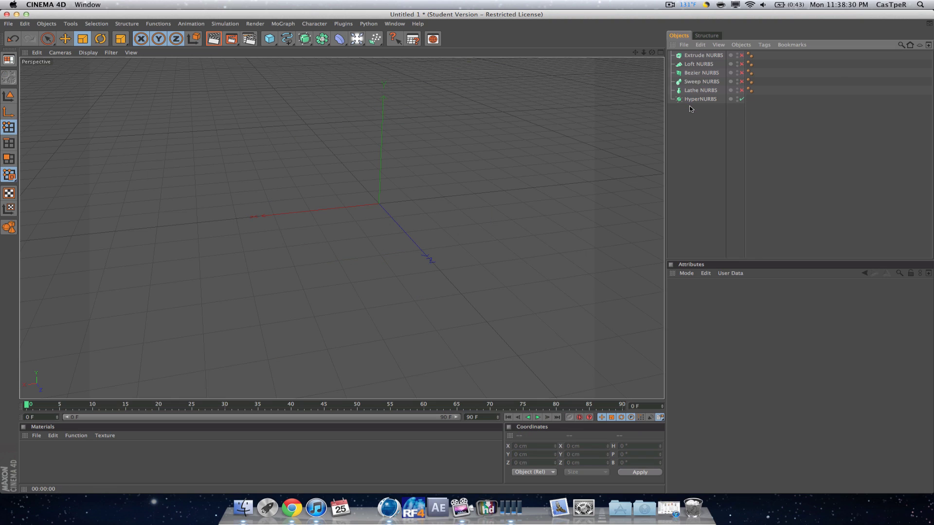
drag(269, 39, 465, 48)
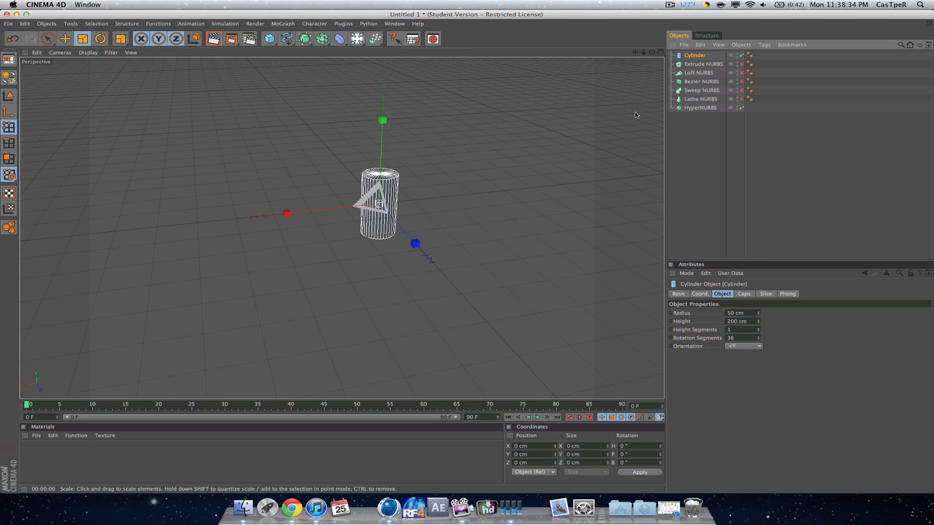
drag(703, 56, 704, 108)
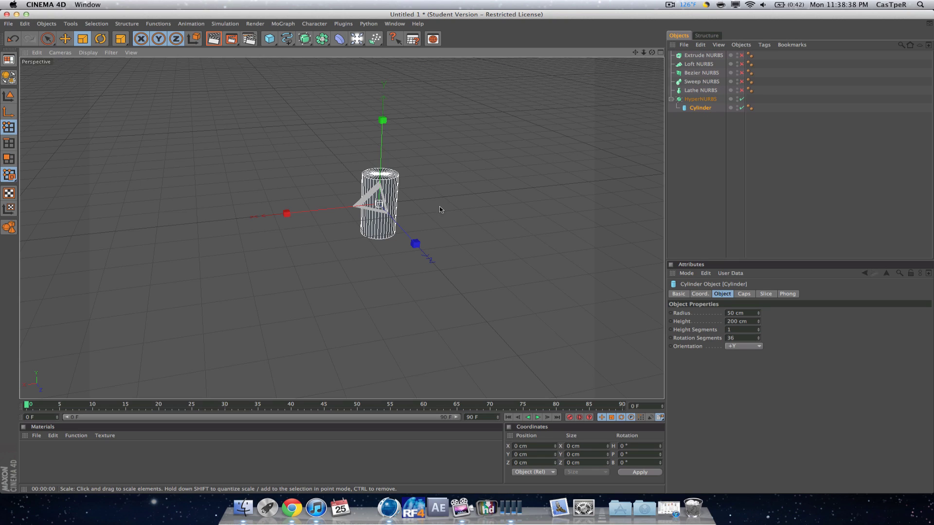
key(space)
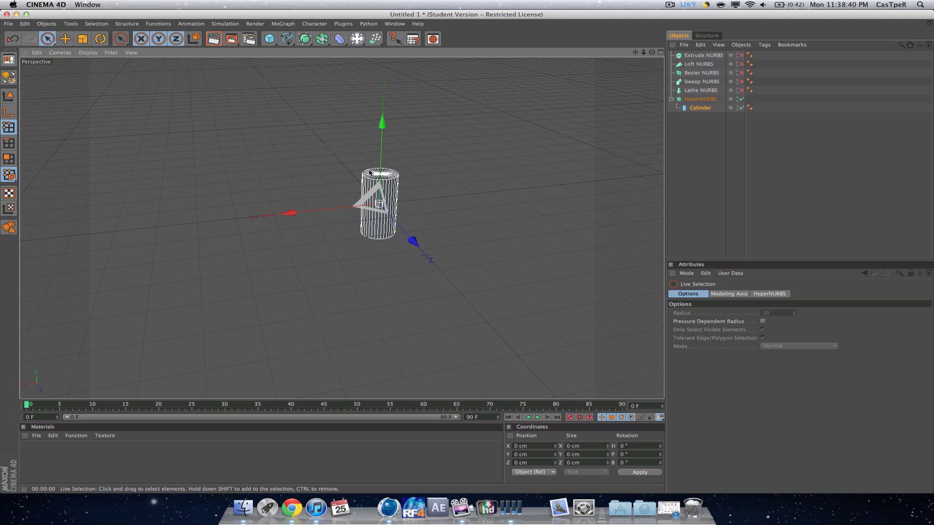
click(577, 181)
scroll(570, 181, up, 3)
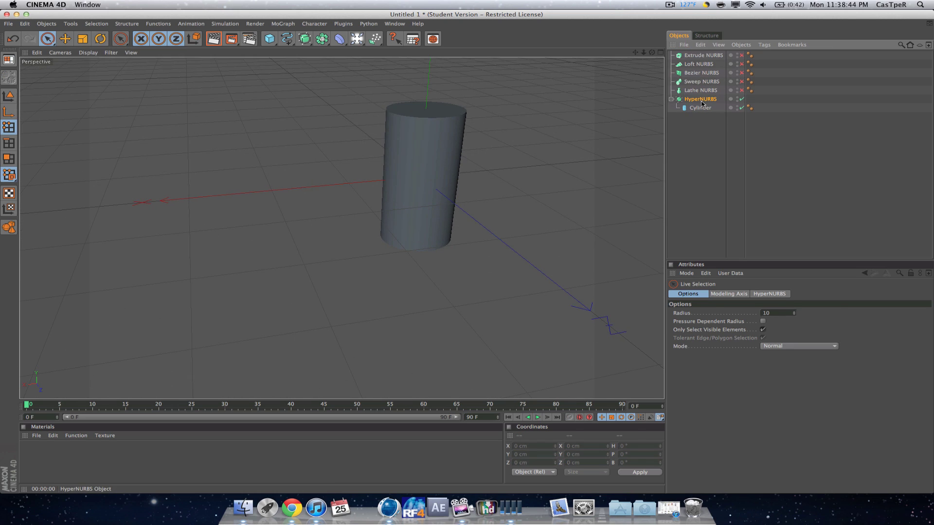
Set the HyperNURBS editor and renderer subdivision to 3 and its type to Catmull-Clark (N-Gons).
click(686, 99)
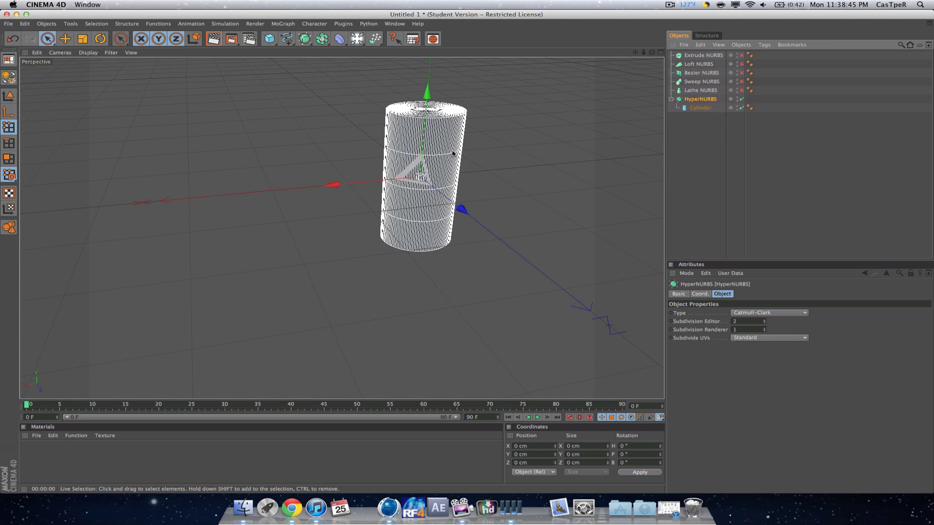
click(764, 320)
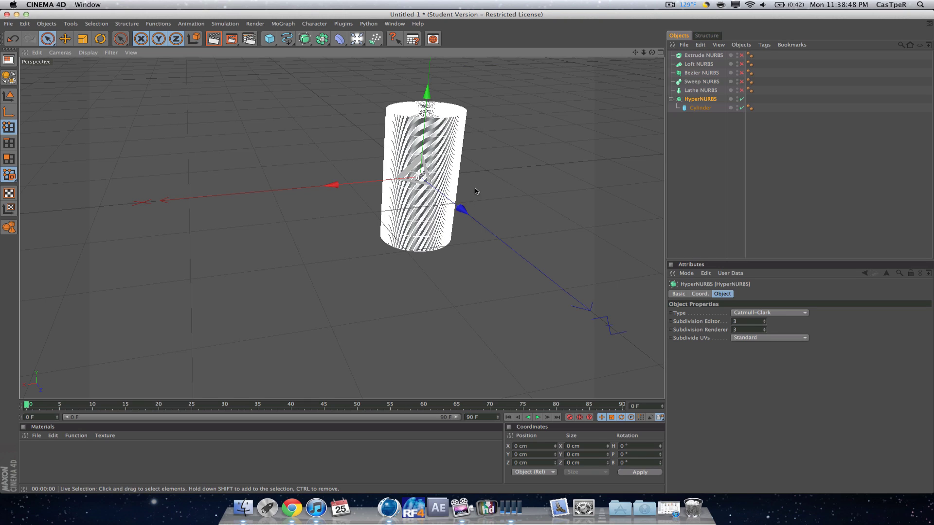
click(768, 313)
click(761, 330)
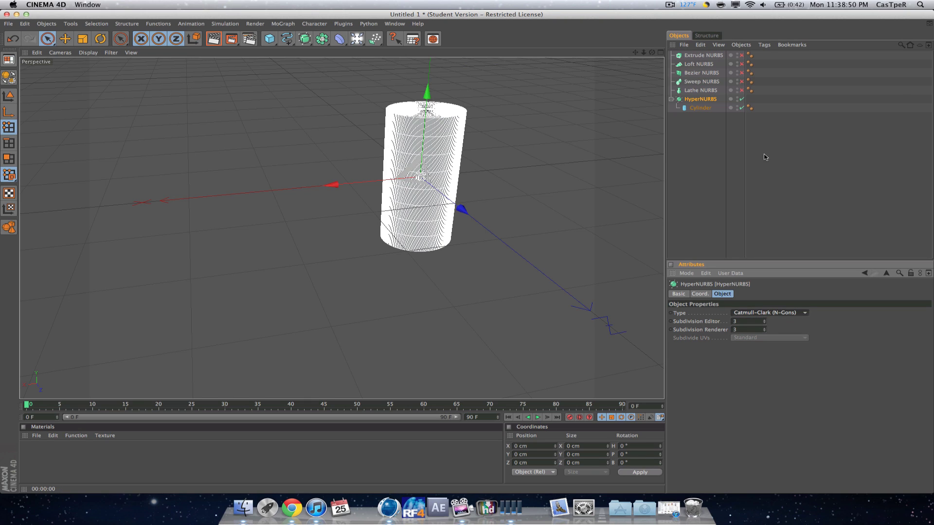
Render the active view and examine the edges of the smoothed cylinder from its base to its top cap.
click(734, 150)
key(ctrl+r)
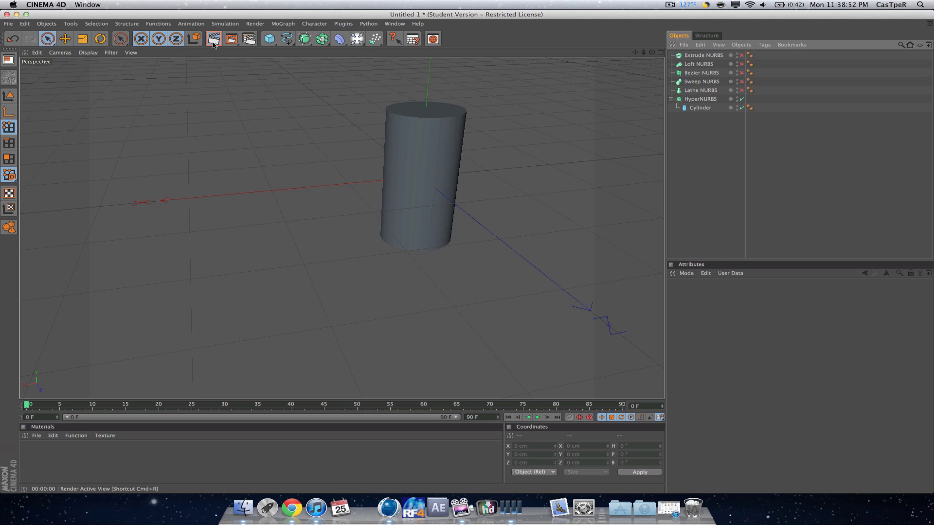
scroll(437, 145, up, 5)
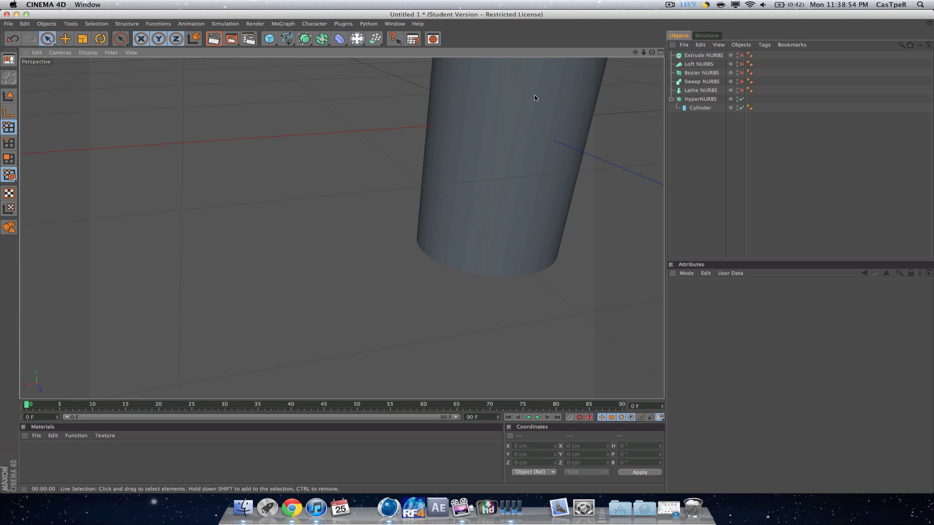
drag(635, 53, 488, 220)
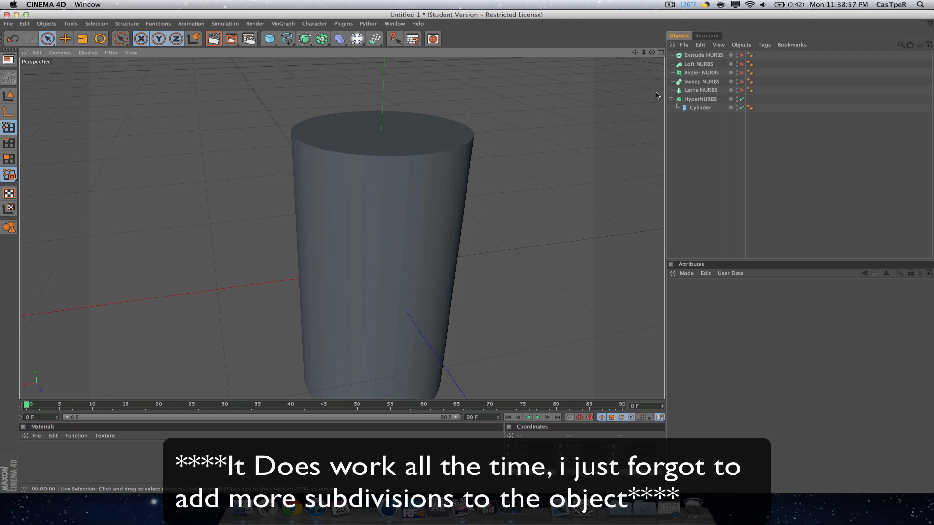
Replace the cylinder inside the HyperNURBS with a pyramid primitive.
click(696, 108)
key(Delete)
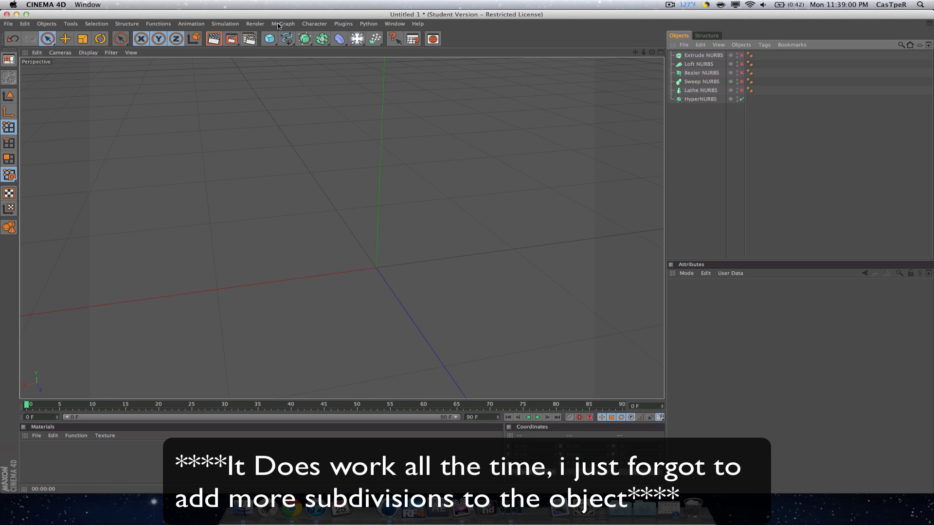
click(288, 40)
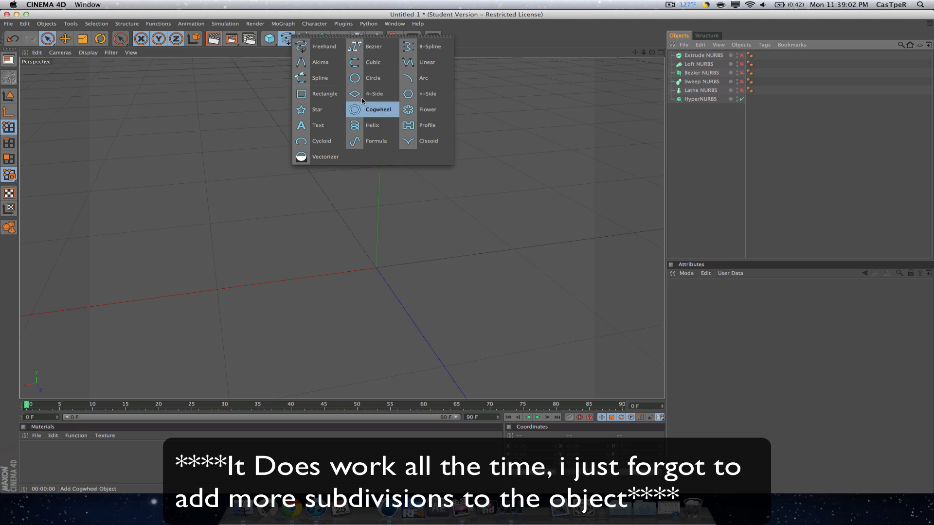
click(270, 38)
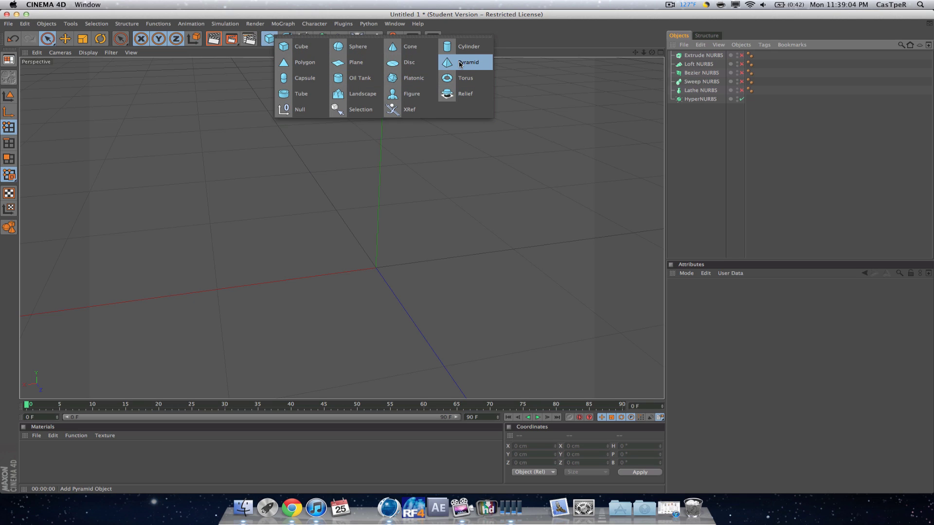
click(461, 64)
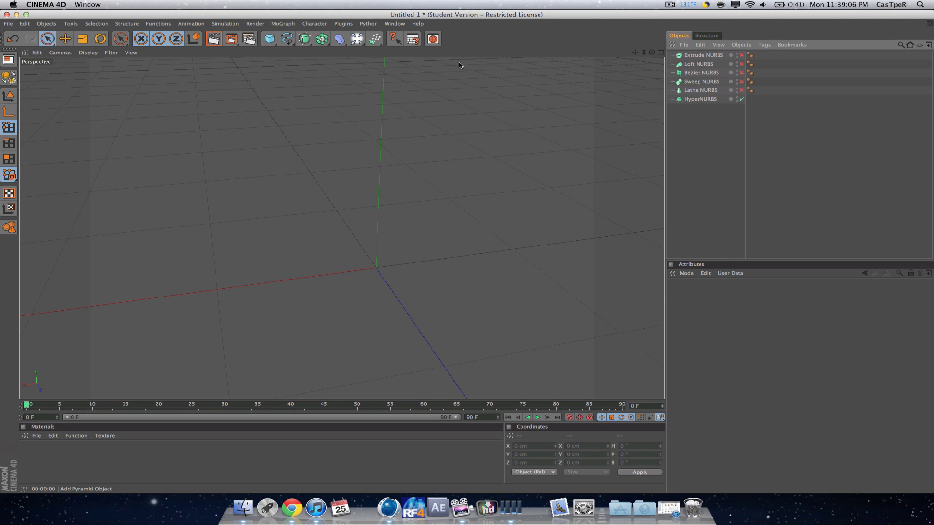
drag(694, 67, 699, 108)
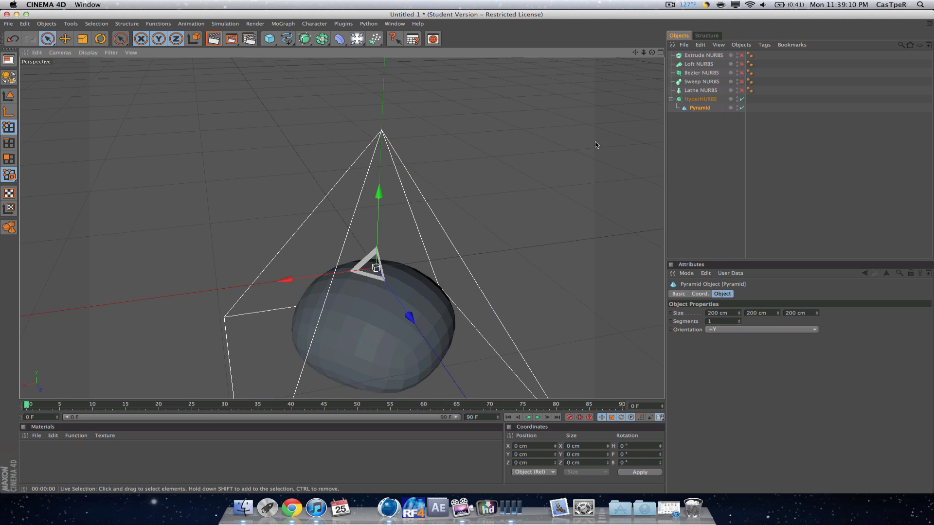
Set the pyramid's segments to 12 and render the active view.
drag(623, 233, 579, 171)
drag(739, 322, 739, 297)
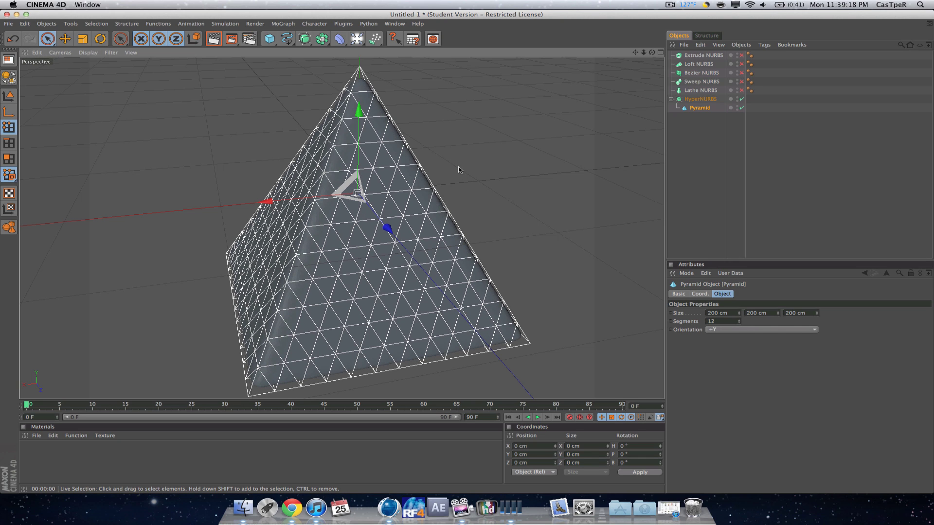
click(708, 157)
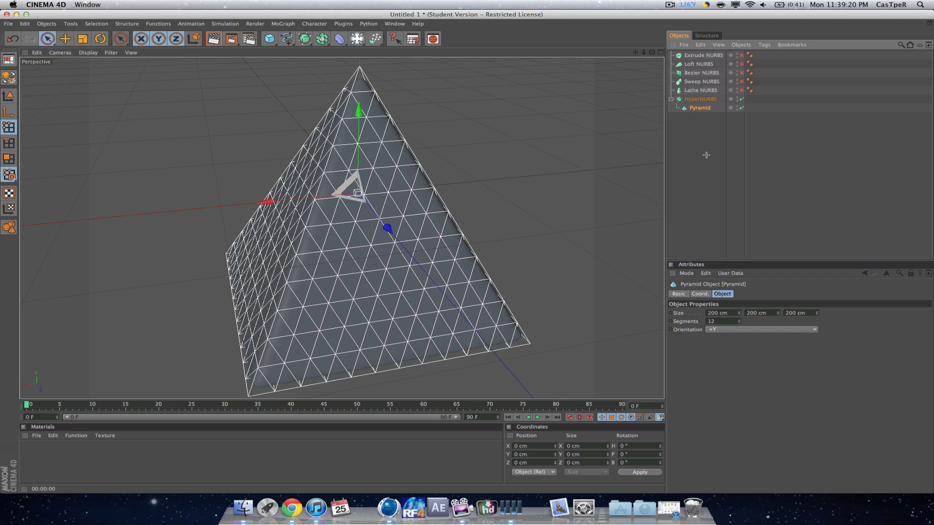
click(220, 41)
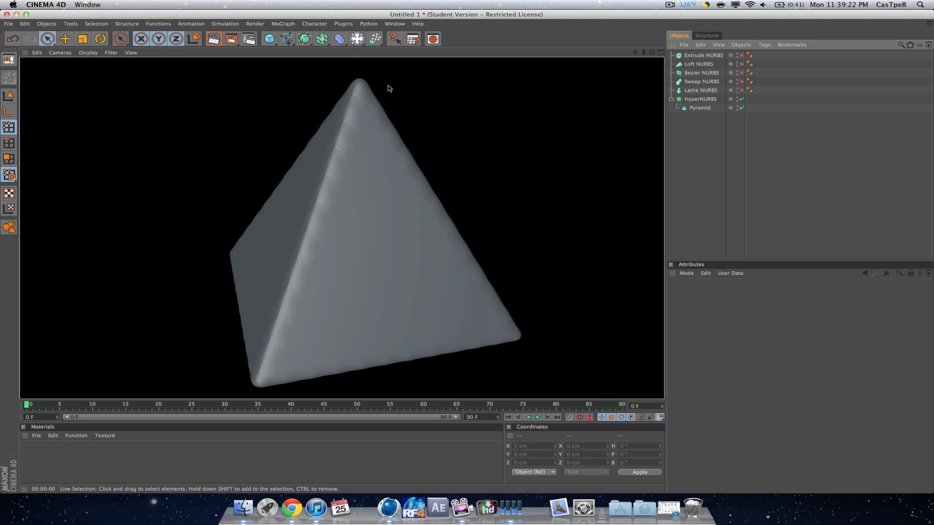
Replace the pyramid inside the HyperNURBS with a new 200 cm cube.
click(269, 39)
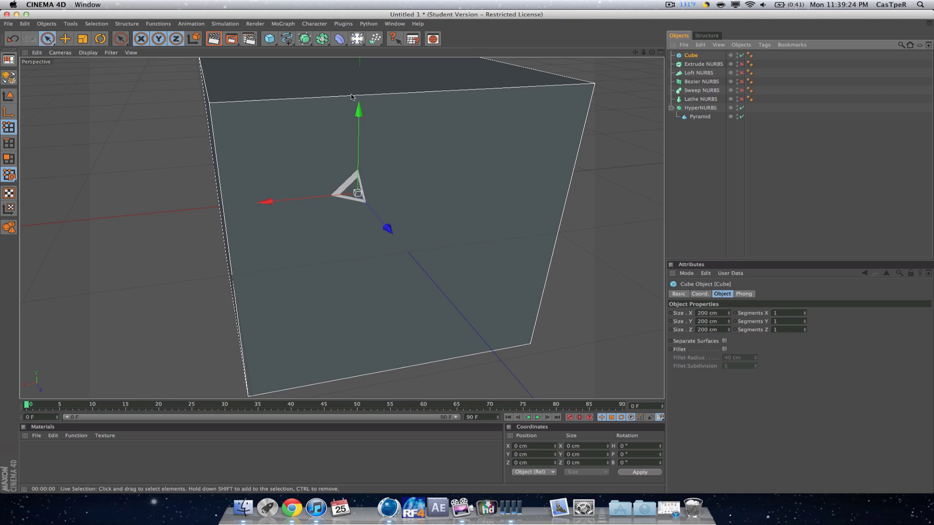
click(699, 117)
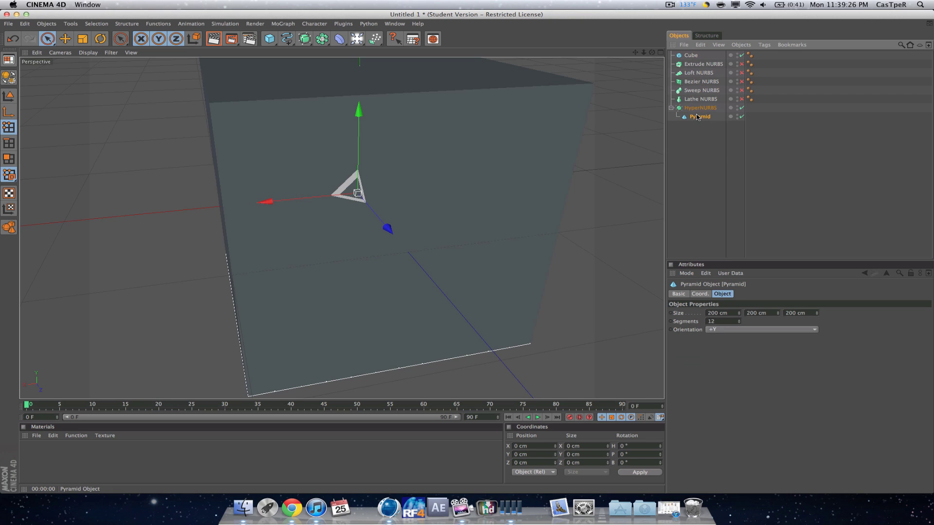
key(Delete)
drag(691, 55, 702, 109)
click(703, 181)
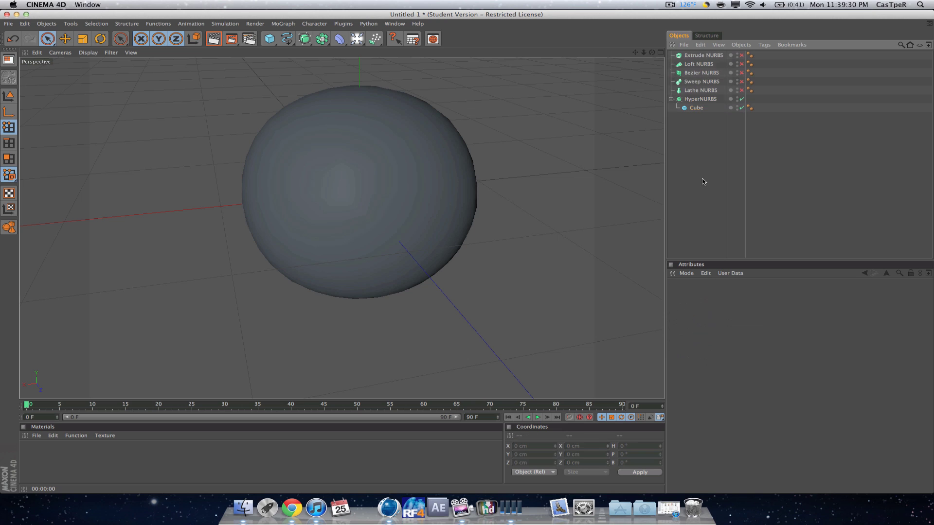
Set the cube's segments to 20 in X, Y and Z and render the active view.
click(699, 108)
drag(804, 315, 806, 335)
drag(805, 330, 804, 325)
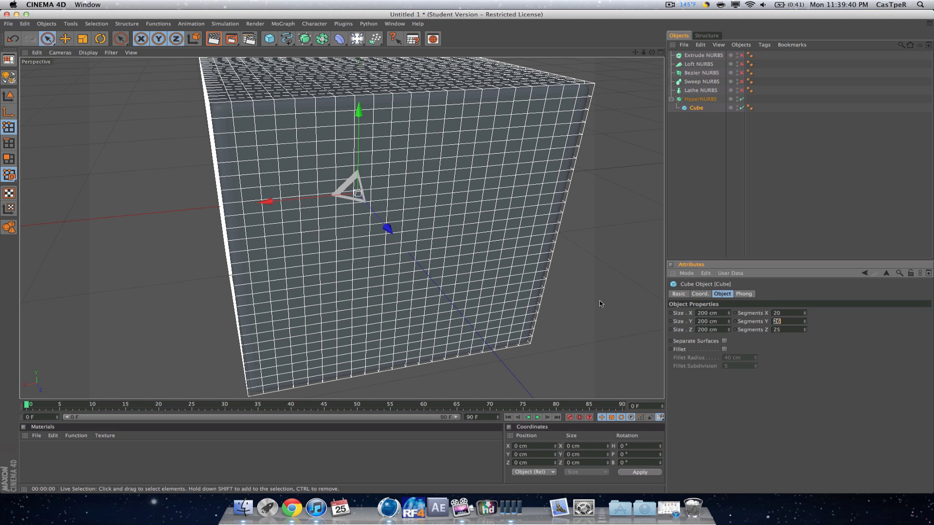
text(20)
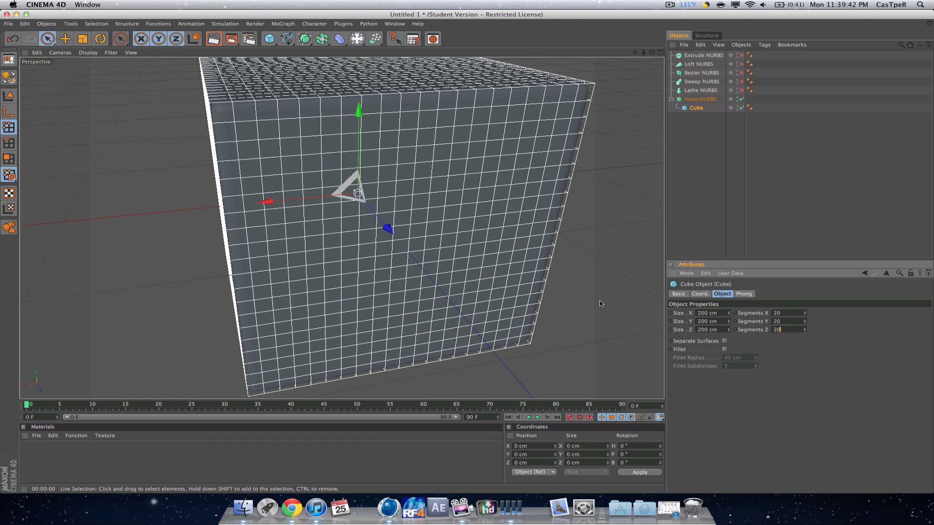
key(Return)
scroll(348, 68, down, 5)
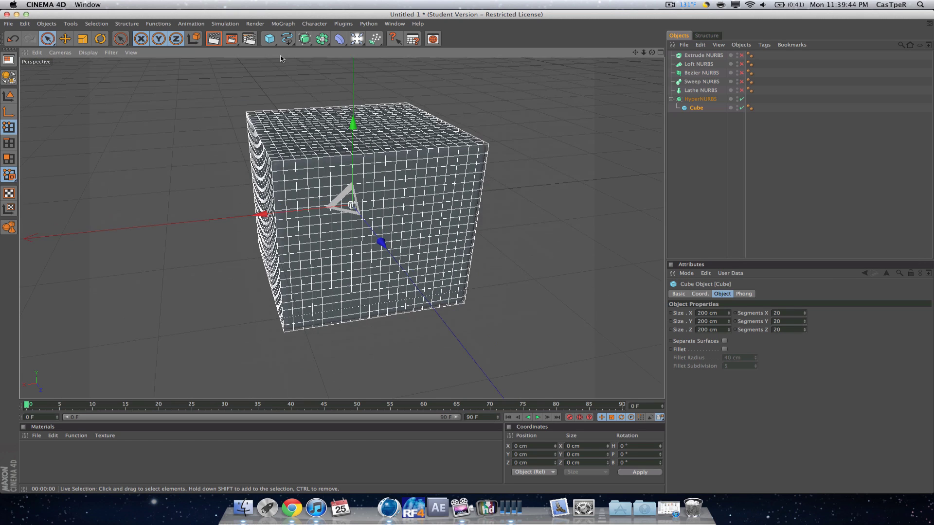
click(214, 38)
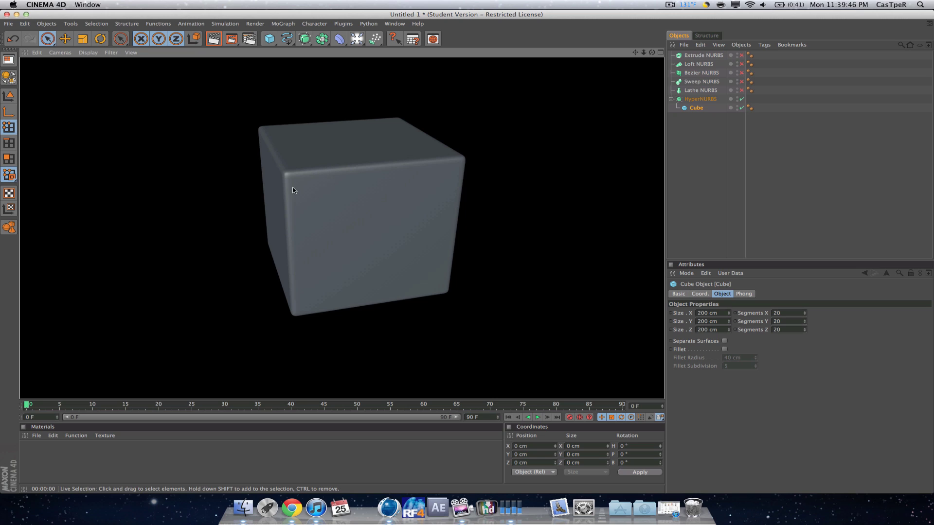
Disable the HyperNURBS and its cube, and delete the cube from inside it.
click(702, 119)
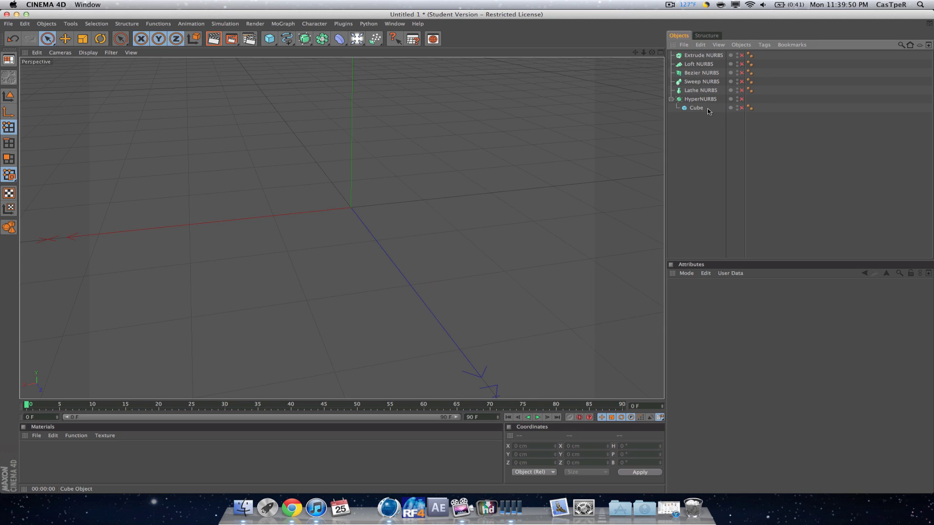
click(701, 107)
key(Delete)
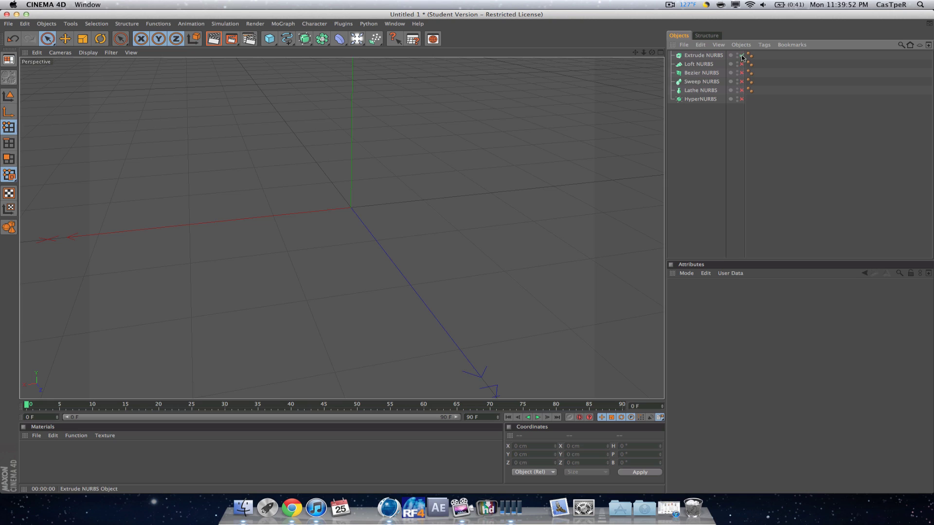
Enable all the NURBS generators from Extrude to HyperNURBS and delete the Bezier NURBS.
drag(742, 56, 760, 128)
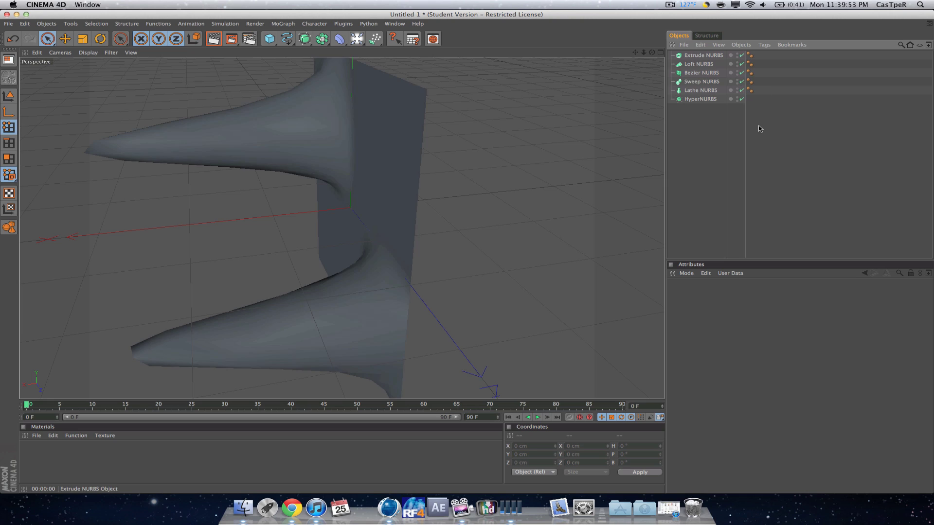
click(698, 73)
key(Delete)
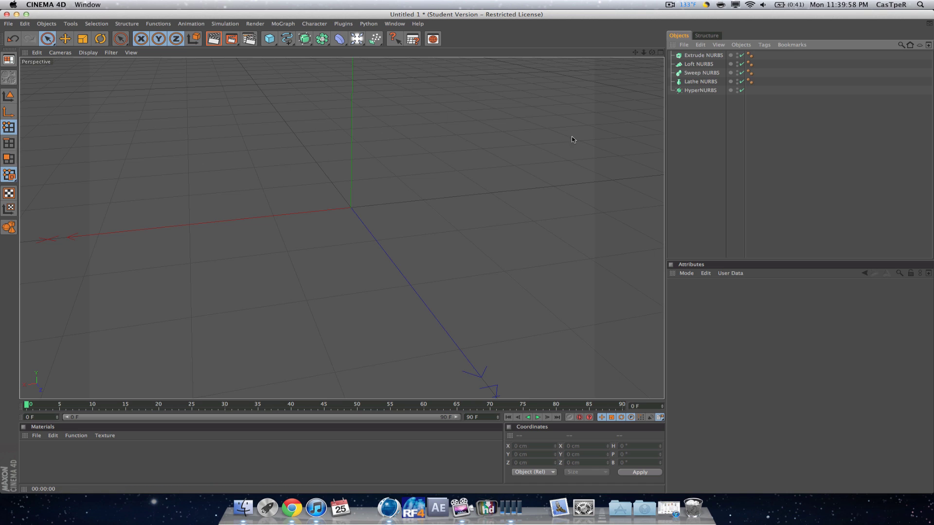
drag(652, 52, 699, 15)
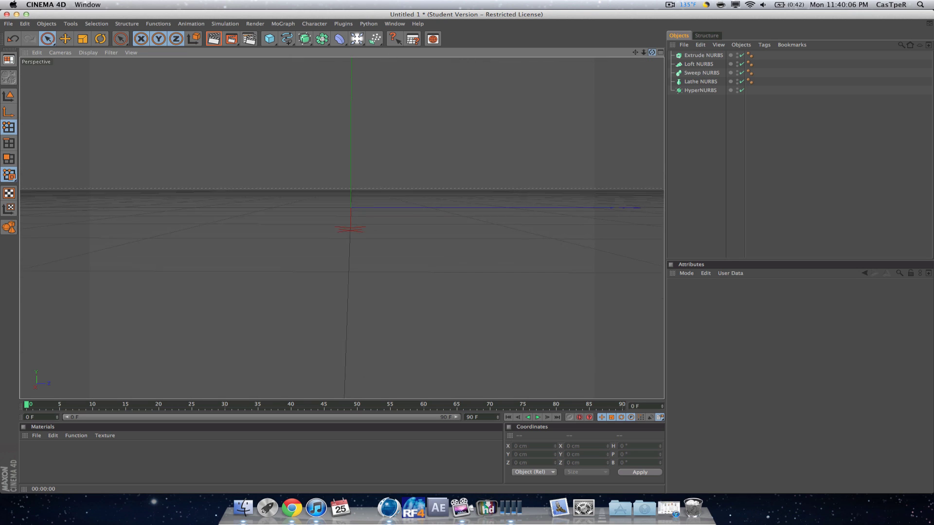
drag(579, 96, 579, 81)
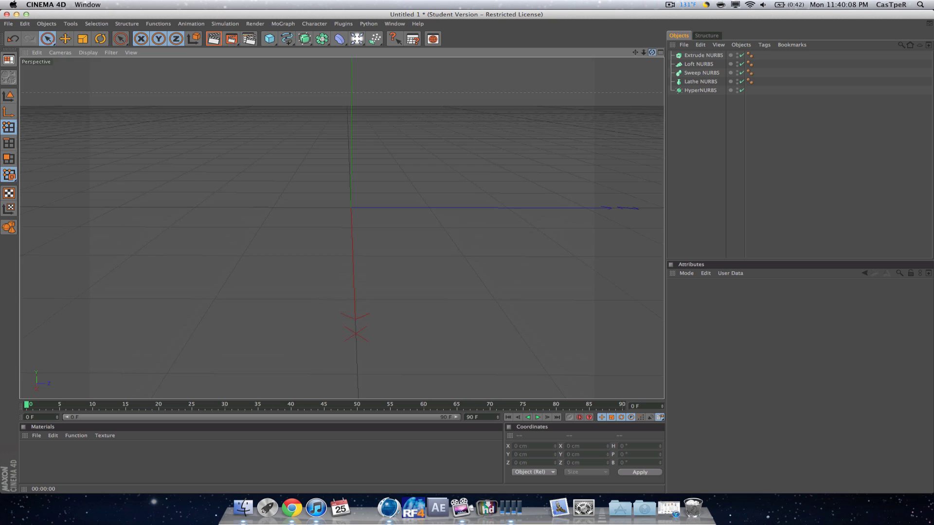
drag(652, 52, 634, 78)
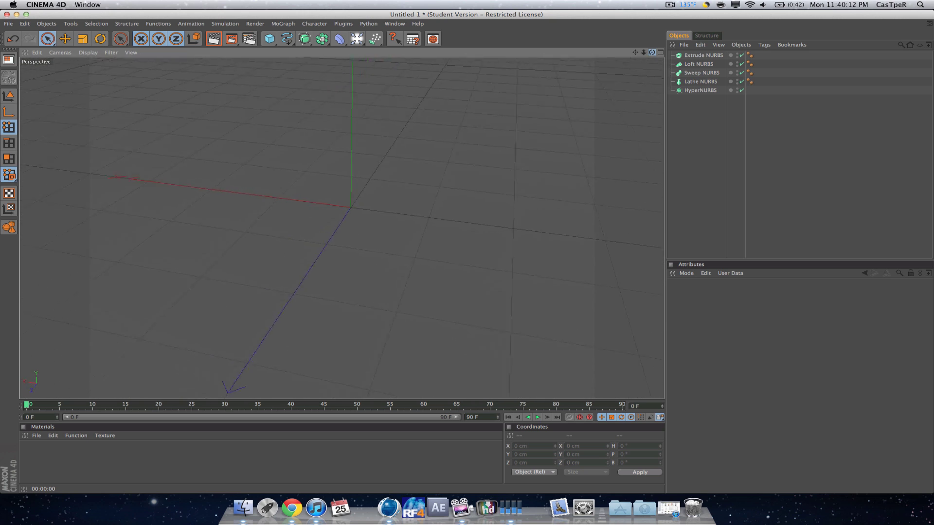
drag(579, 68, 584, 68)
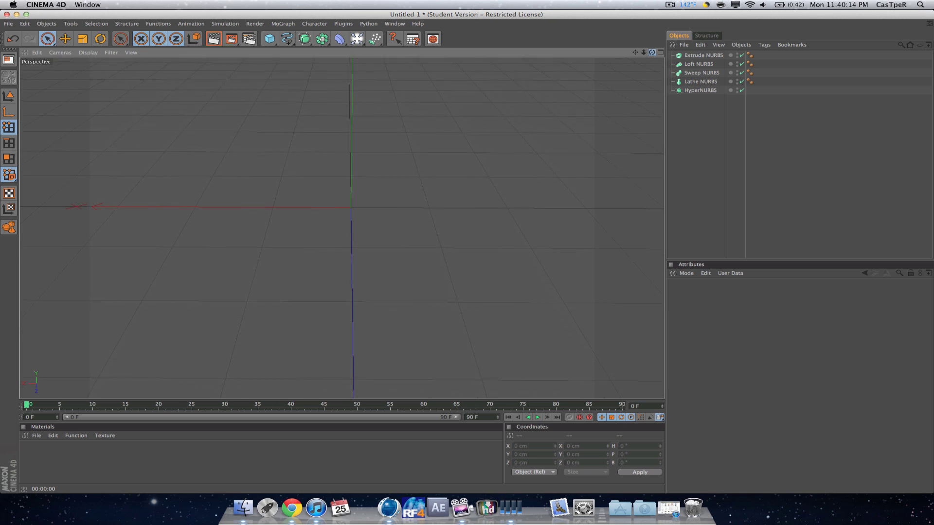
drag(652, 52, 652, 32)
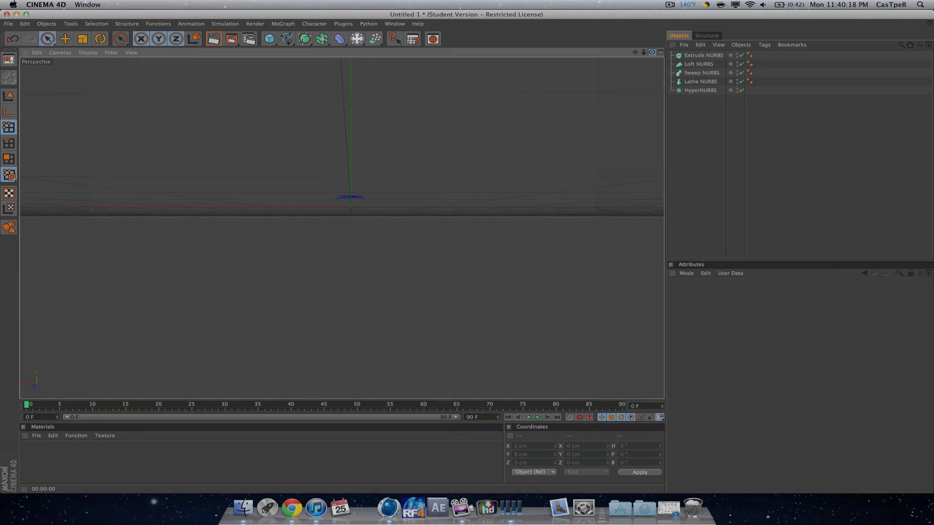
drag(584, 111, 587, 109)
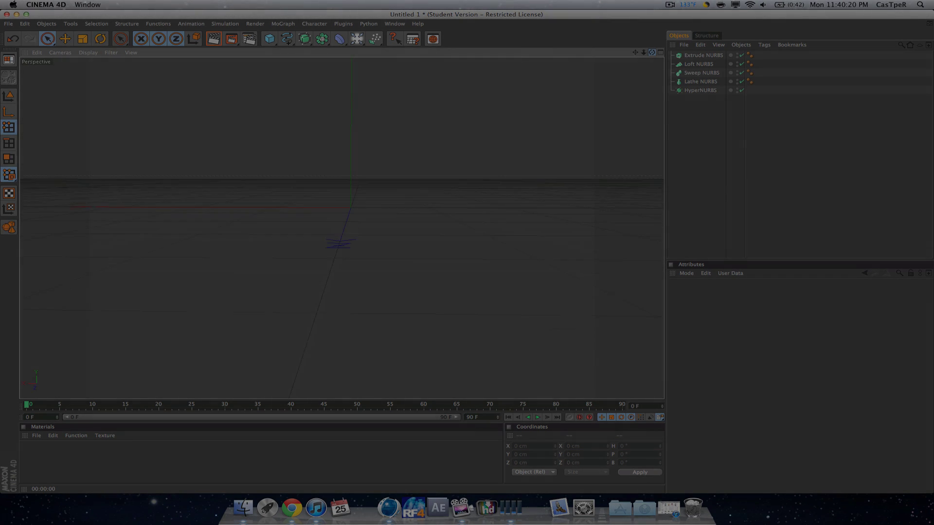